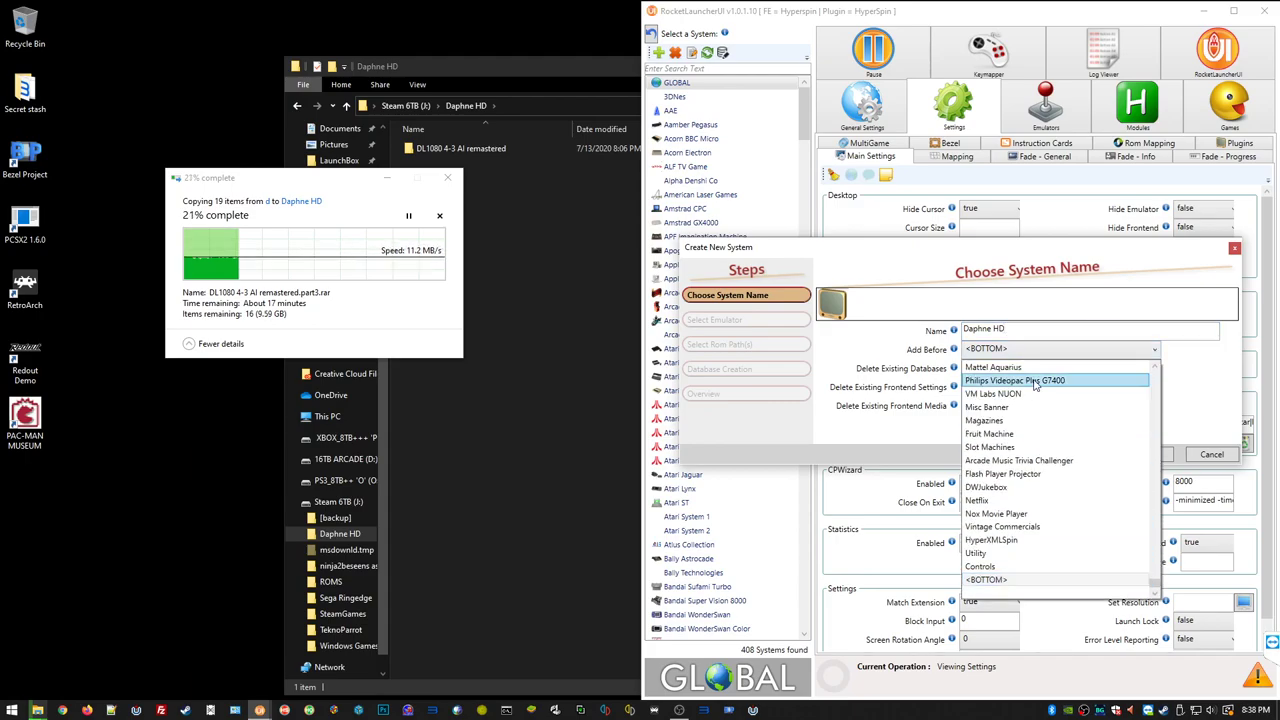
- Place the Daphne HD system before DICE in the Add Before list and continue
scroll(1035, 385, up, 4)
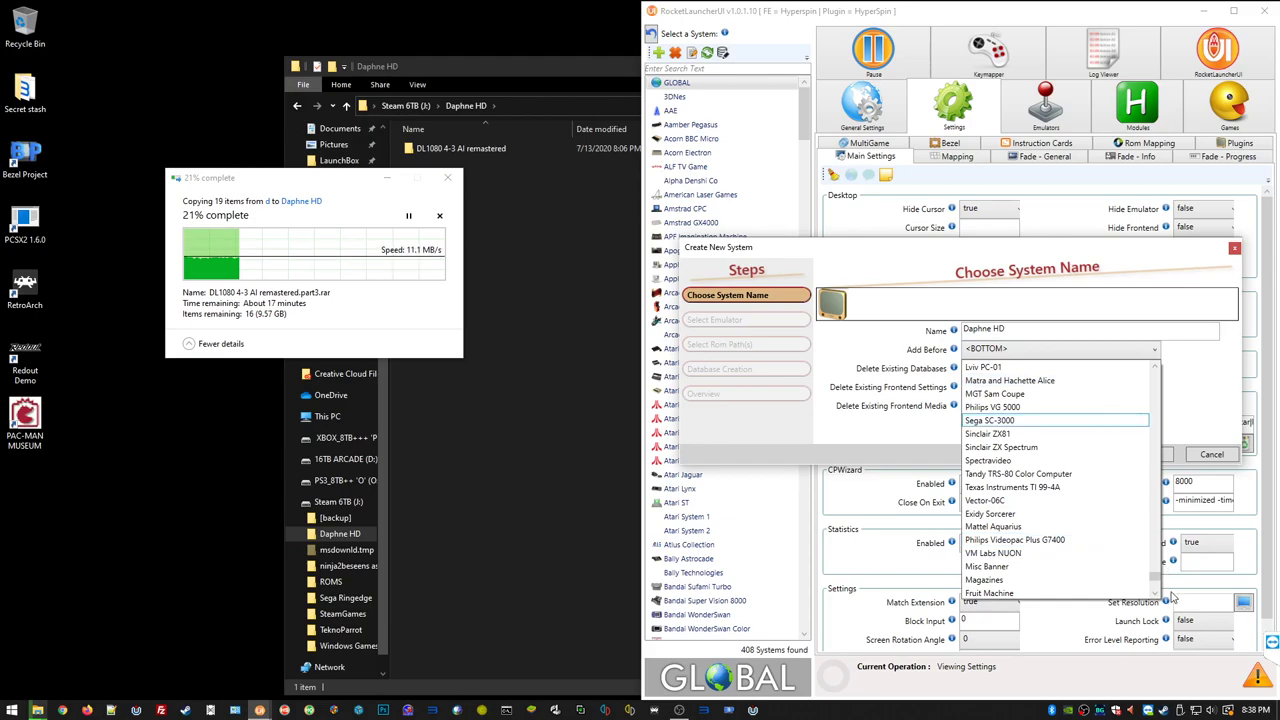
drag(1156, 580, 1158, 376)
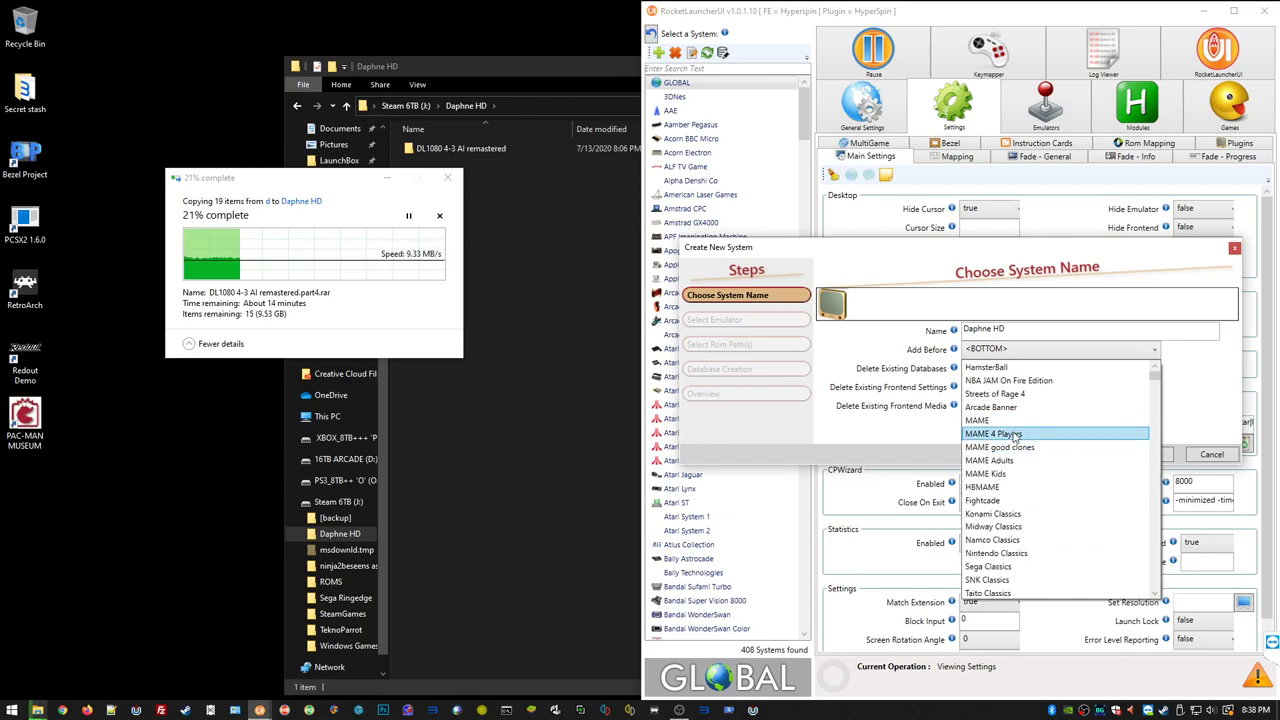
scroll(1015, 437, down, 2)
scroll(1015, 437, down, 4)
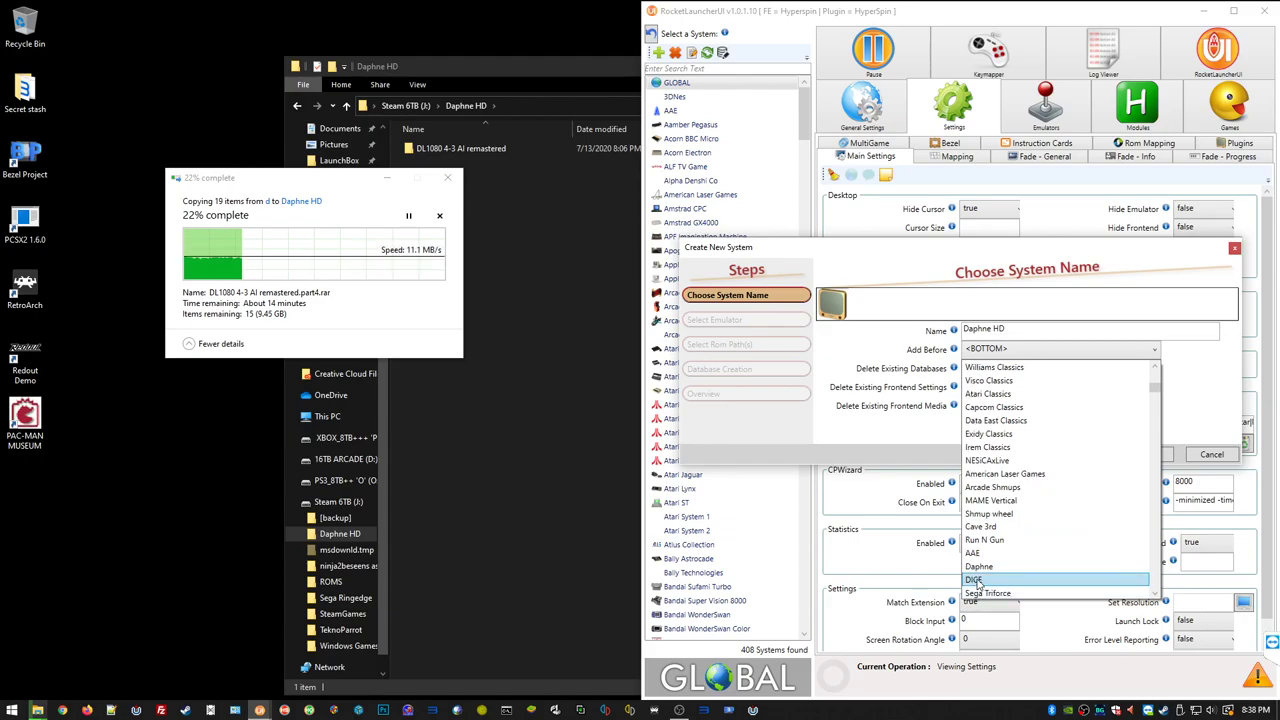
click(973, 581)
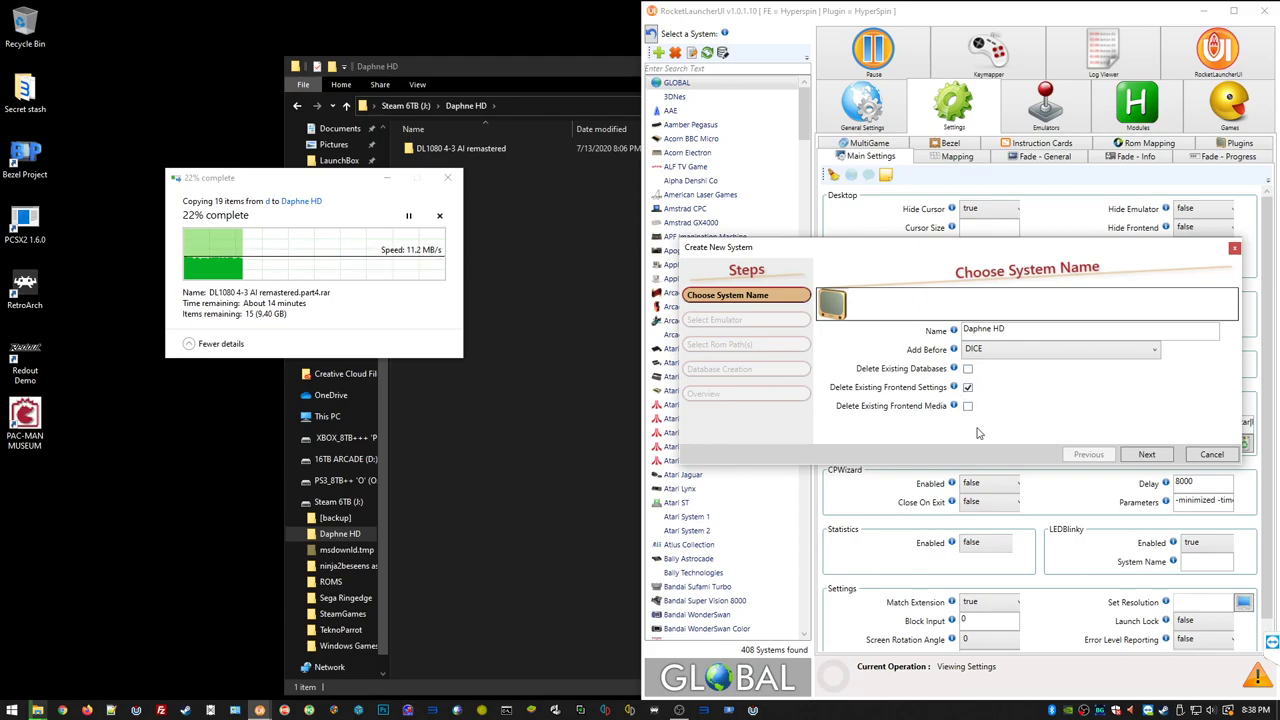
click(1147, 458)
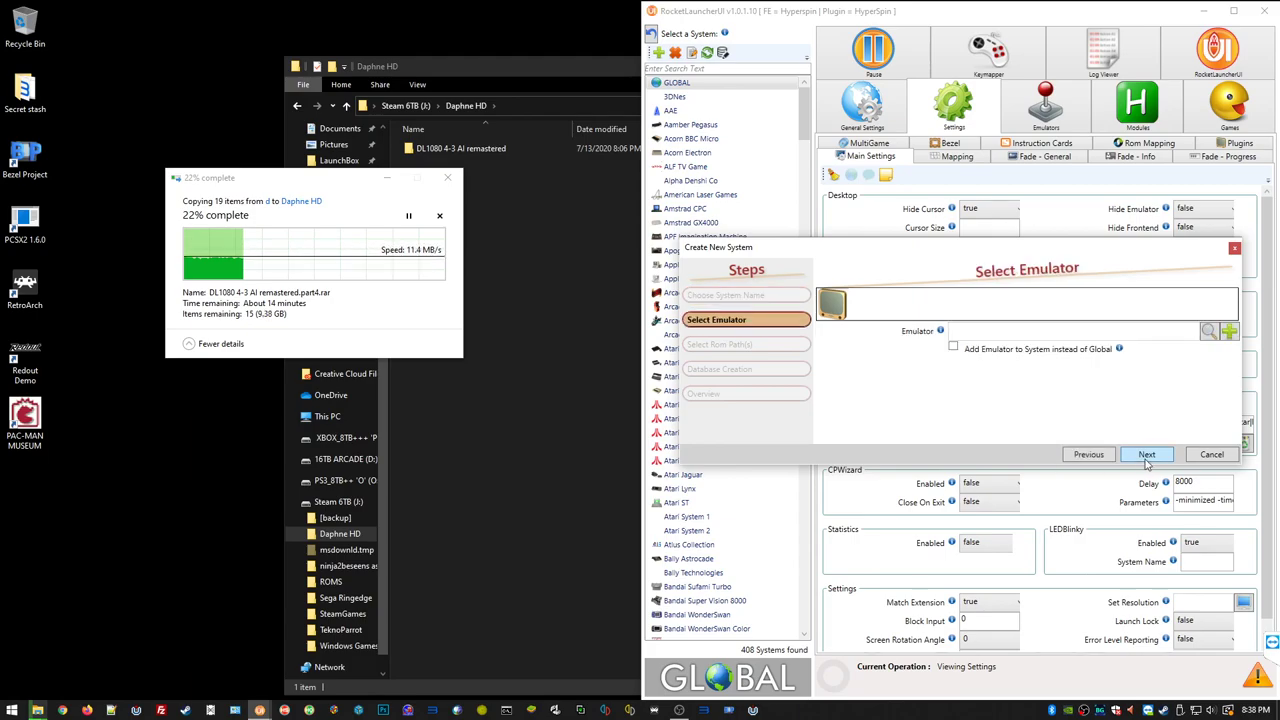
- Choose PCLauncher [Global] as the Daphne HD emulator and advance to the rom path step
click(1209, 334)
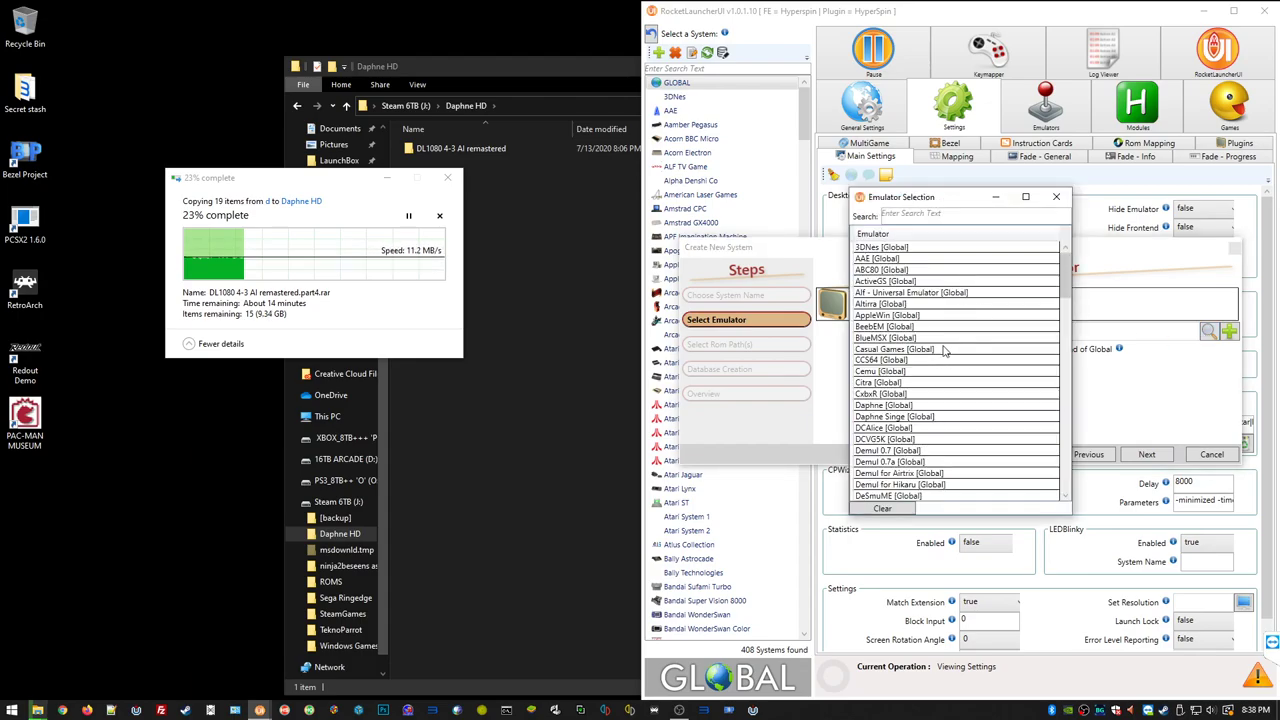
scroll(945, 350, down, 3)
scroll(945, 350, down, 7)
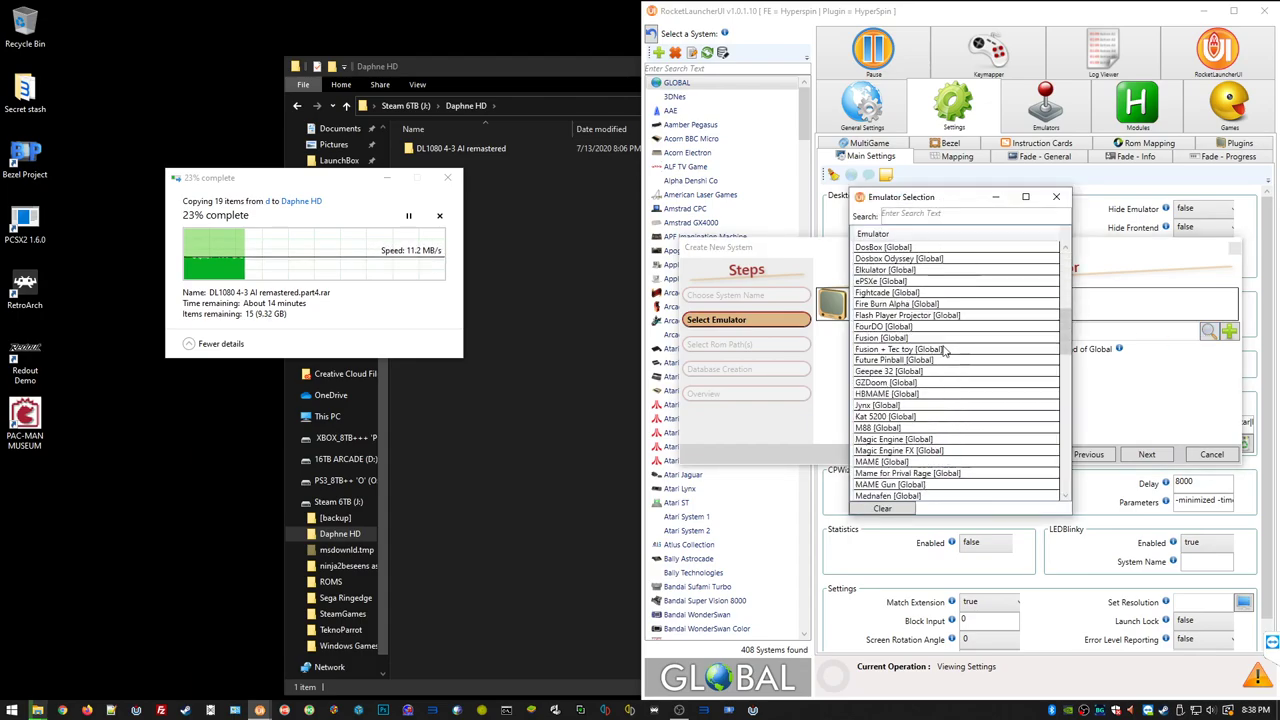
scroll(945, 350, down, 4)
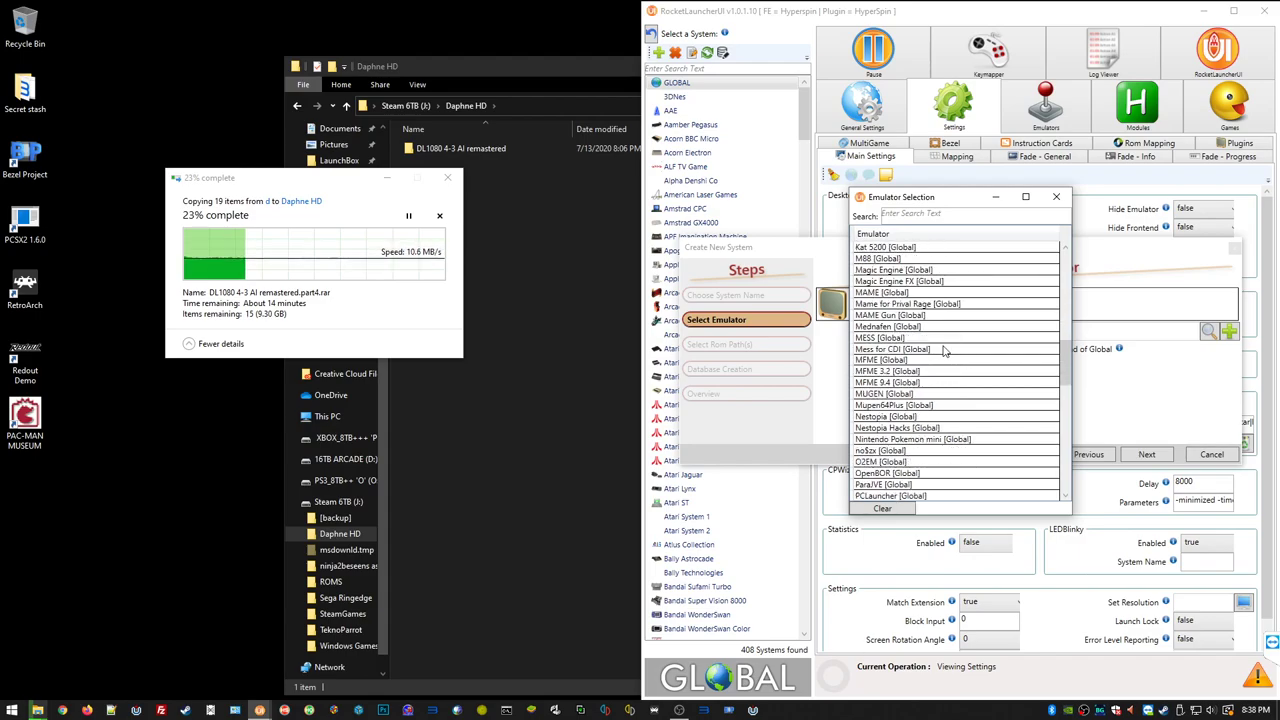
scroll(944, 350, down, 2)
scroll(944, 350, down, 3)
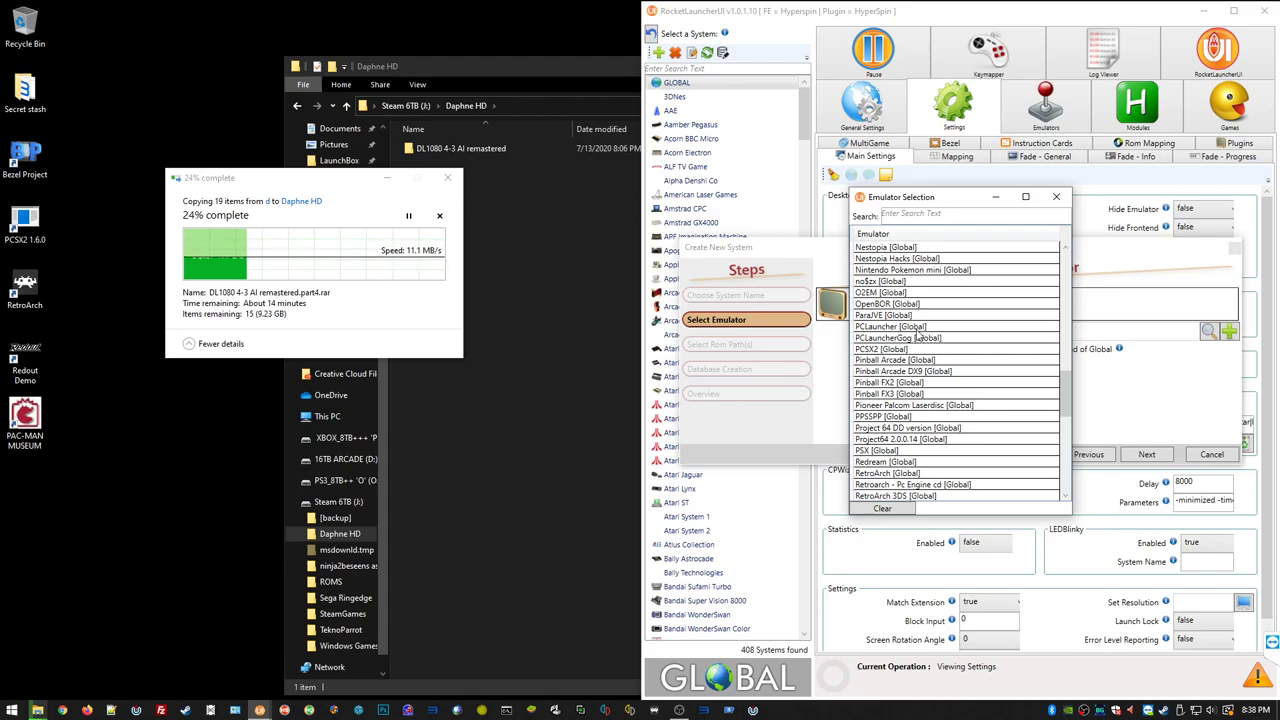
click(908, 328)
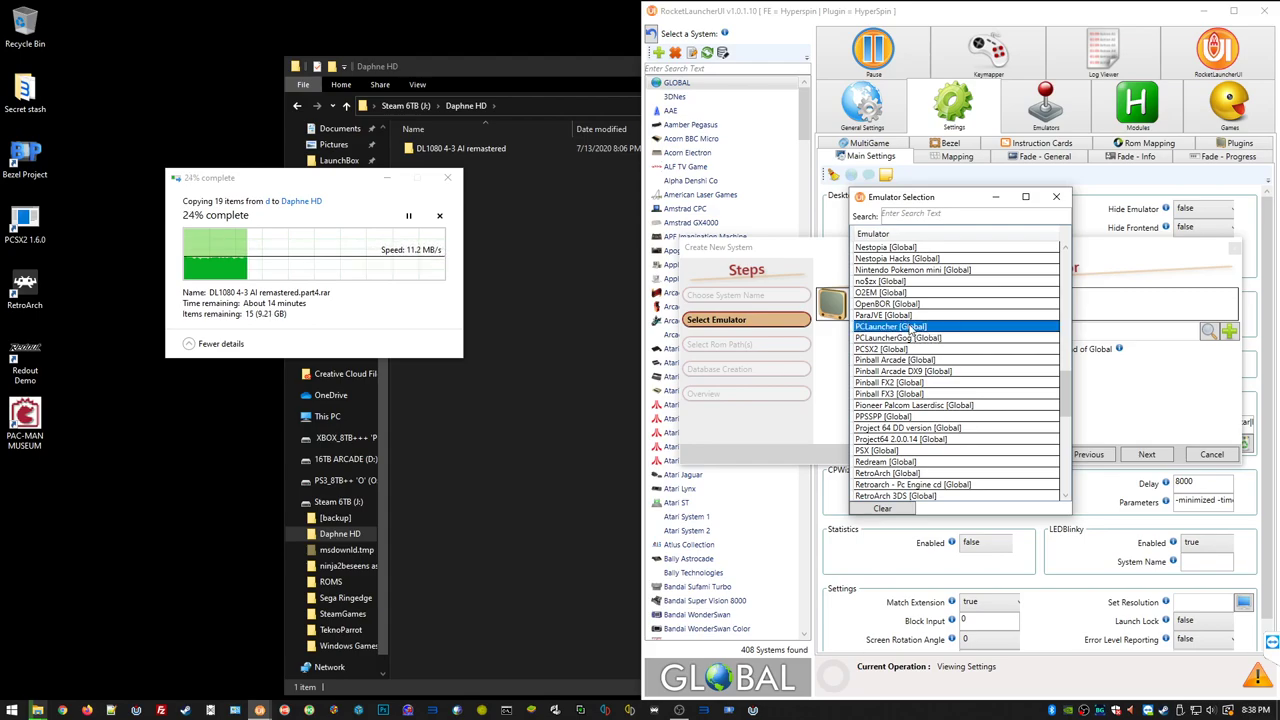
double_click(926, 330)
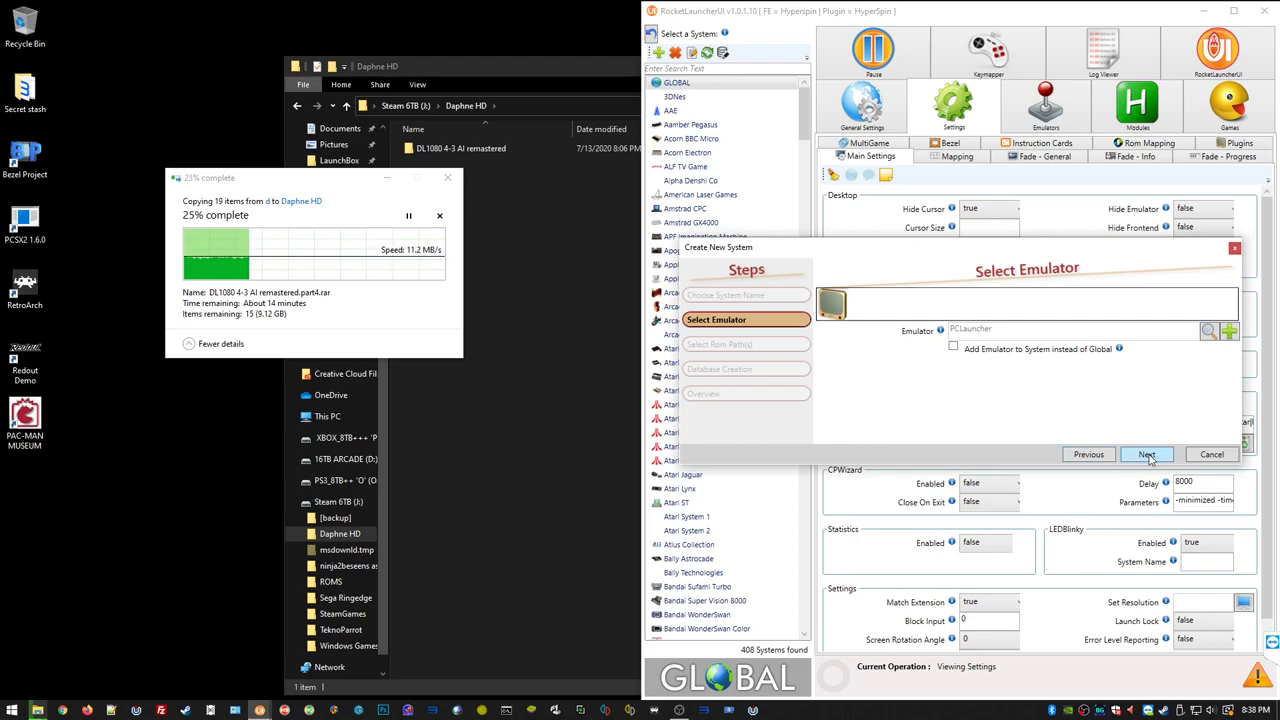
mouse_move(1120, 350)
click(1150, 455)
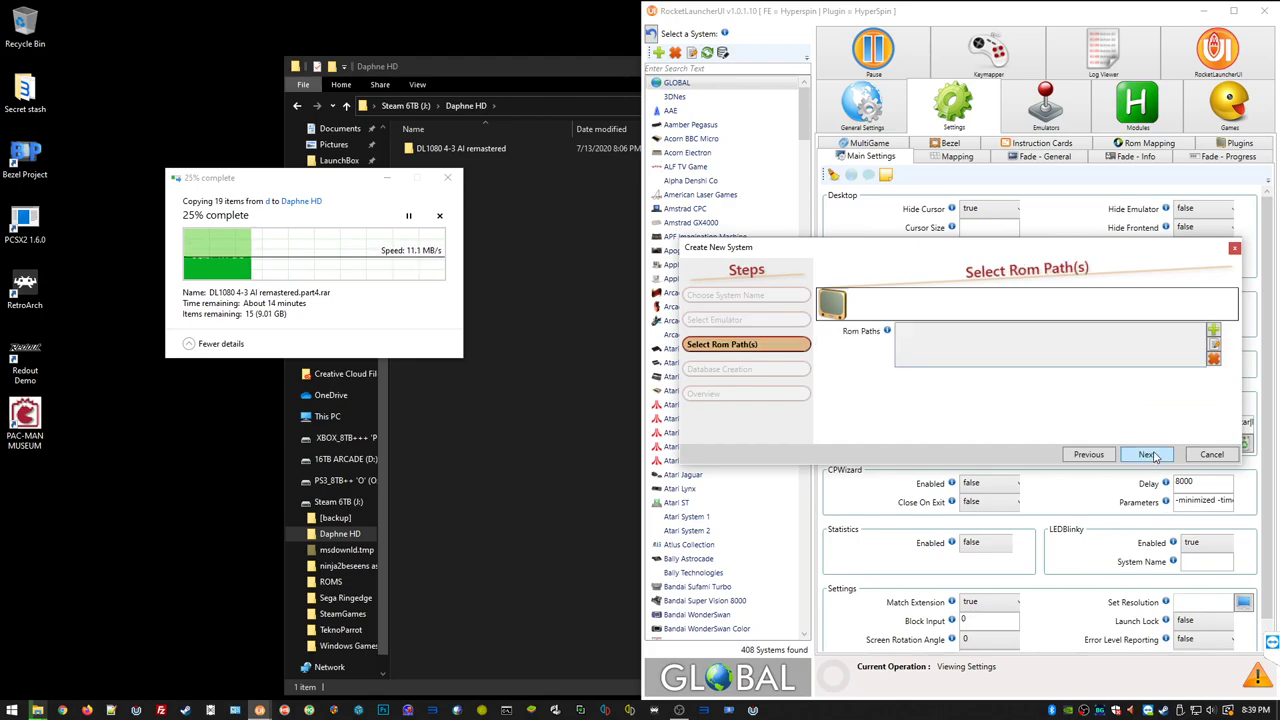
- Browse to the Daphne HD folder on Steam 6TB (J:) for a new rom path
click(1213, 332)
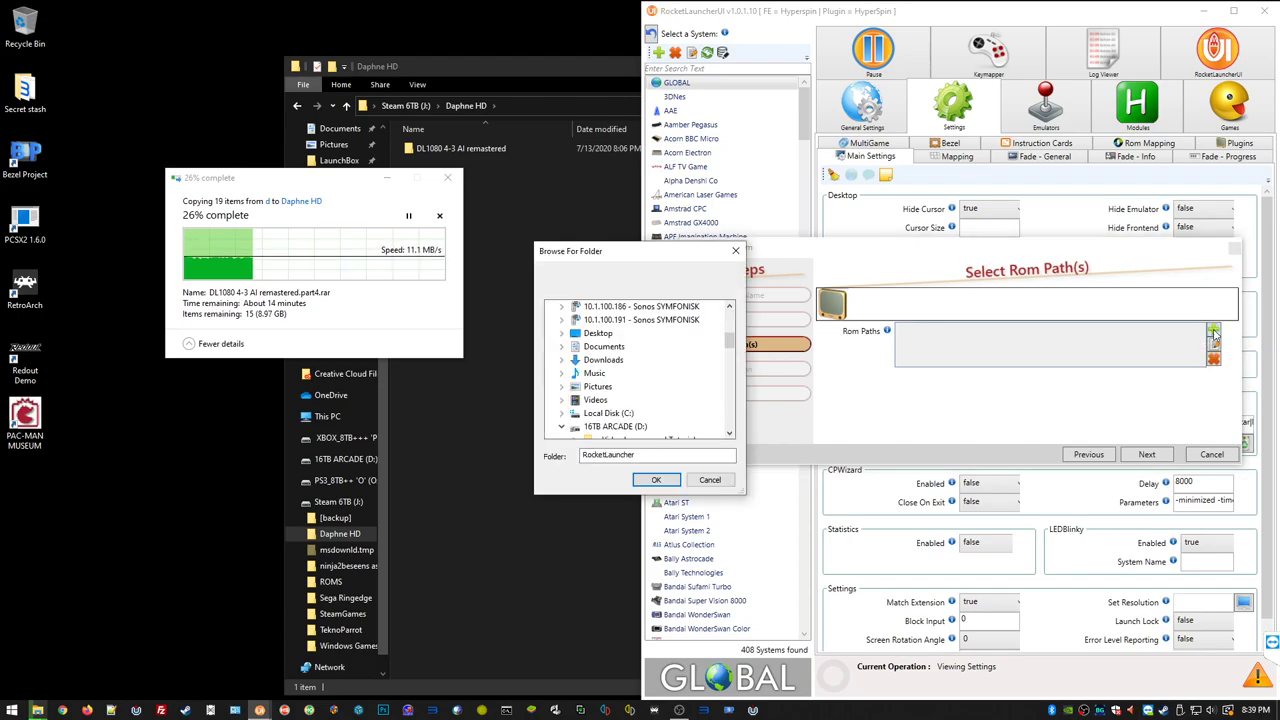
click(614, 426)
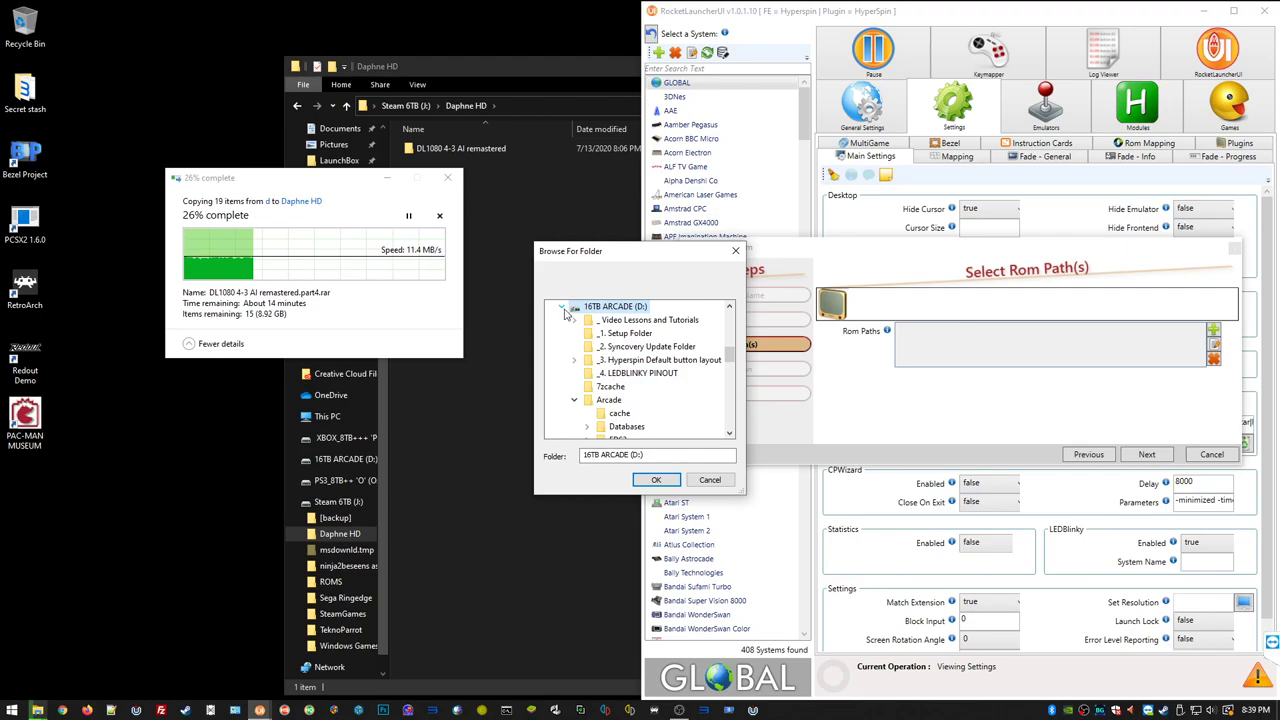
click(561, 307)
double_click(604, 347)
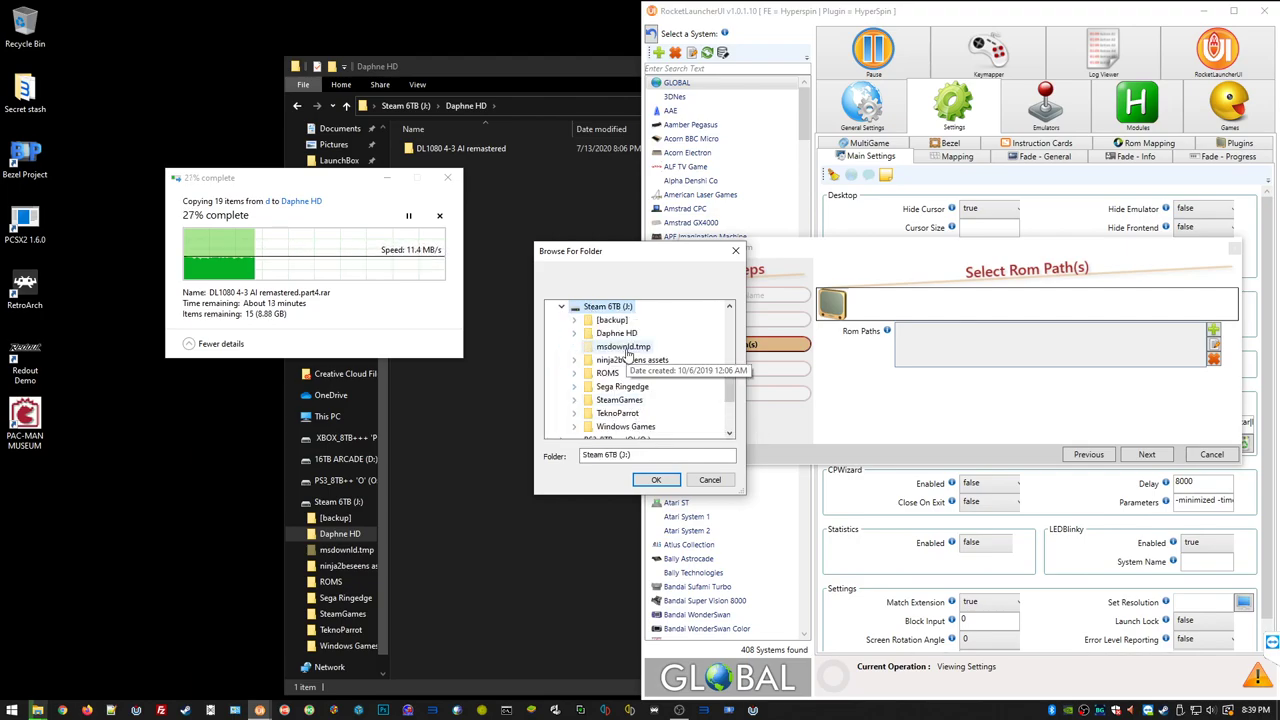
click(616, 333)
scroll(706, 345, down, 1)
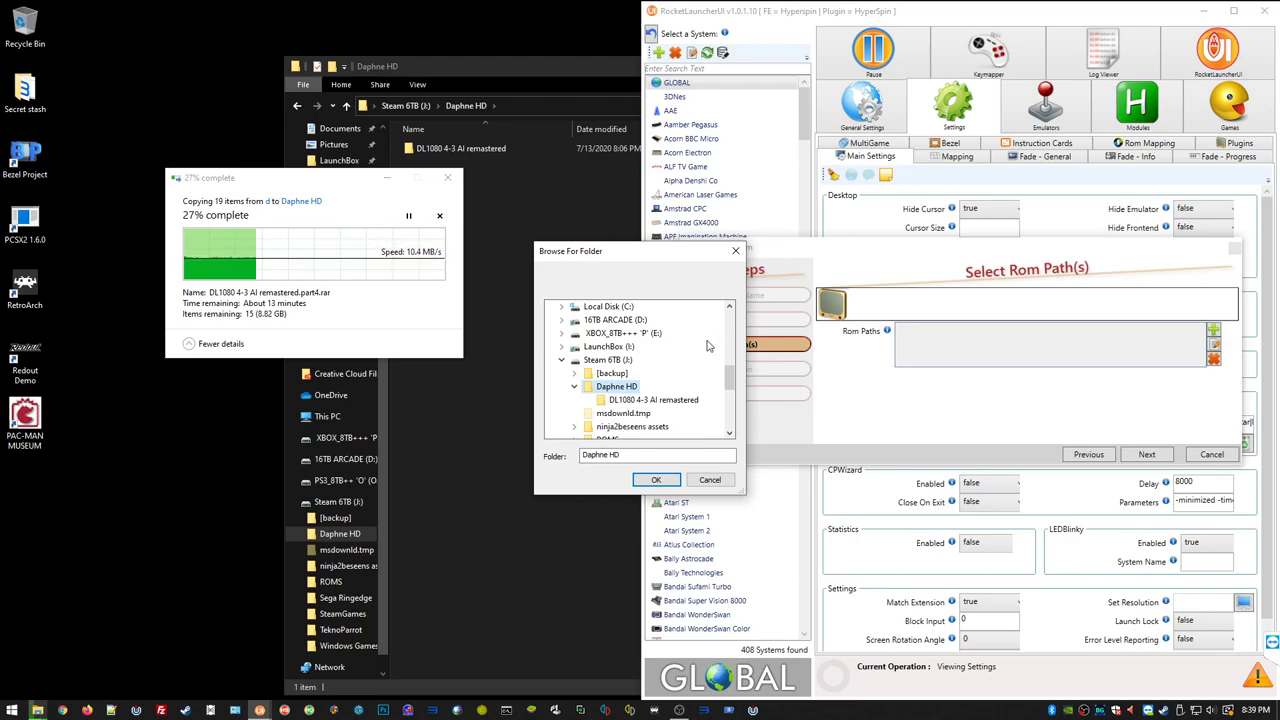
- Create a new folder named roms inside Daphne HD and open it
right_click(490, 216)
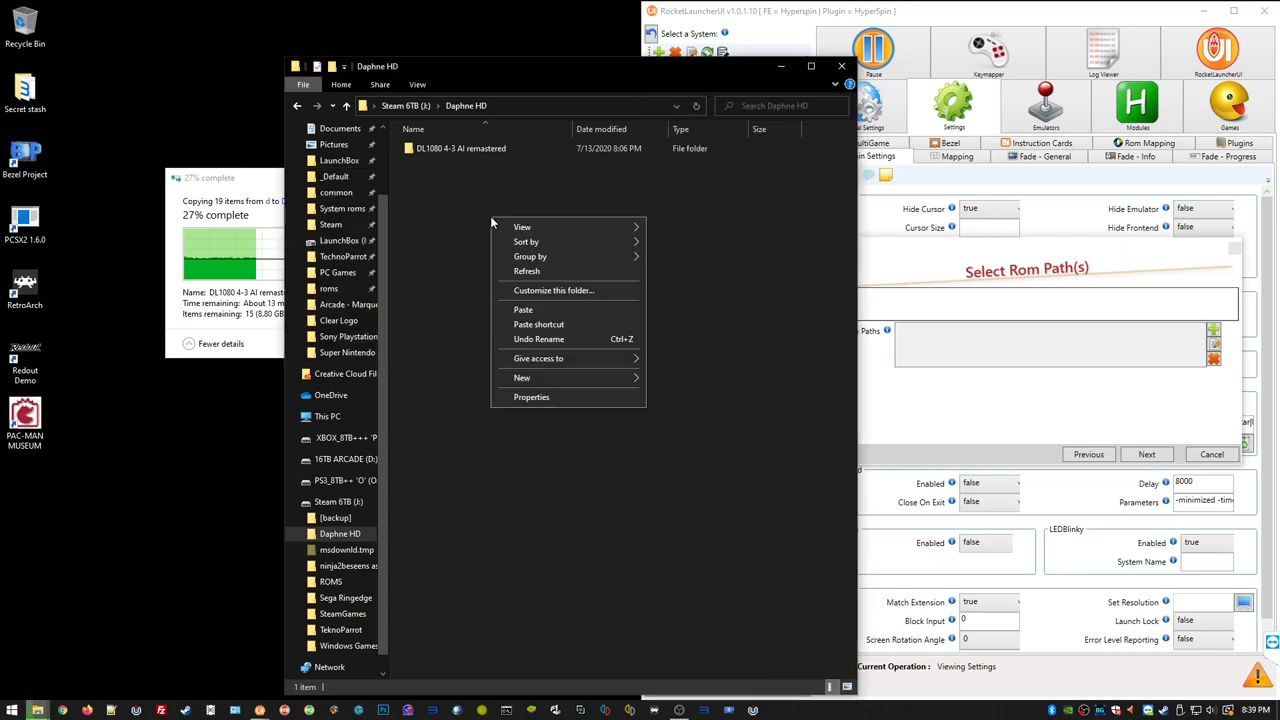
mouse_move(620, 377)
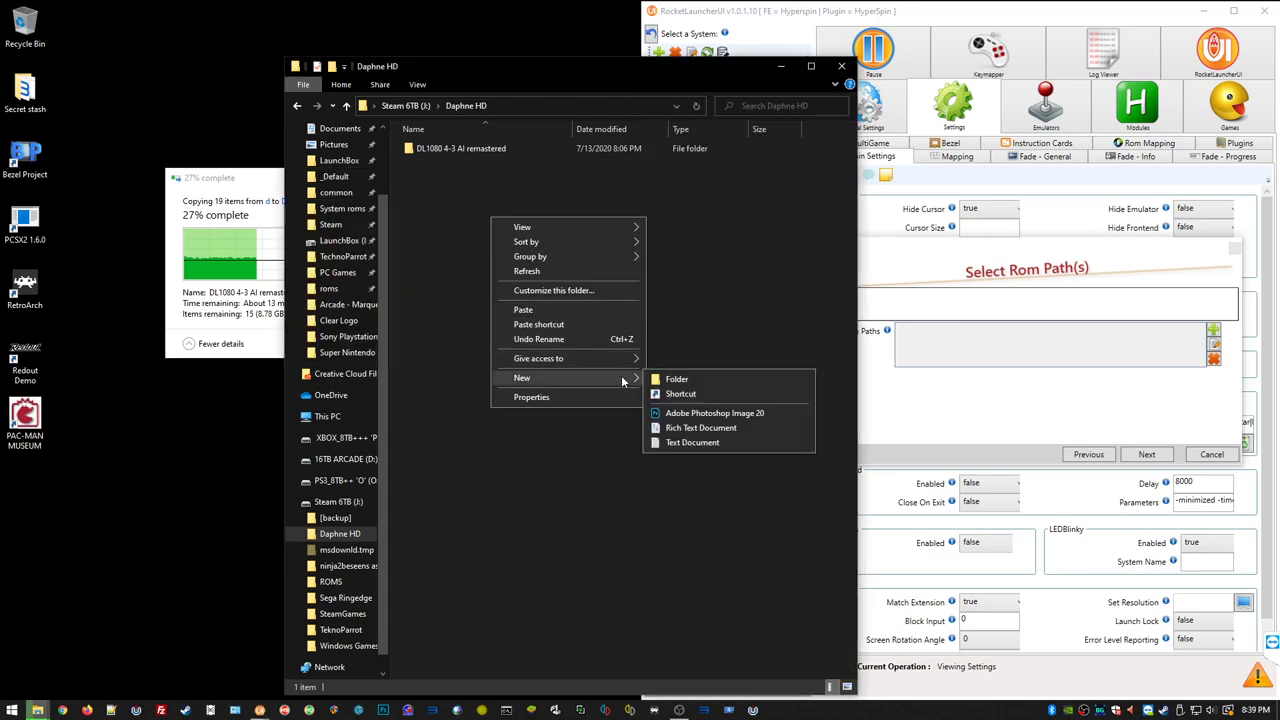
click(683, 380)
text(roms)
key(Return)
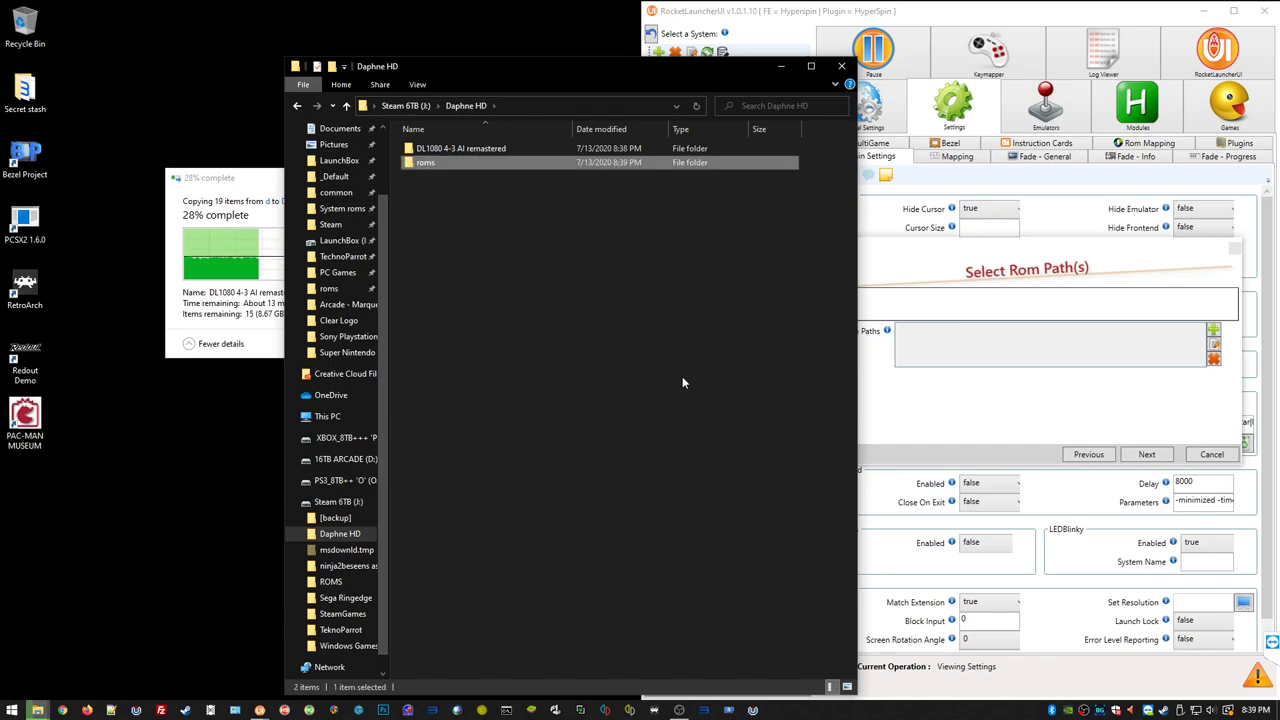
key(Return)
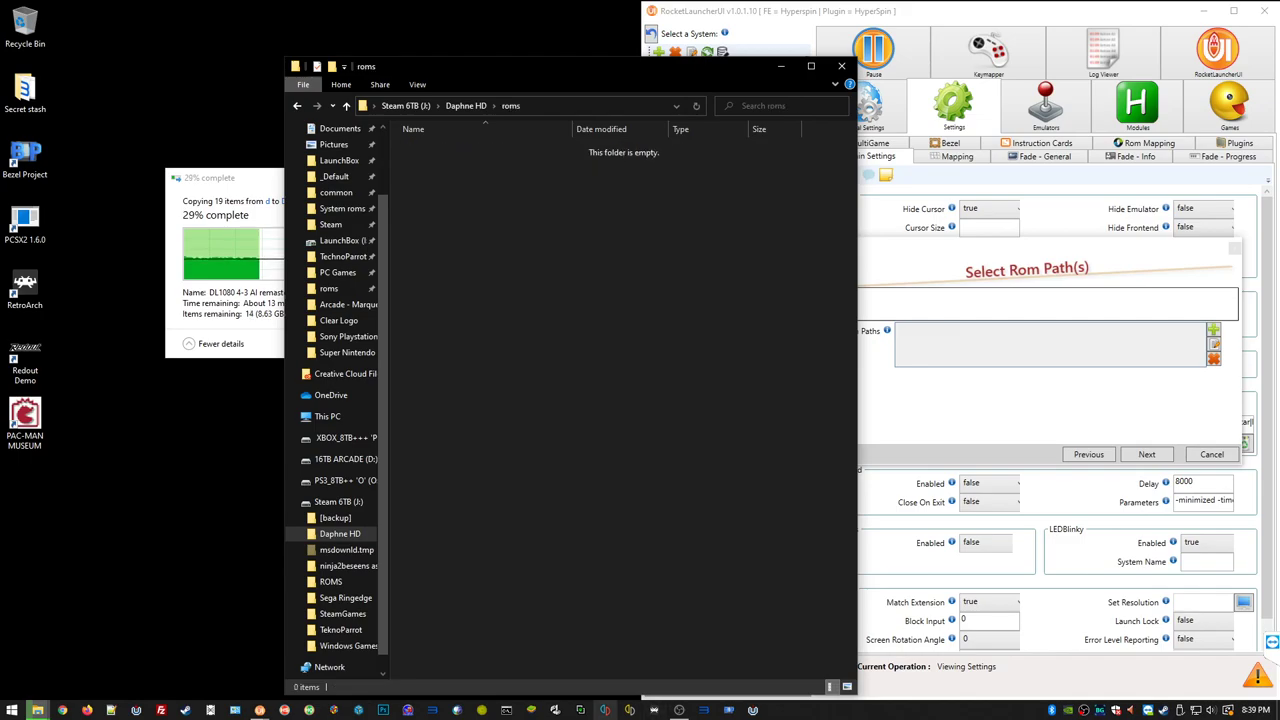
mouse_move(261, 713)
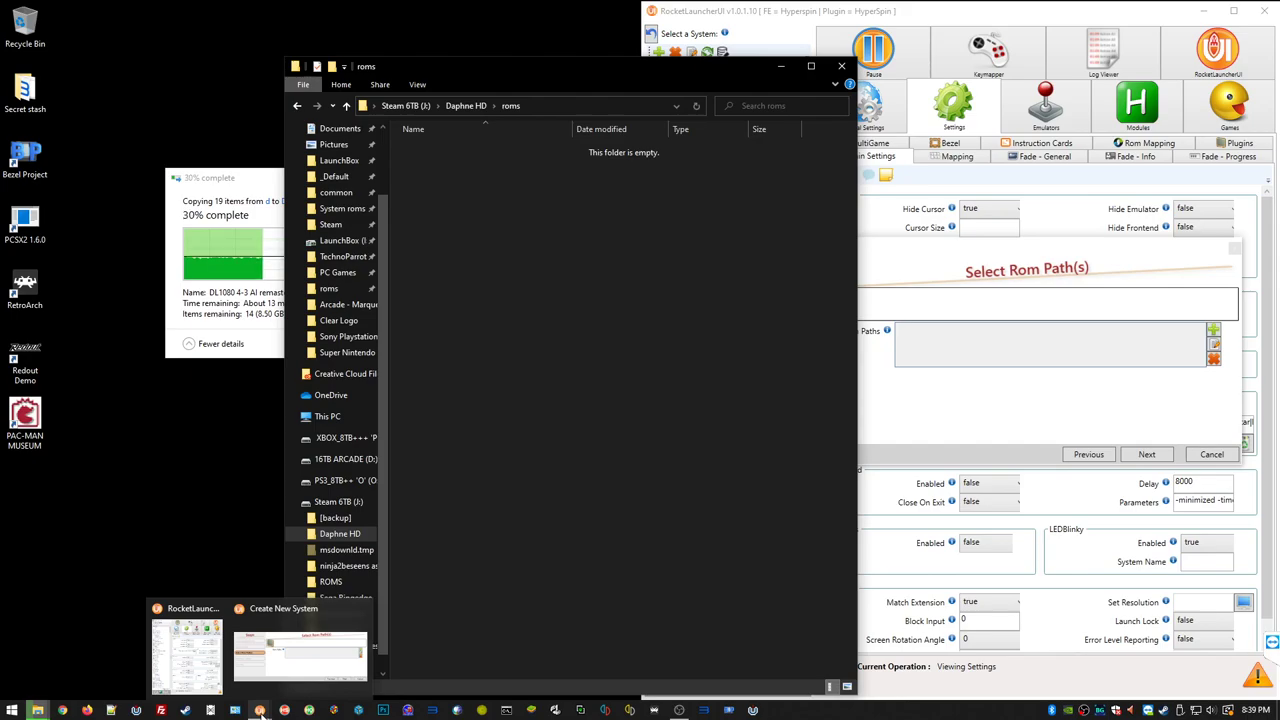
- Set J:\Daphne HD\roms as the system's rom path
click(260, 710)
right_click(260, 710)
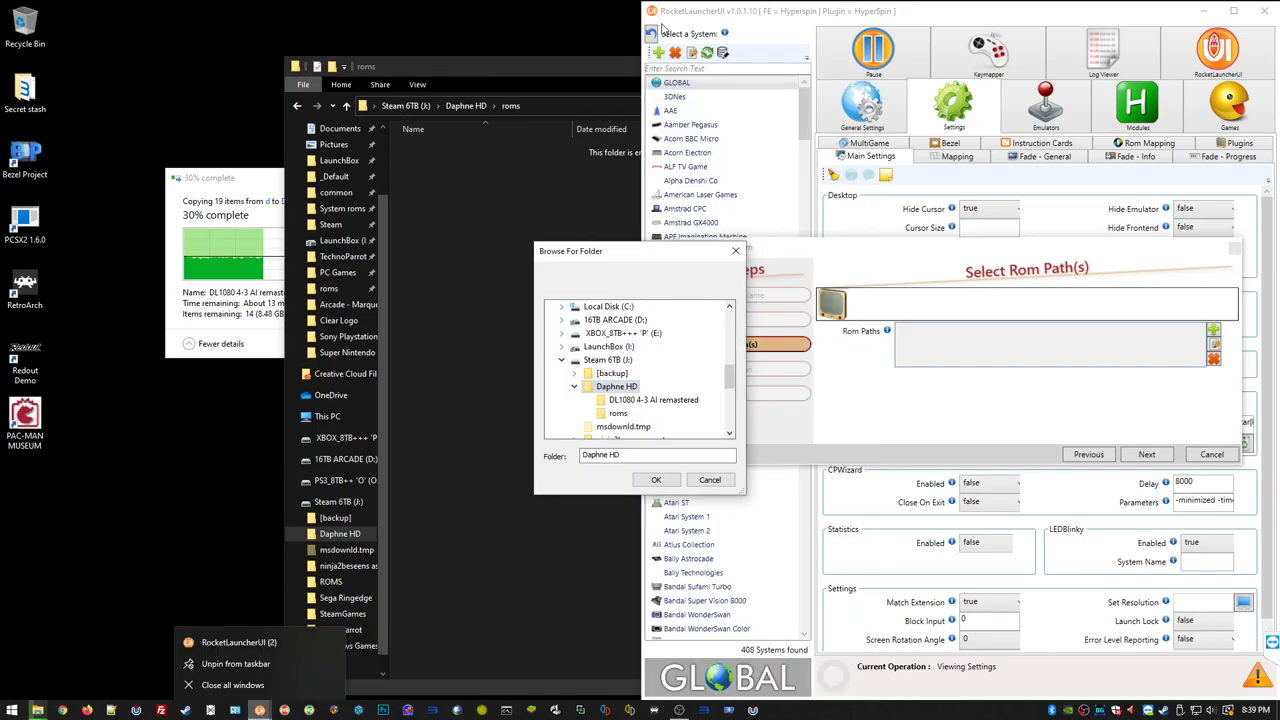
click(618, 413)
click(656, 479)
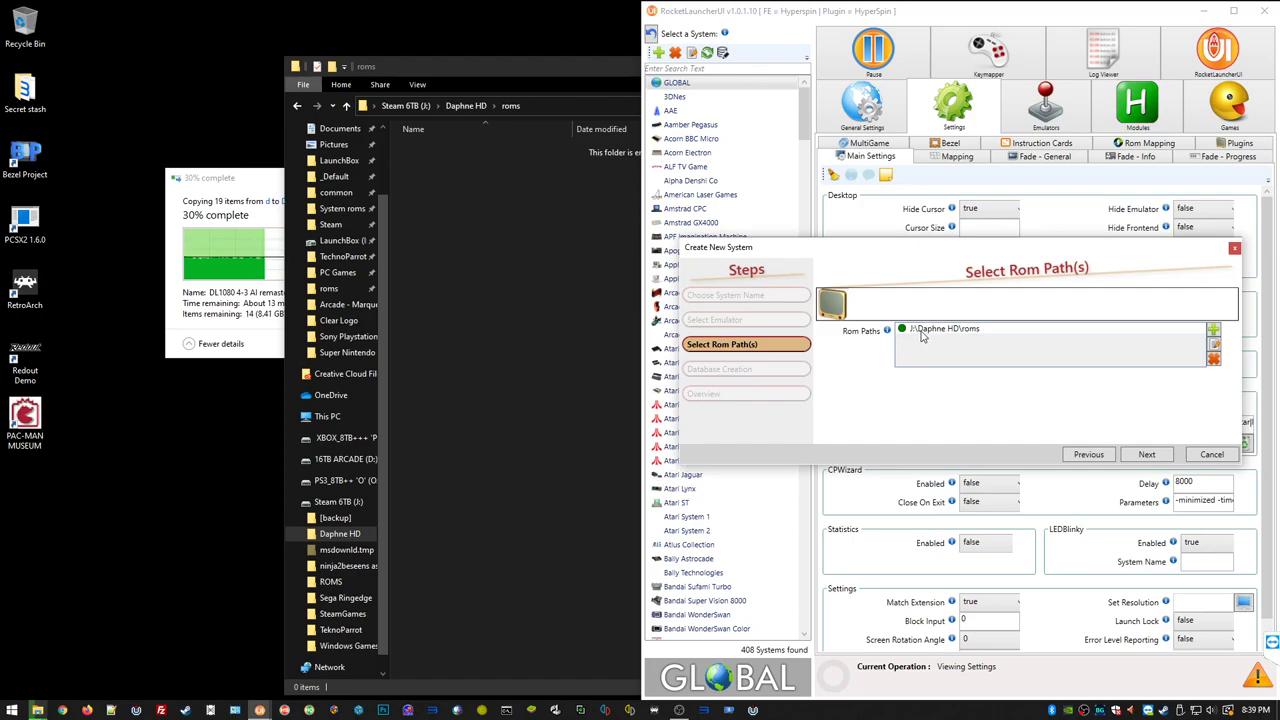
- Generate the database from the rom path and reach the Overview
click(1141, 456)
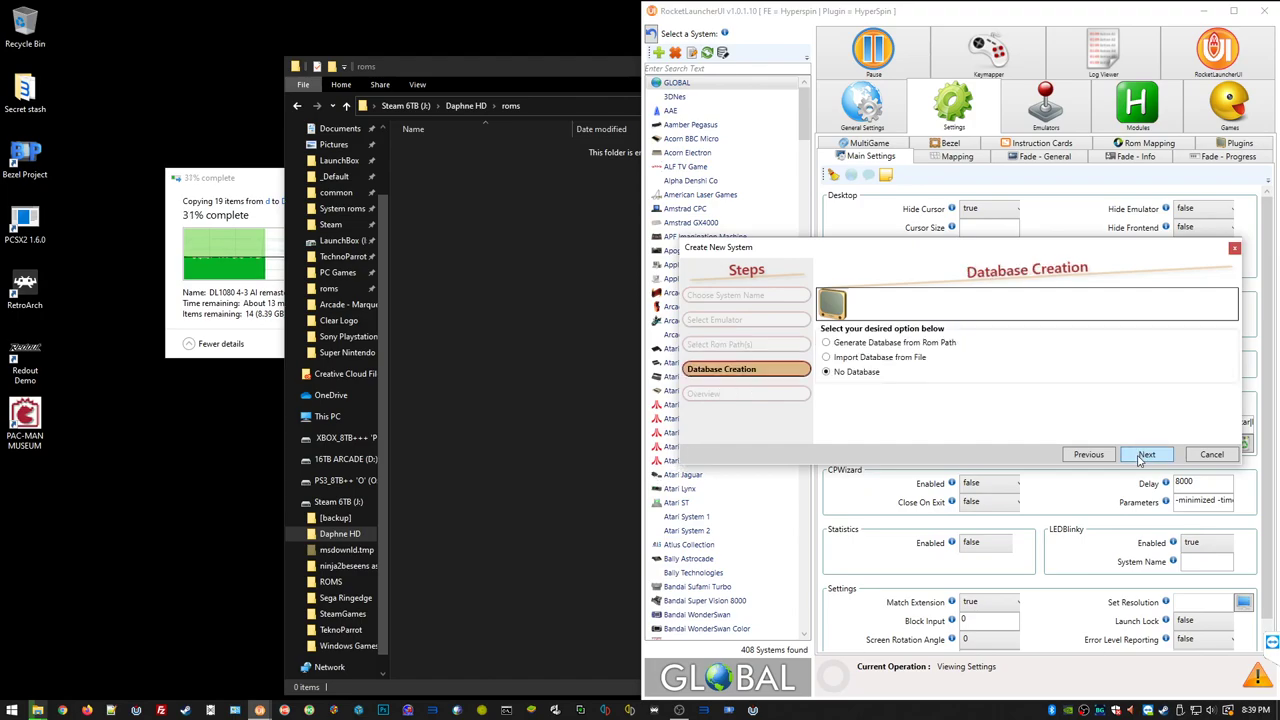
click(912, 343)
click(1146, 455)
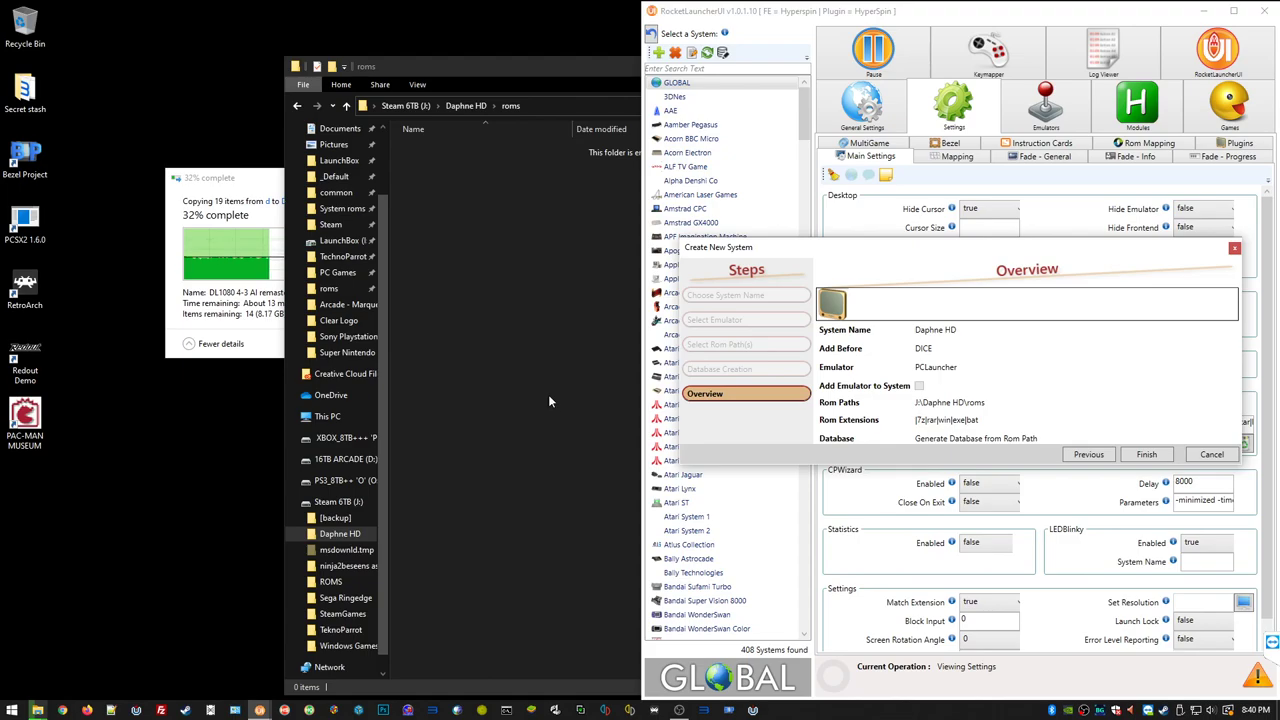
click(247, 195)
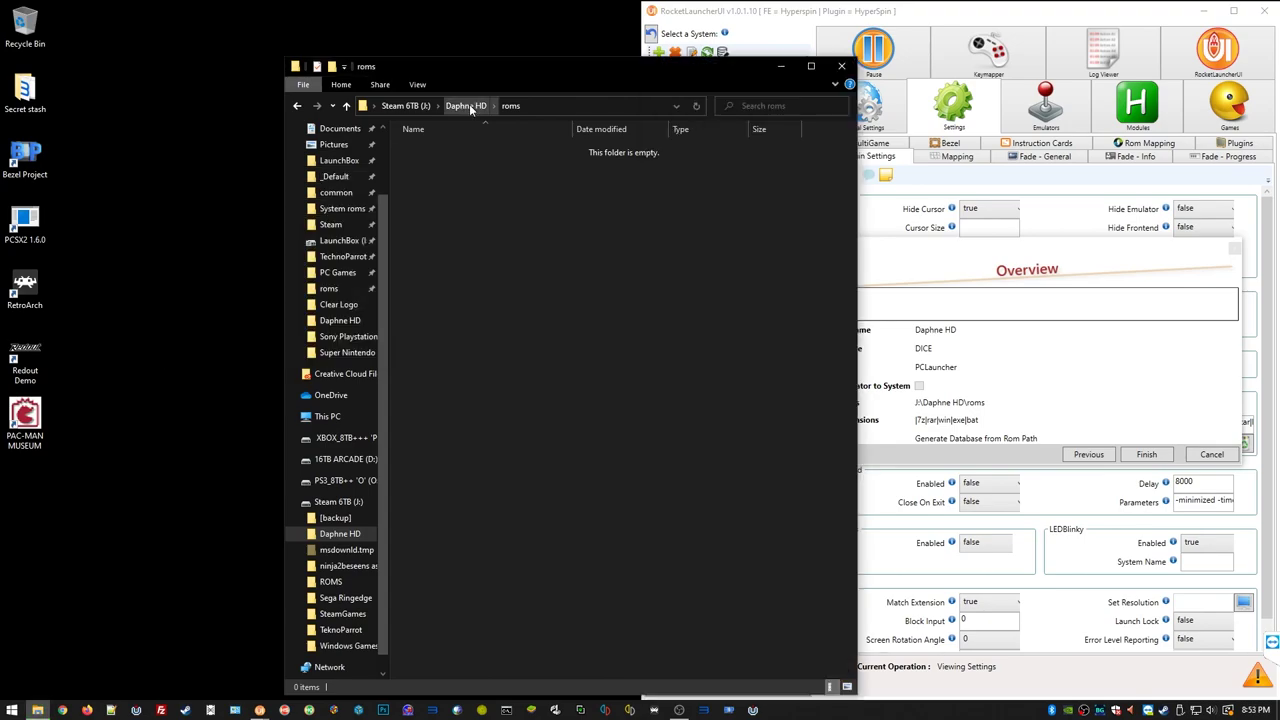
- Rename the mismatched part5.rar and extract the Space Ace part1 archive
right_click(490, 162)
click(743, 226)
right_click(470, 162)
click(743, 226)
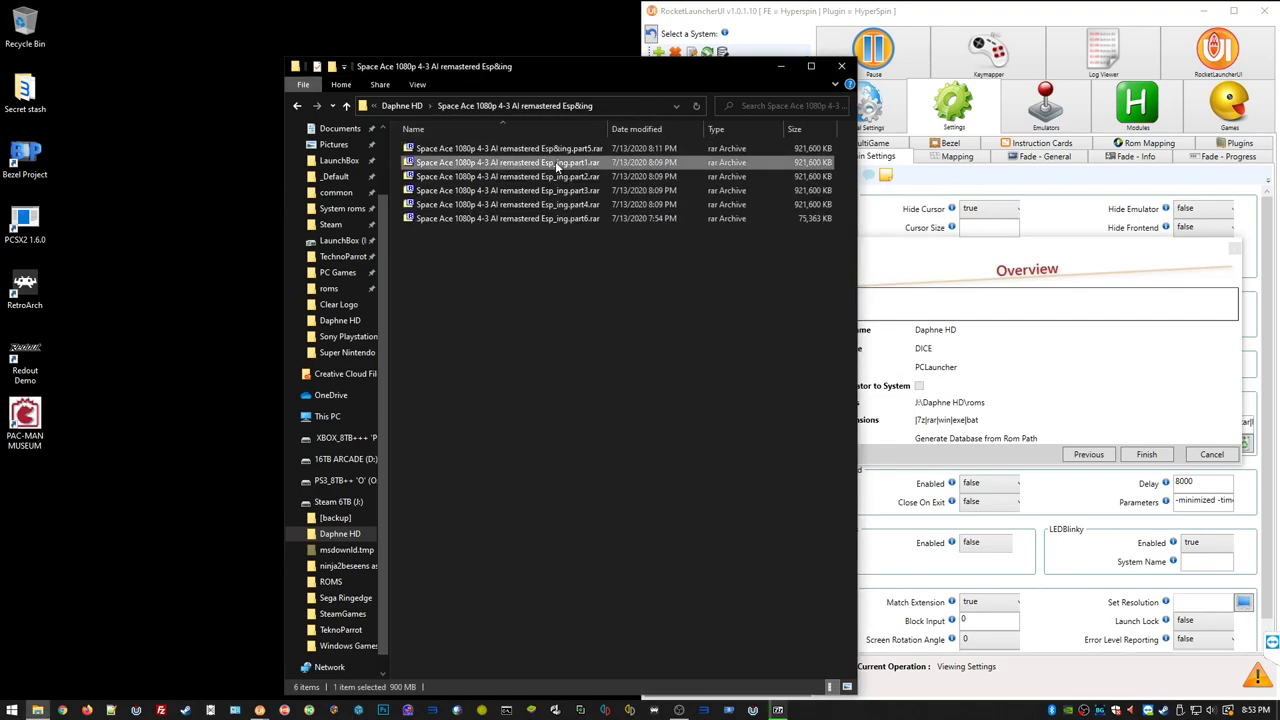
right_click(557, 167)
click(830, 231)
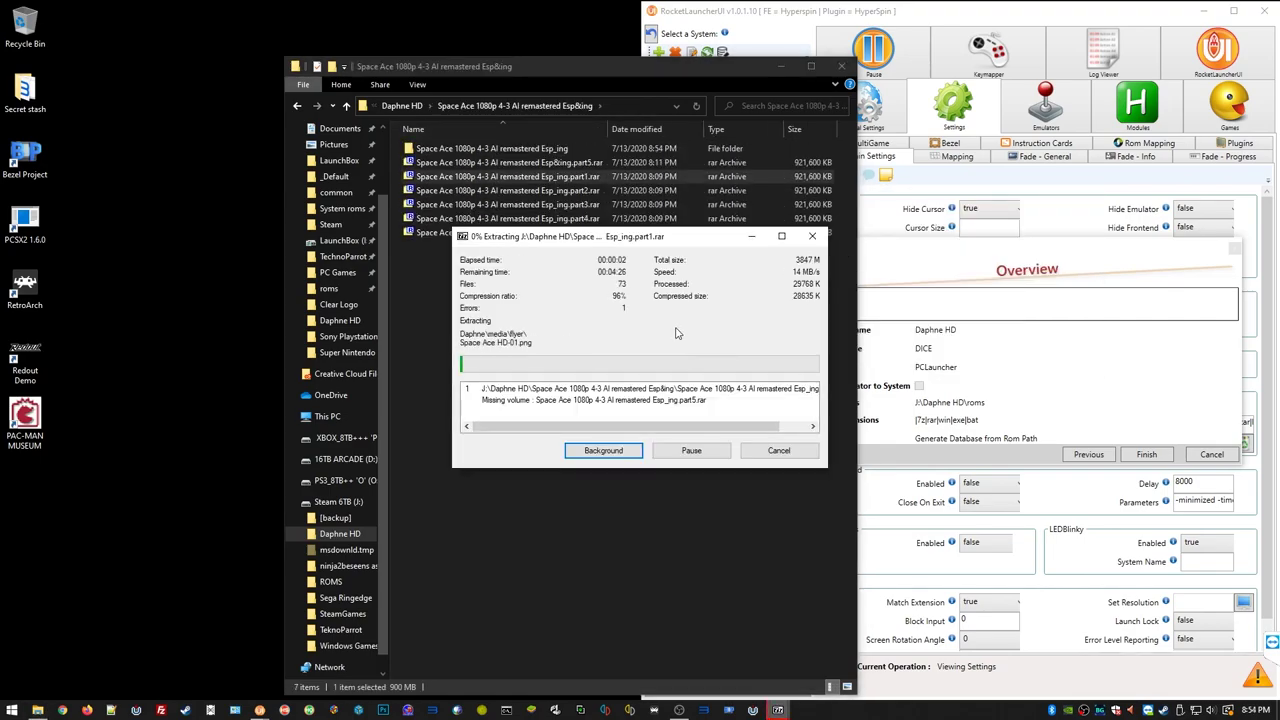
key(Escape)
key(Return)
key(F2)
click(563, 176)
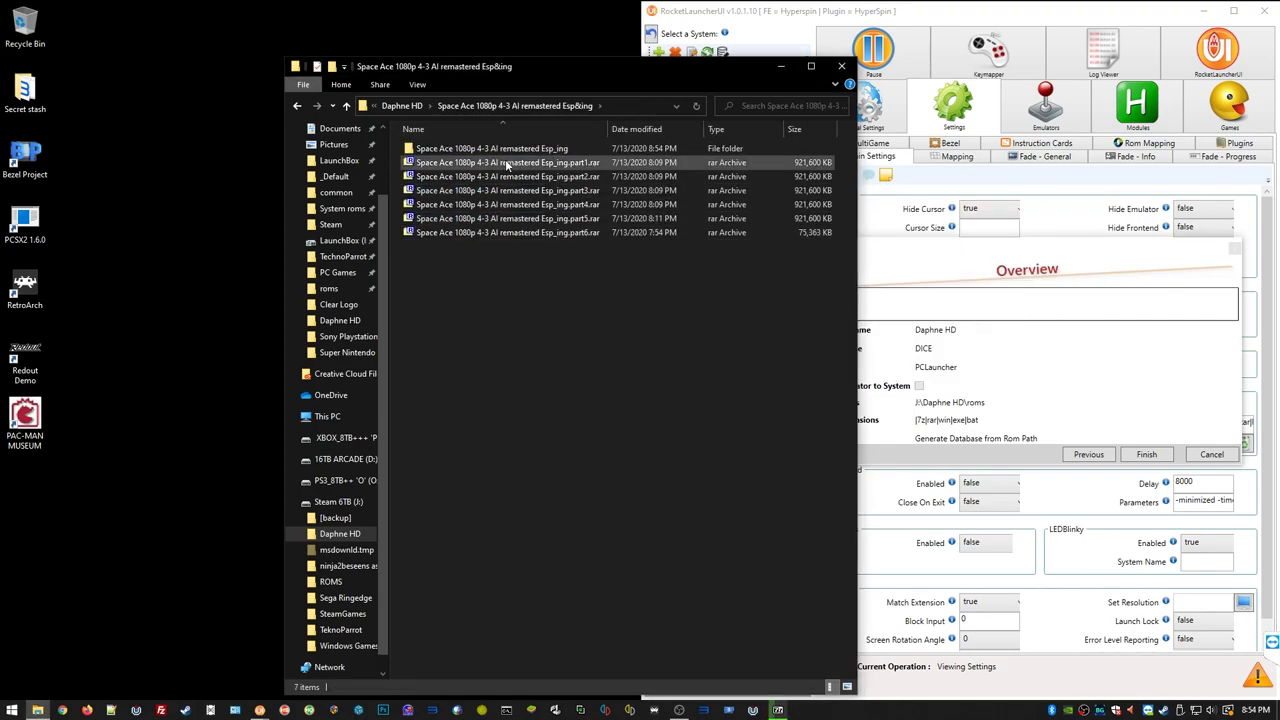
click(563, 429)
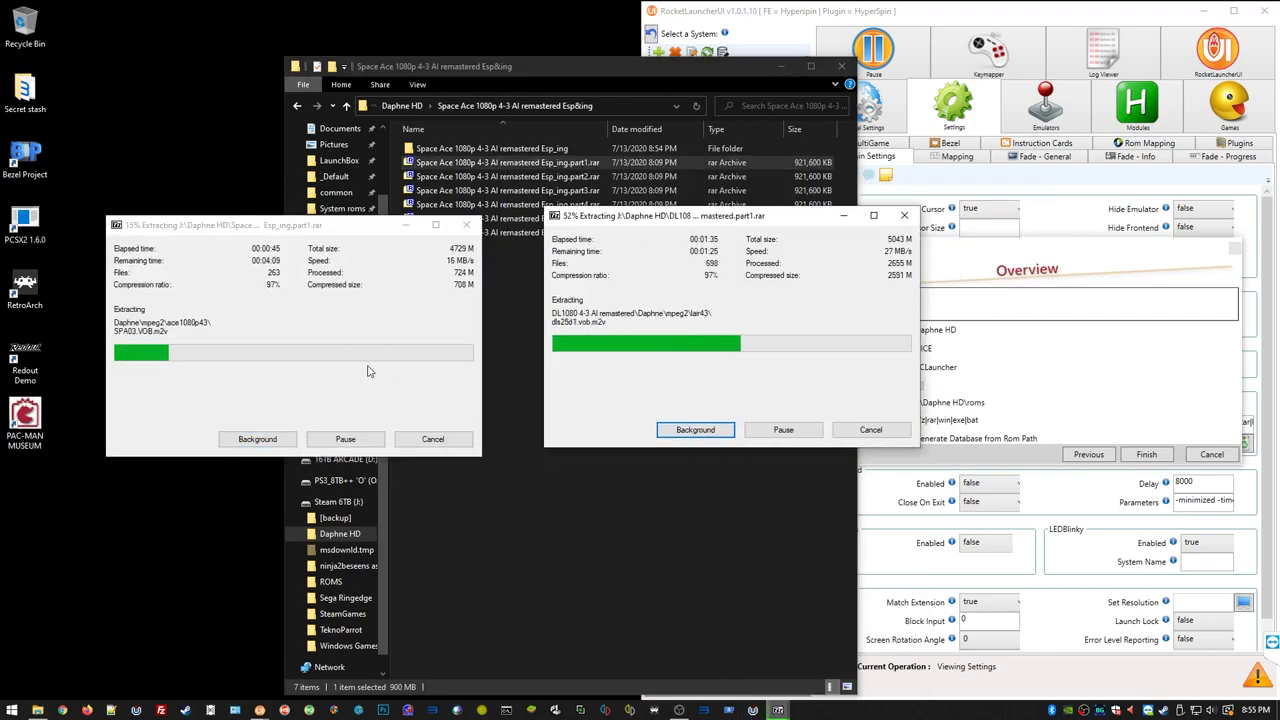
- Extract the Dragon's Lair 2 part1 archive, pausing and resuming both extractions
key(alt+Tab)
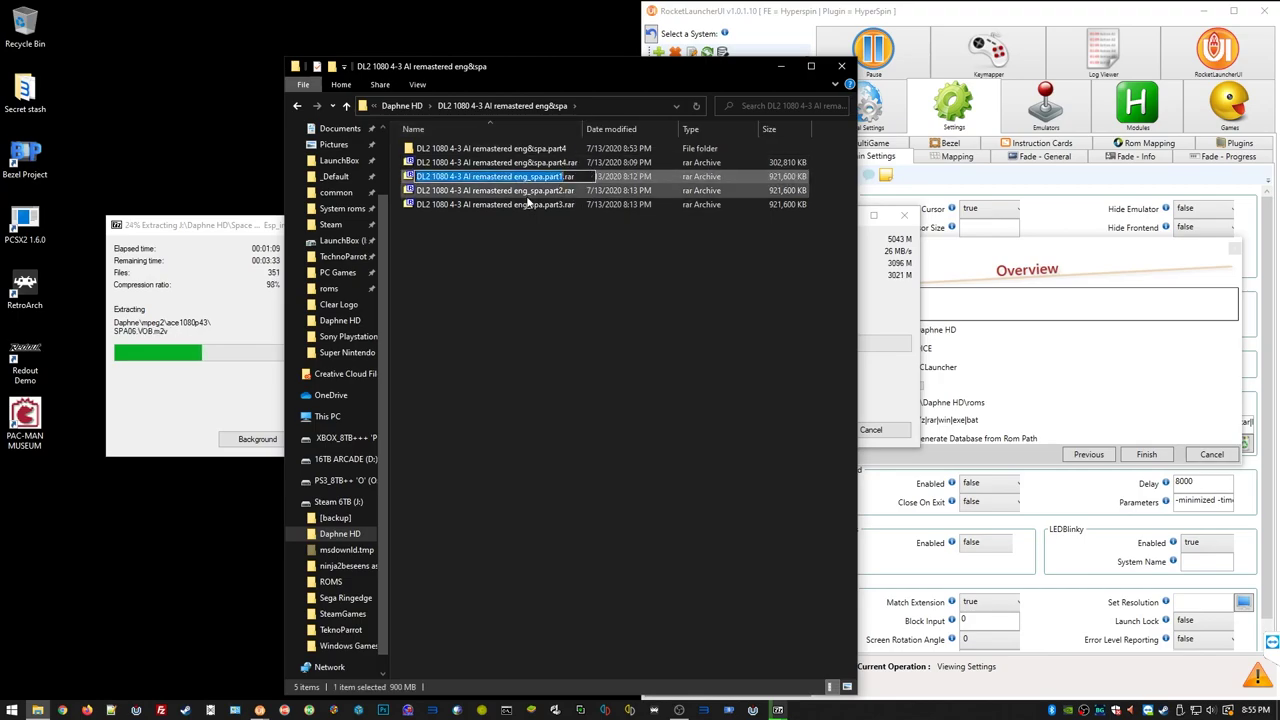
double_click(588, 176)
drag(692, 218, 995, 244)
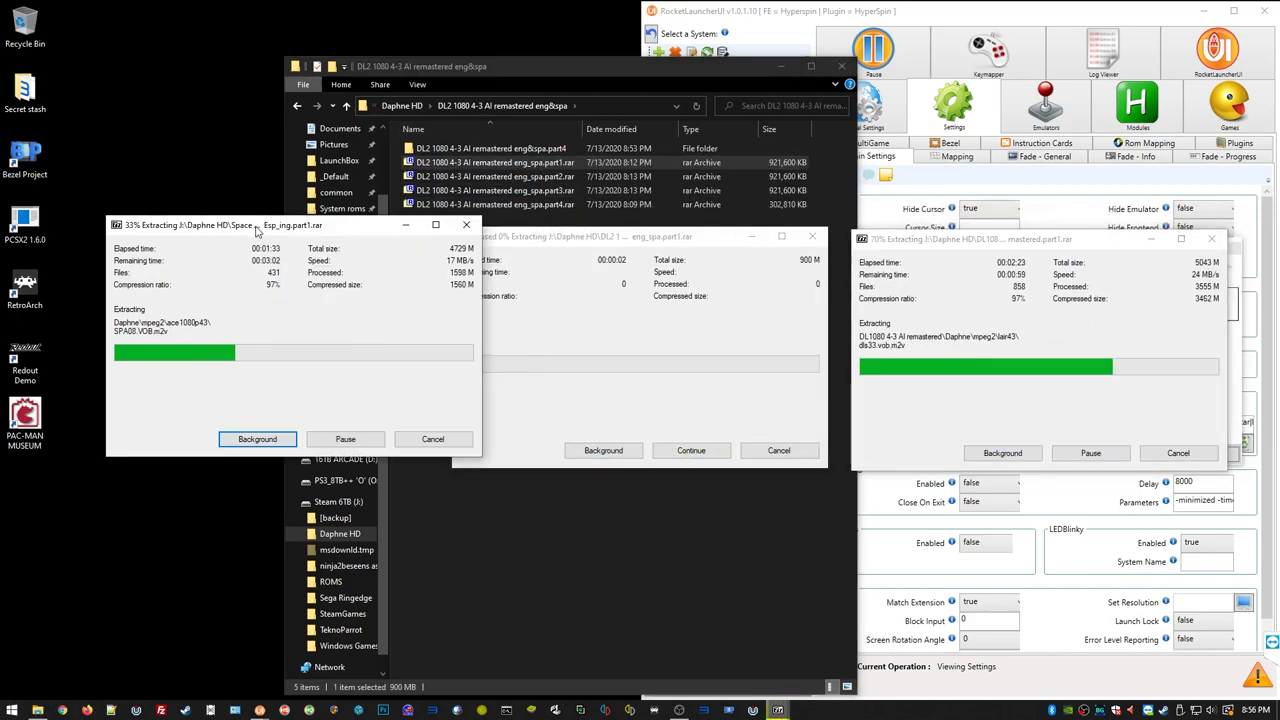
drag(200, 226, 138, 228)
click(270, 445)
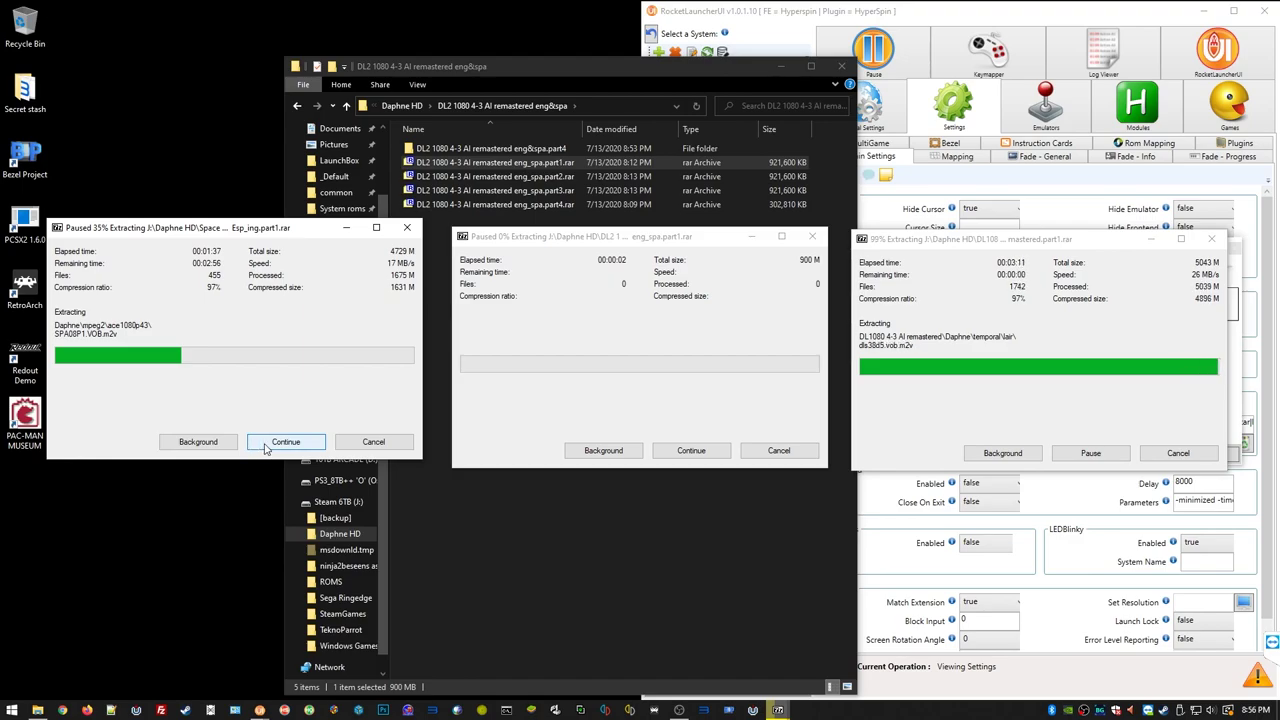
click(252, 446)
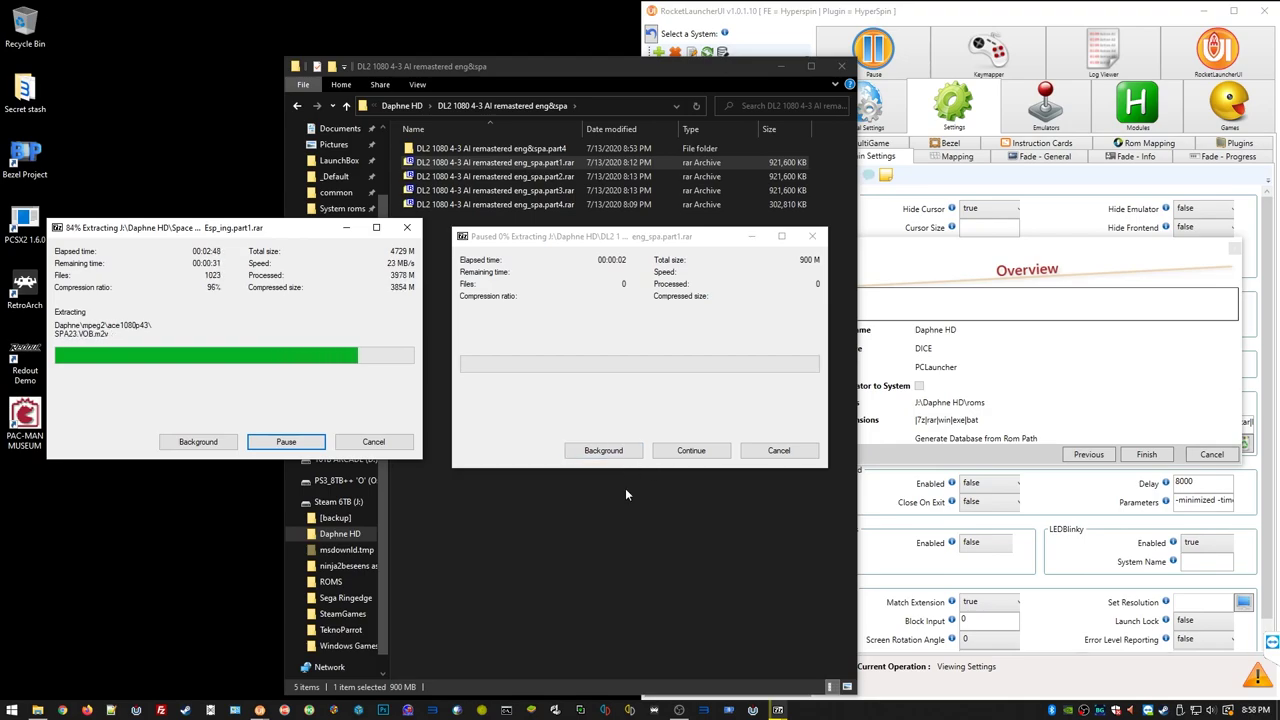
click(688, 458)
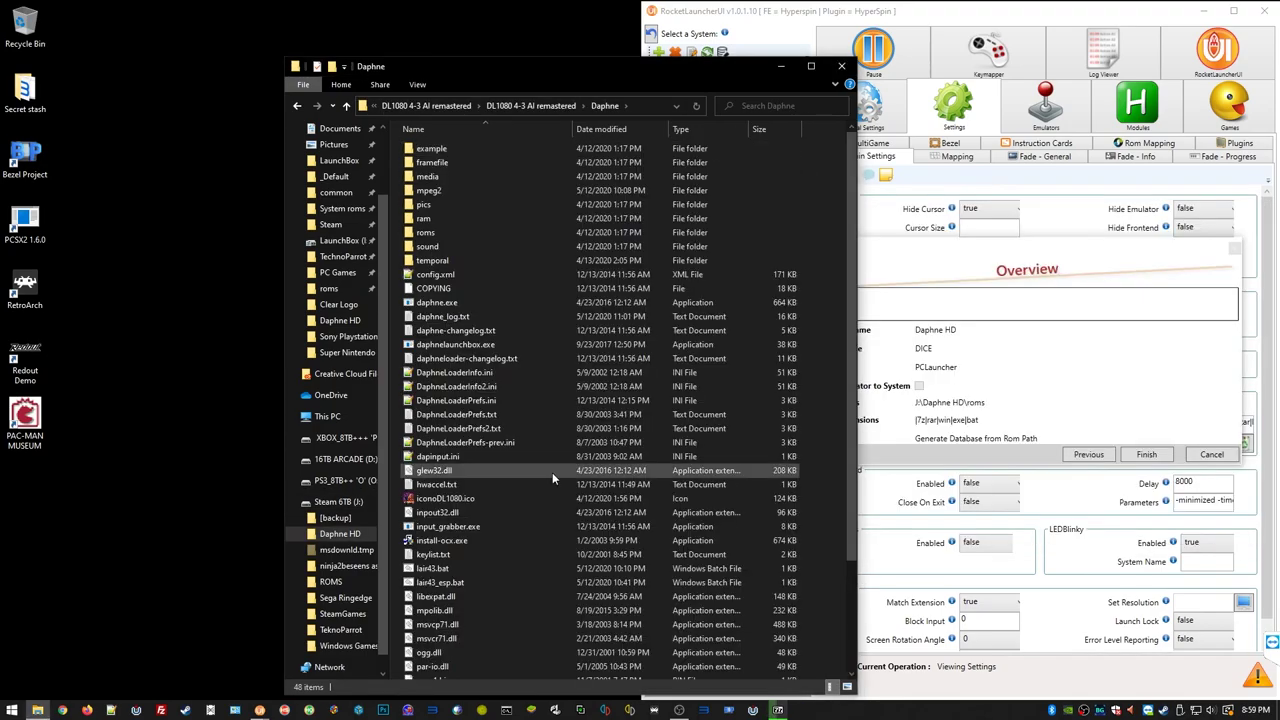
- Move the Daphne game files into roms, keeping the files from Daphne on conflicts
scroll(552, 472, down, 3)
key(ctrl+a)
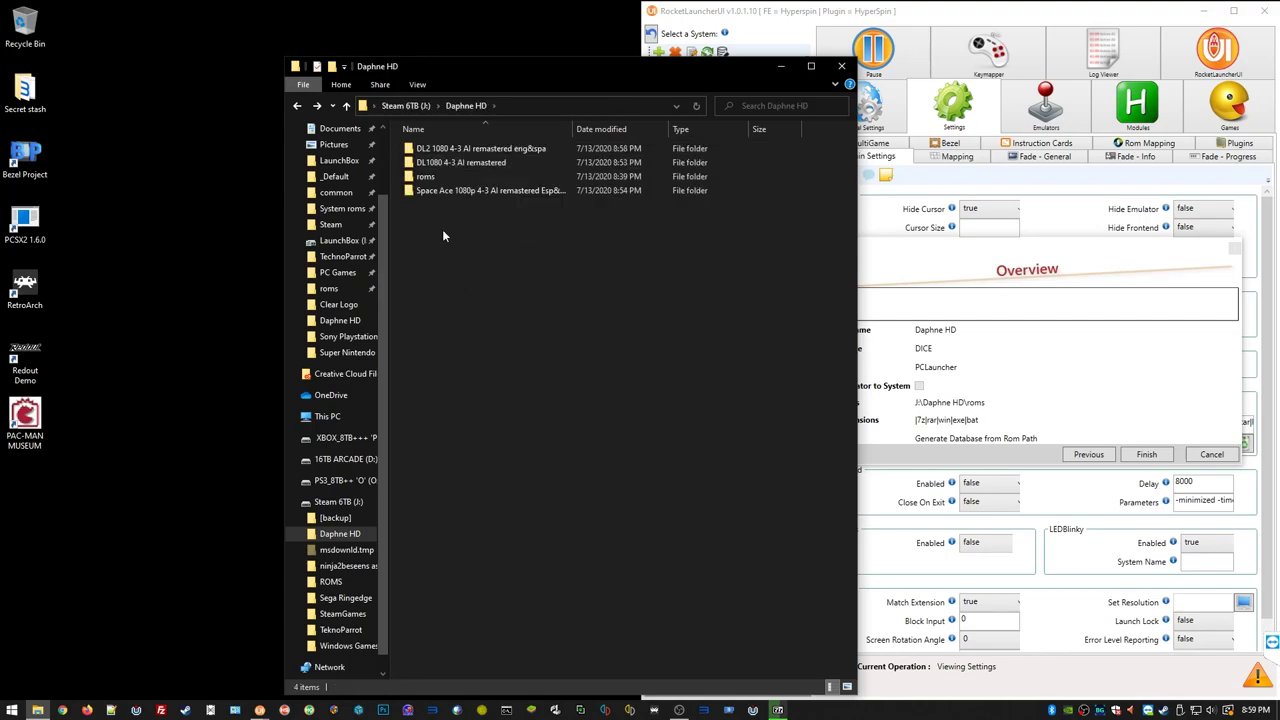
double_click(442, 175)
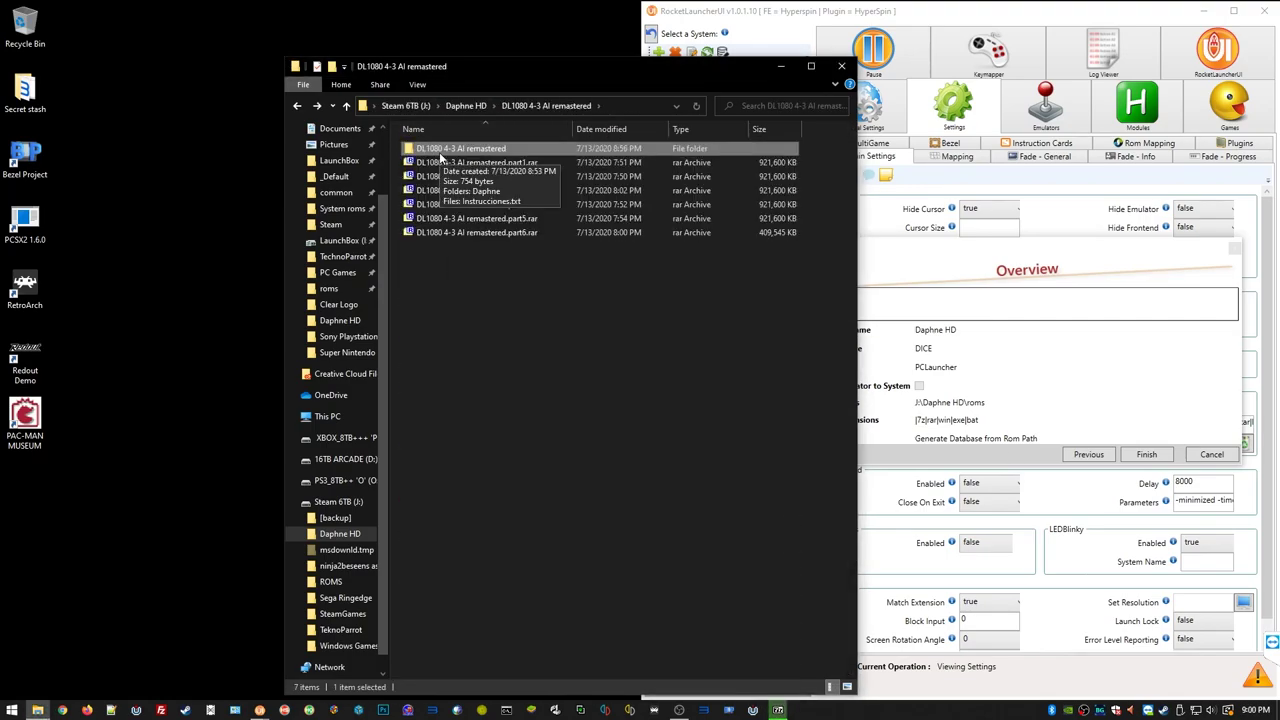
double_click(470, 157)
double_click(480, 150)
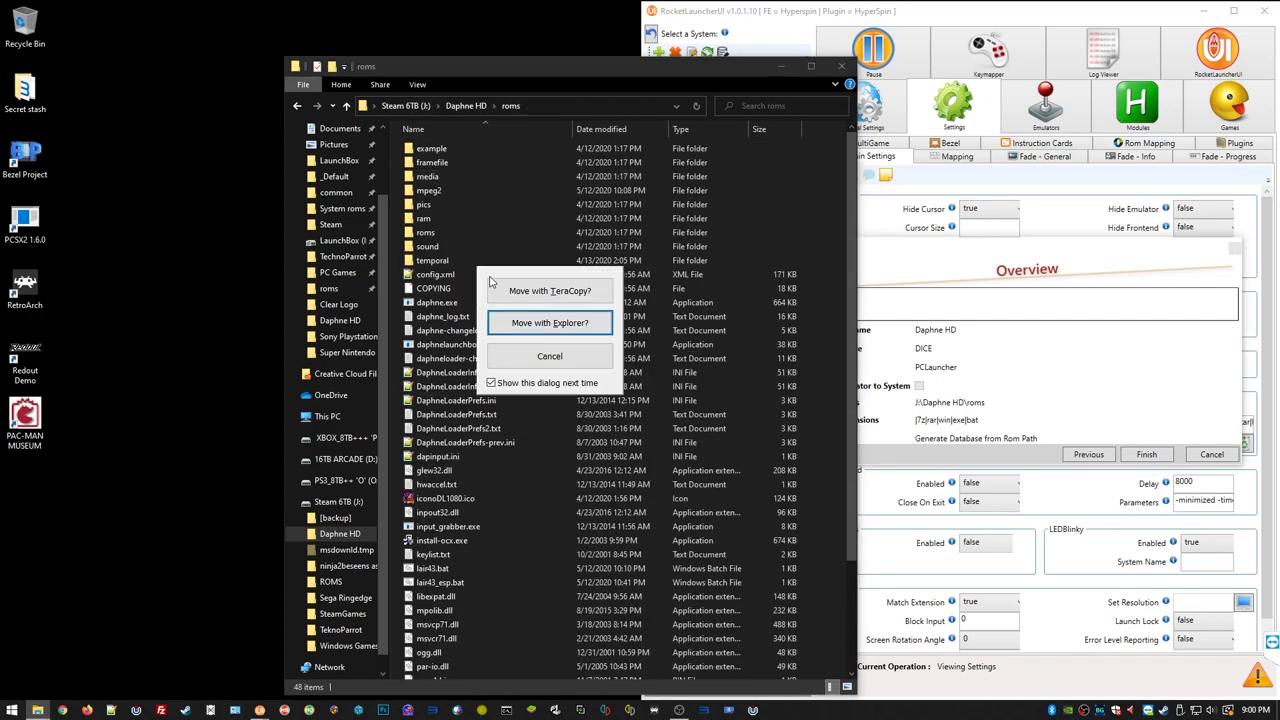
click(575, 354)
click(486, 246)
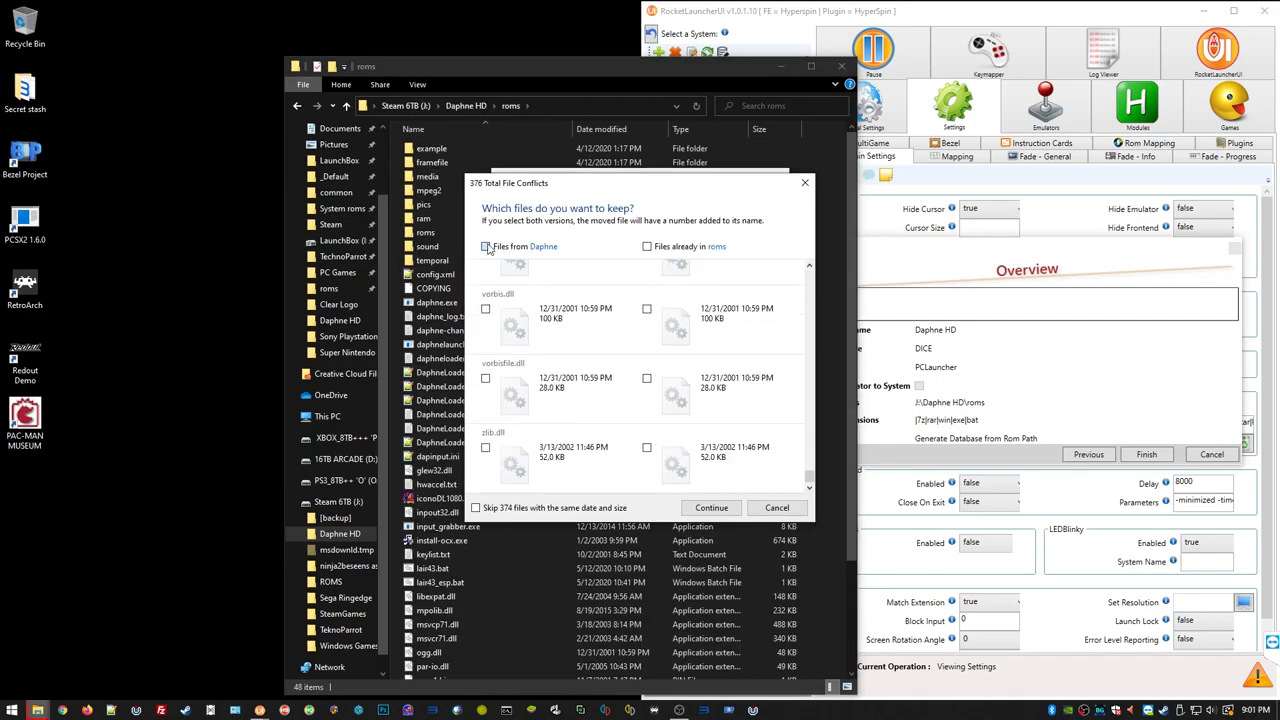
click(711, 507)
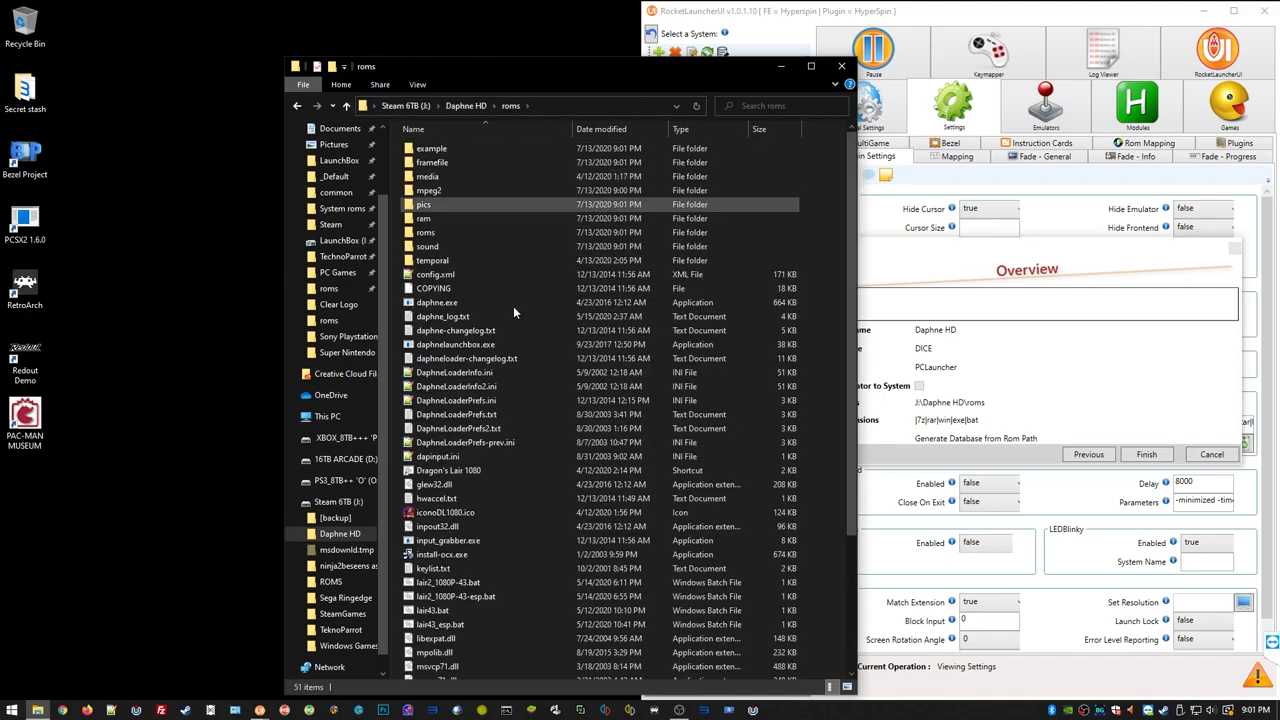
key(ctrl+v)
- Search the roms folder for *.bat to list the game launchers
click(757, 107)
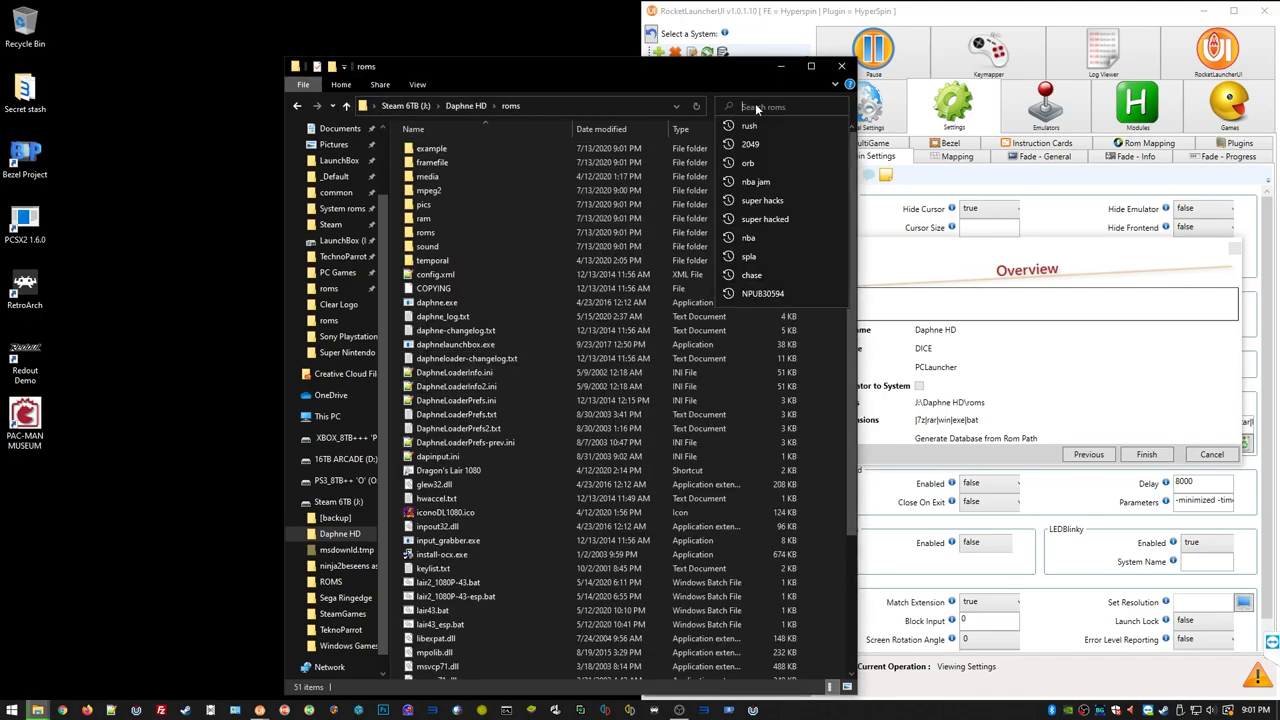
text(t)
text(.b)
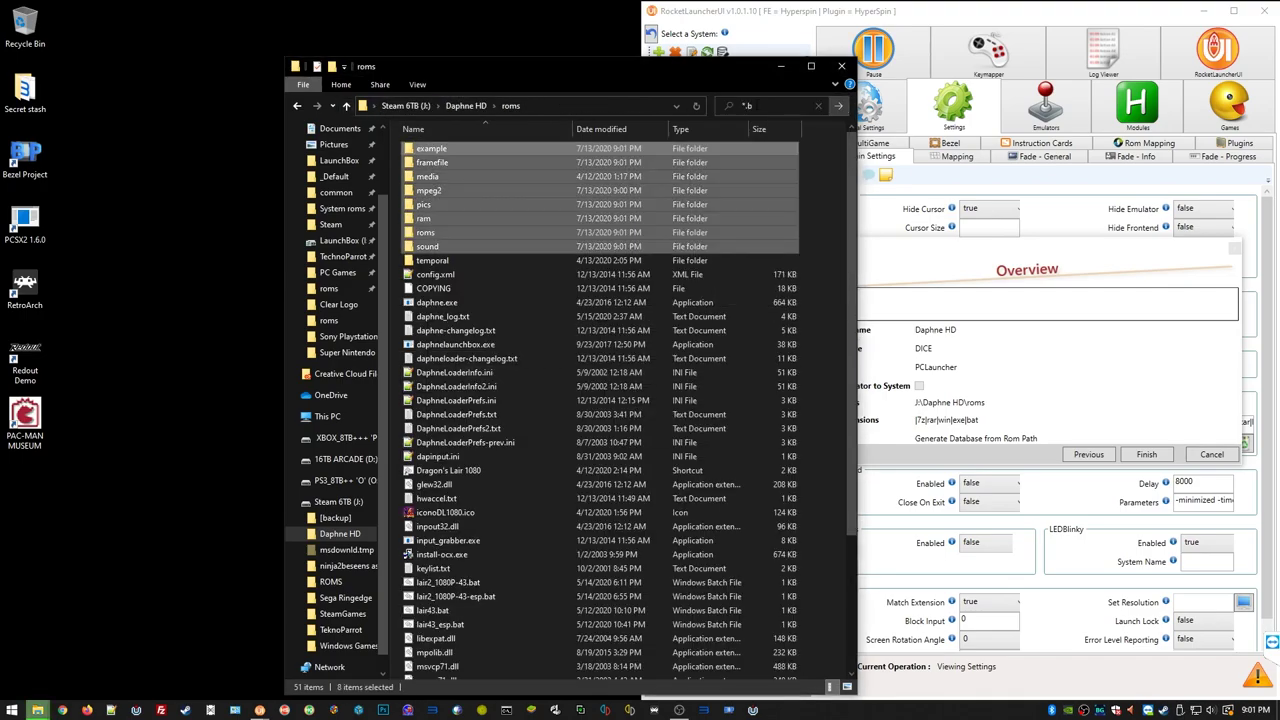
click(763, 104)
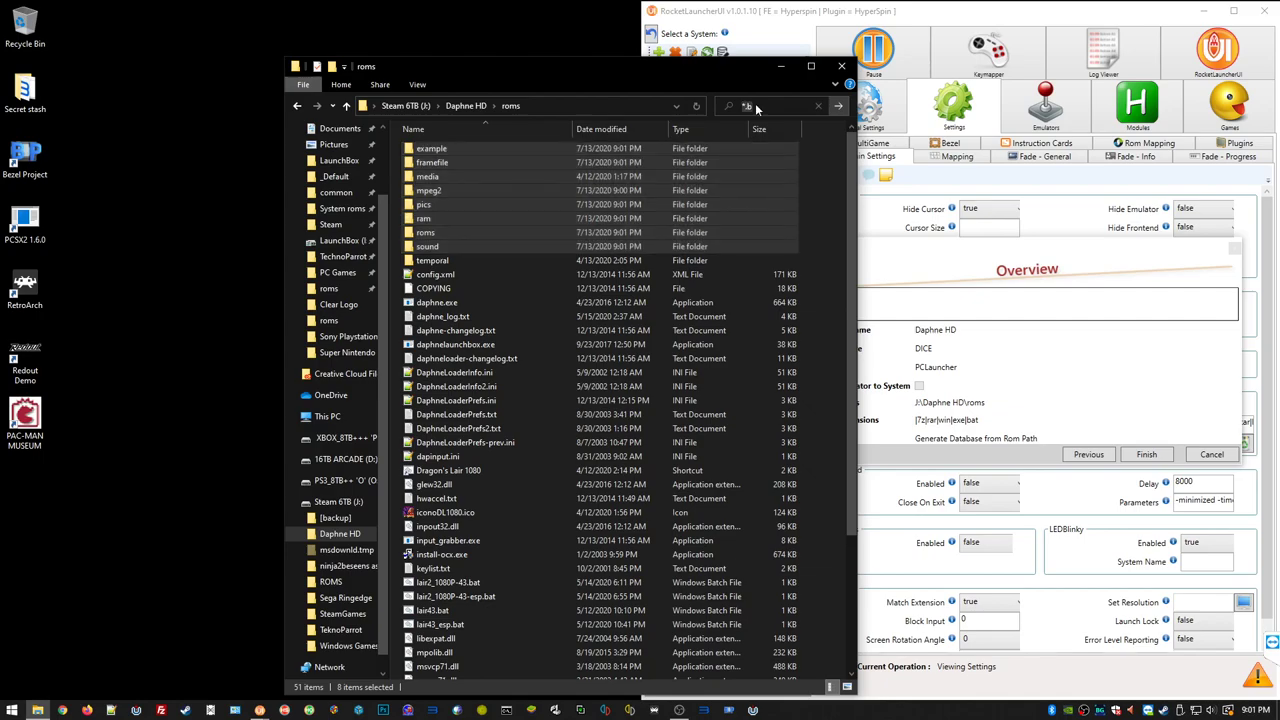
text(at)
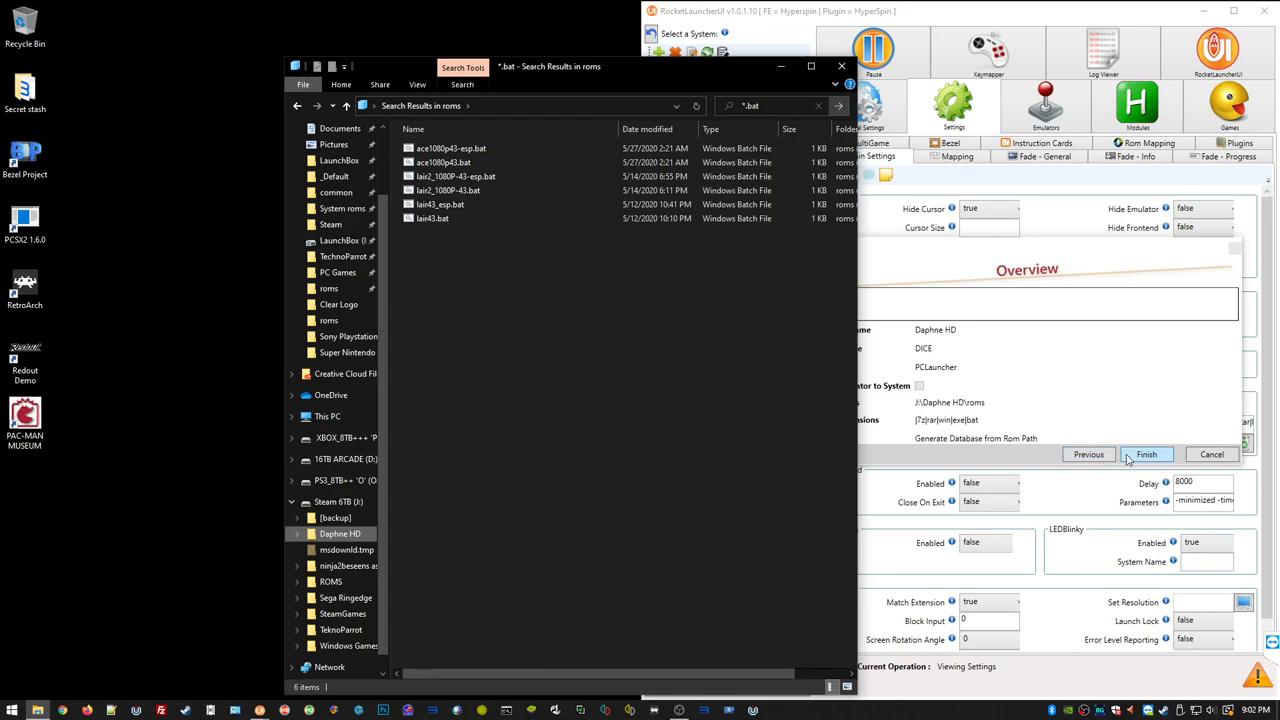
- Finish and confirm creating Daphne HD with 11 games, then maximize the window
click(1025, 455)
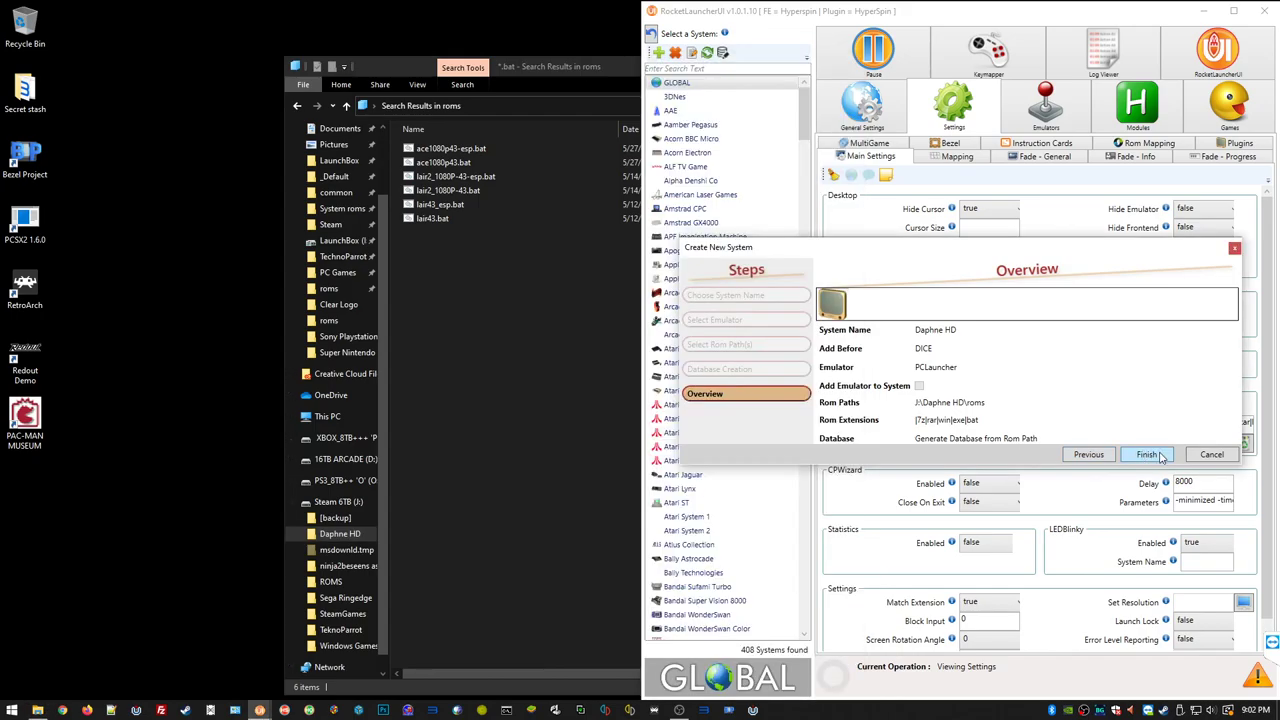
click(1148, 455)
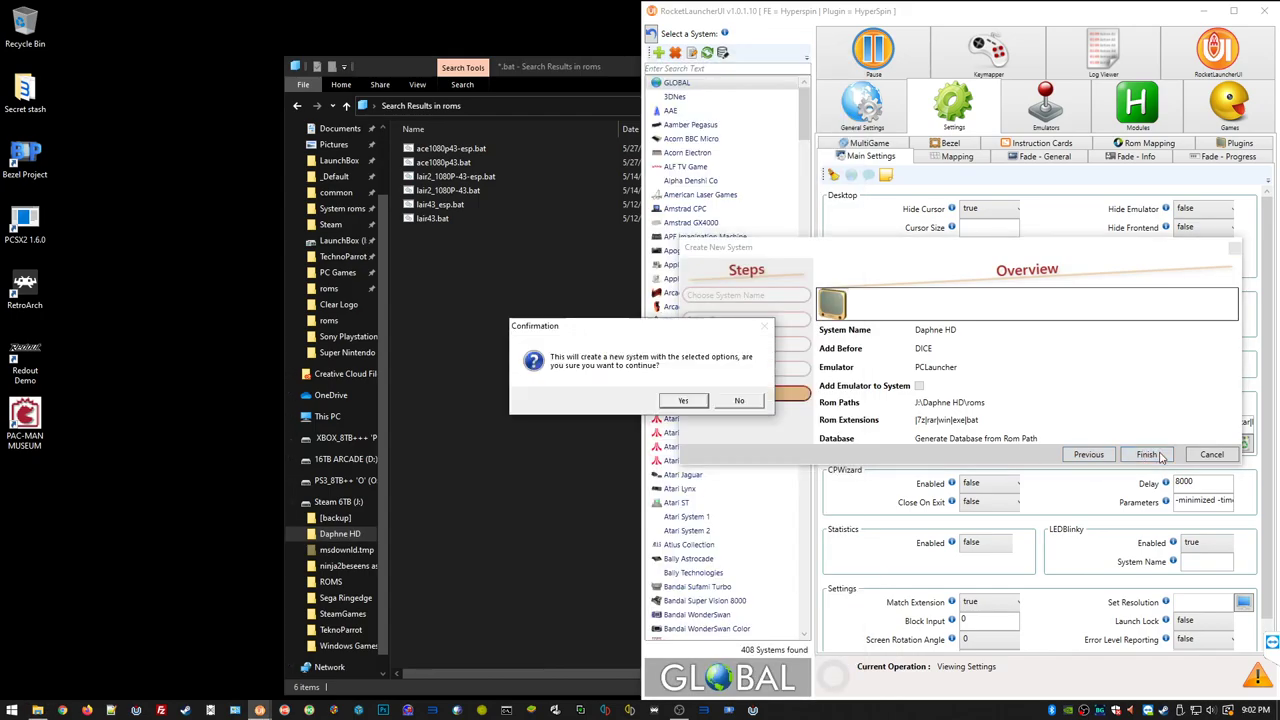
click(686, 403)
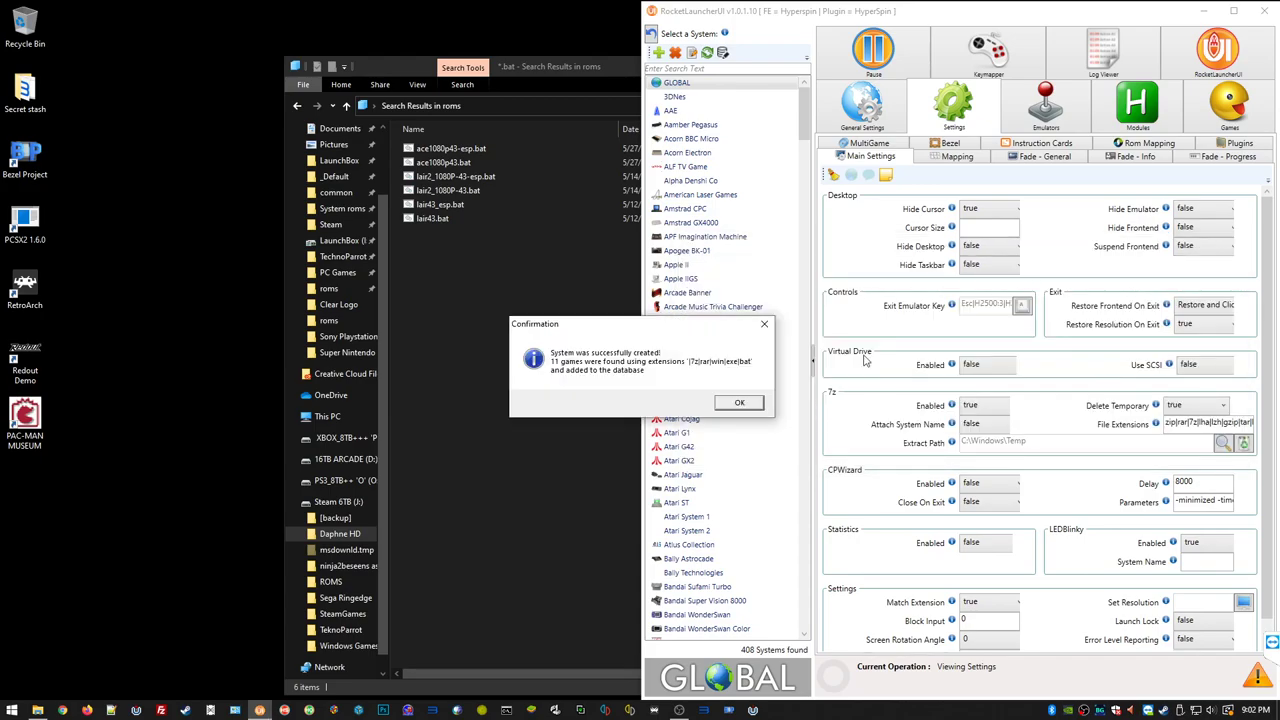
click(739, 403)
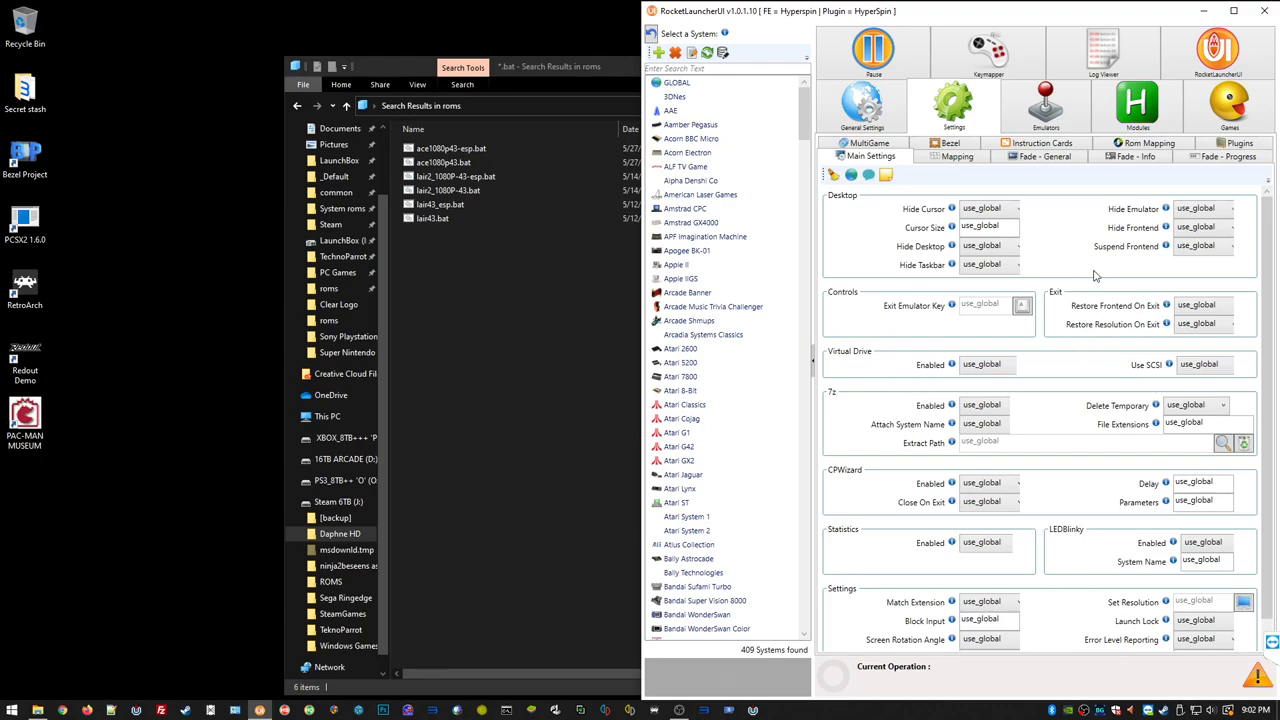
click(1234, 12)
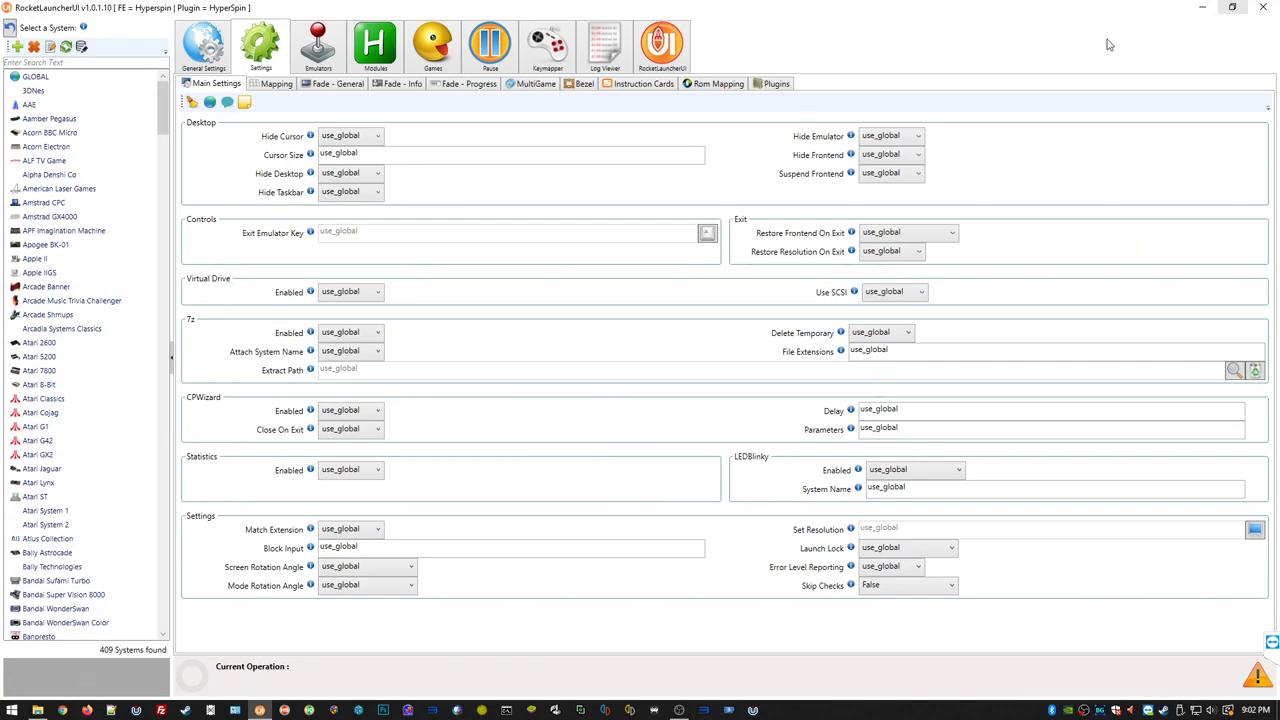
- On the Bezel tab, set Enabled to true and Fullscreen Bezel to fill
click(582, 84)
click(351, 140)
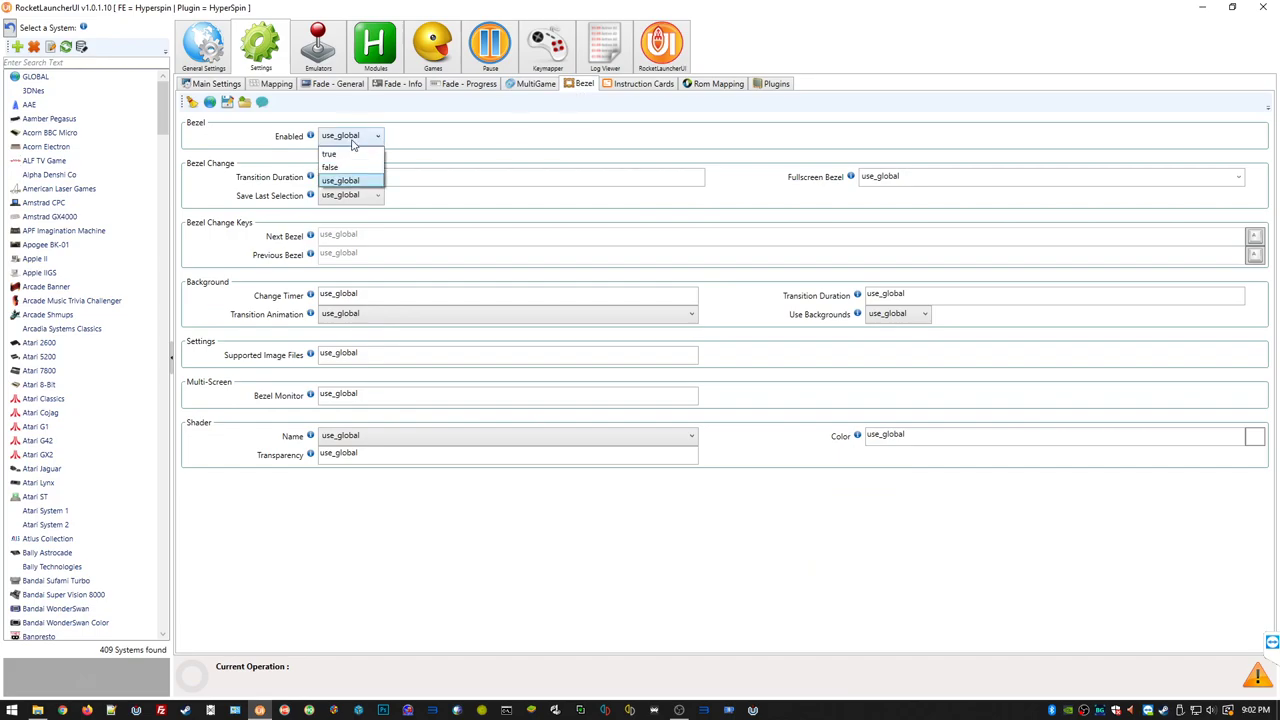
click(334, 154)
click(928, 176)
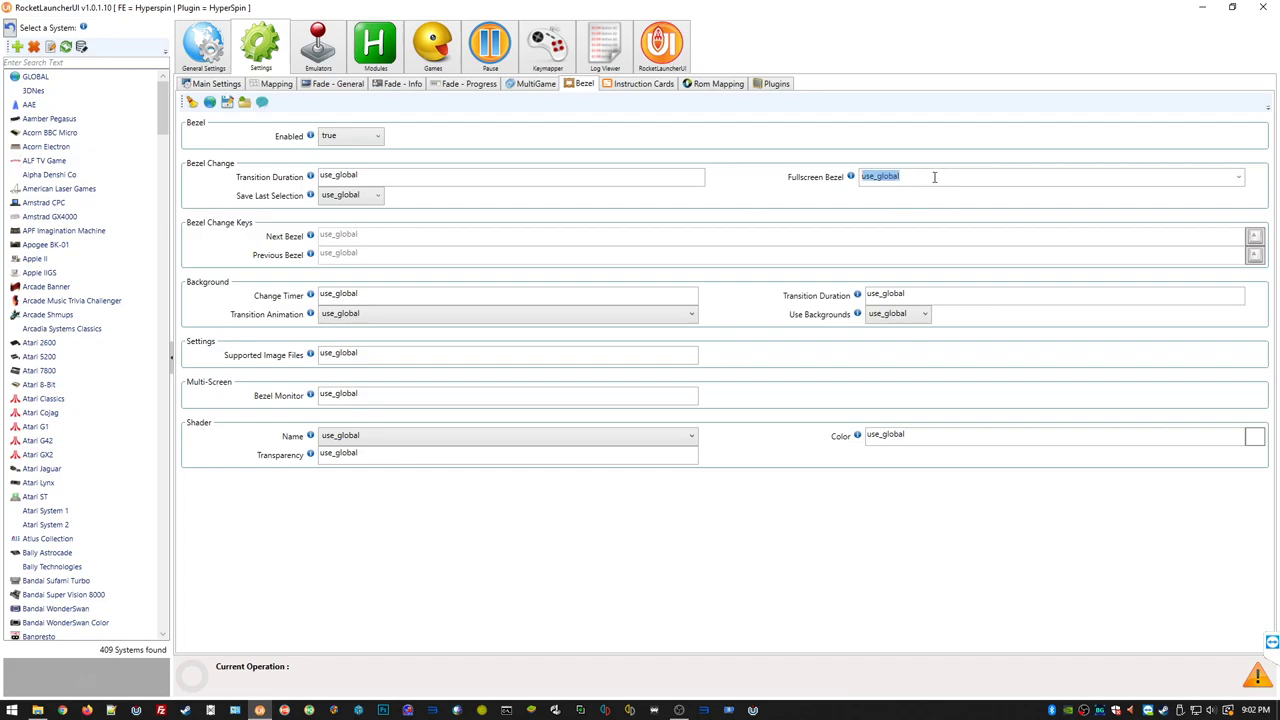
click(1238, 176)
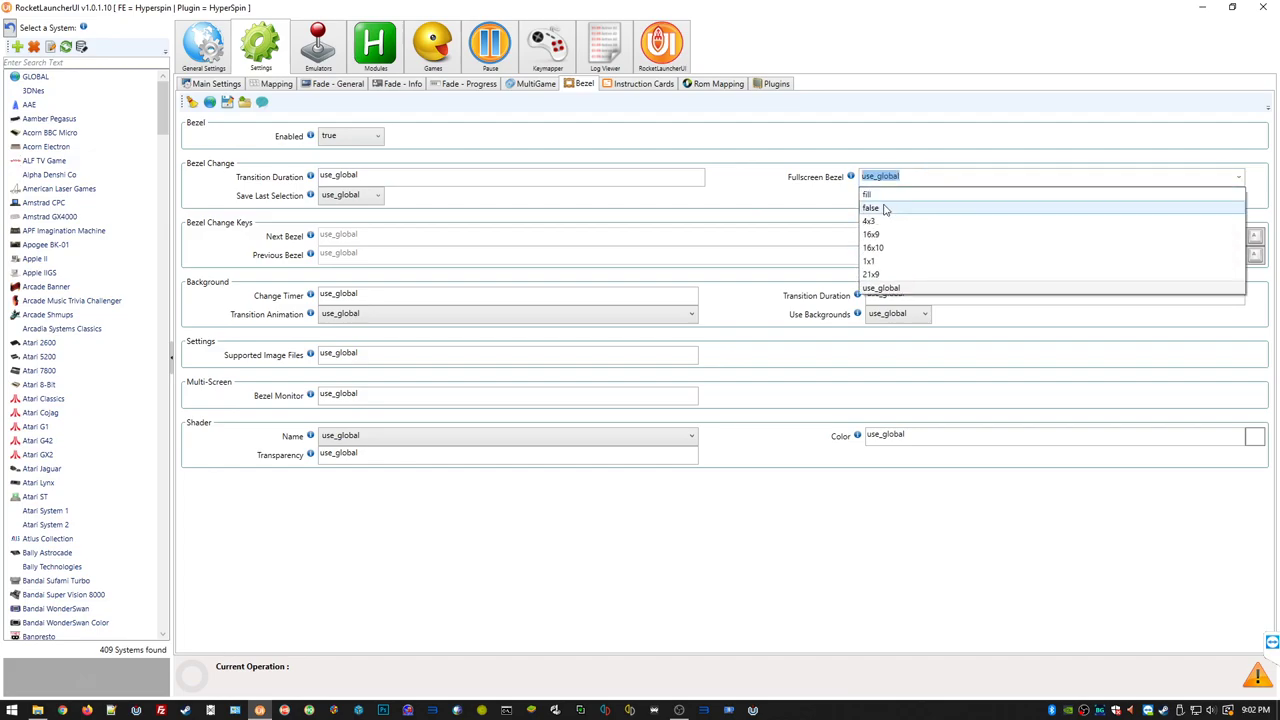
click(875, 197)
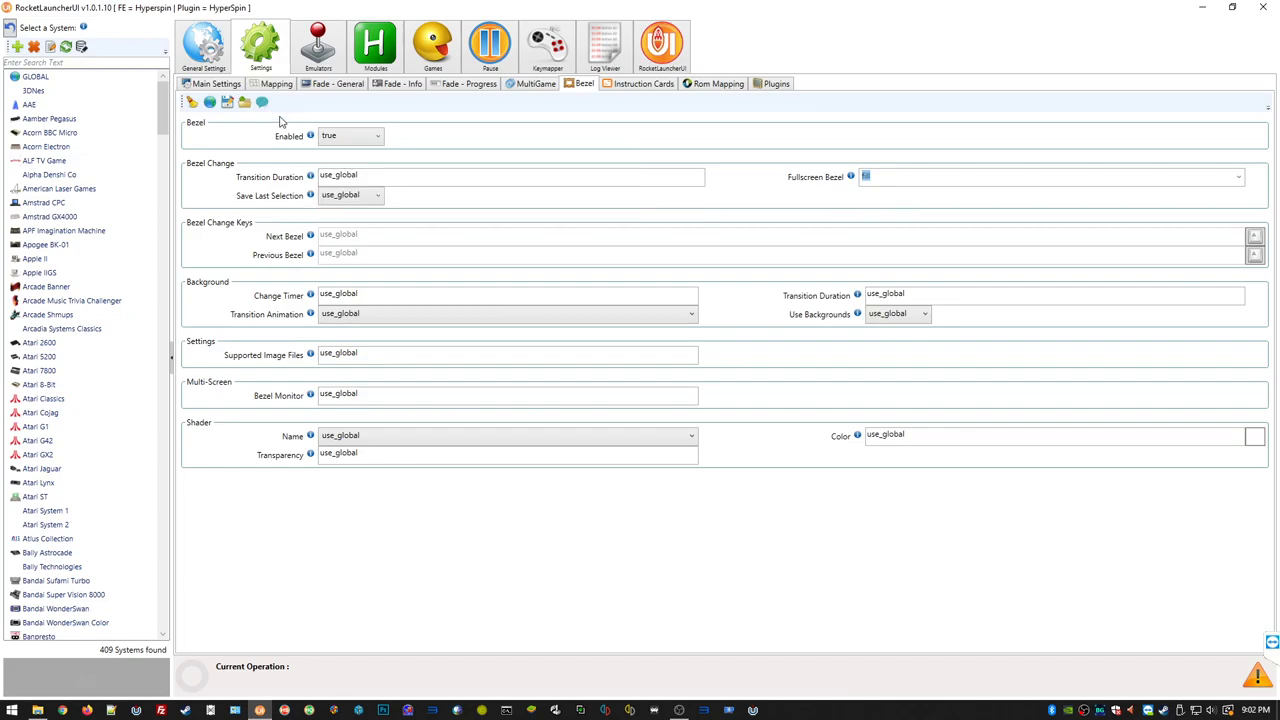
click(432, 50)
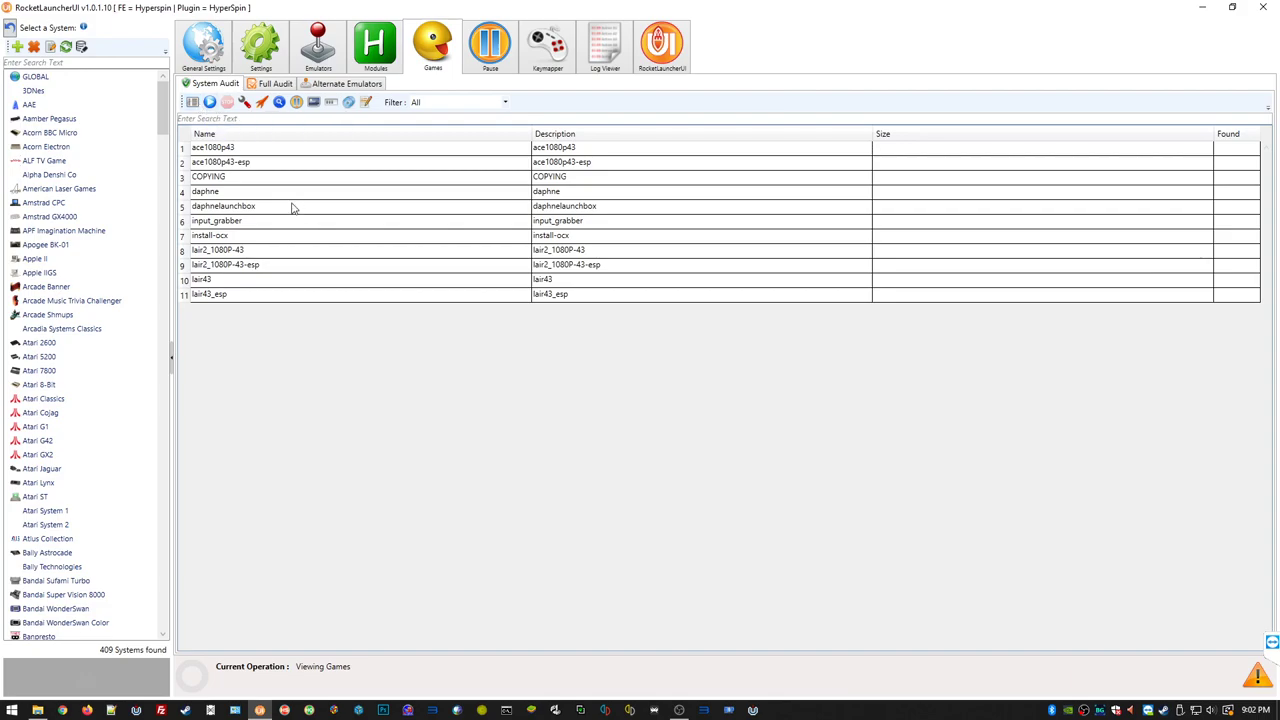
- Test-launch lair43, then check Modules for Daphne HD.ahk and PCLauncher Updated.ahk
click(220, 222)
right_click(222, 224)
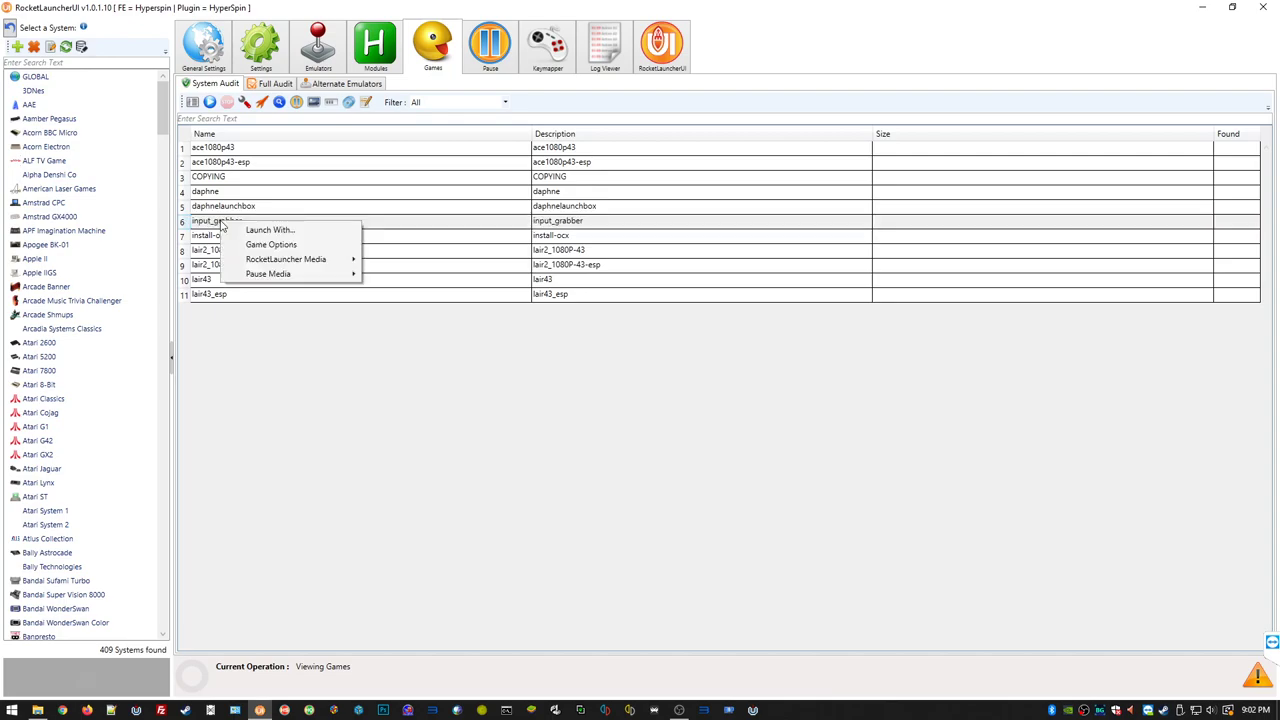
click(213, 226)
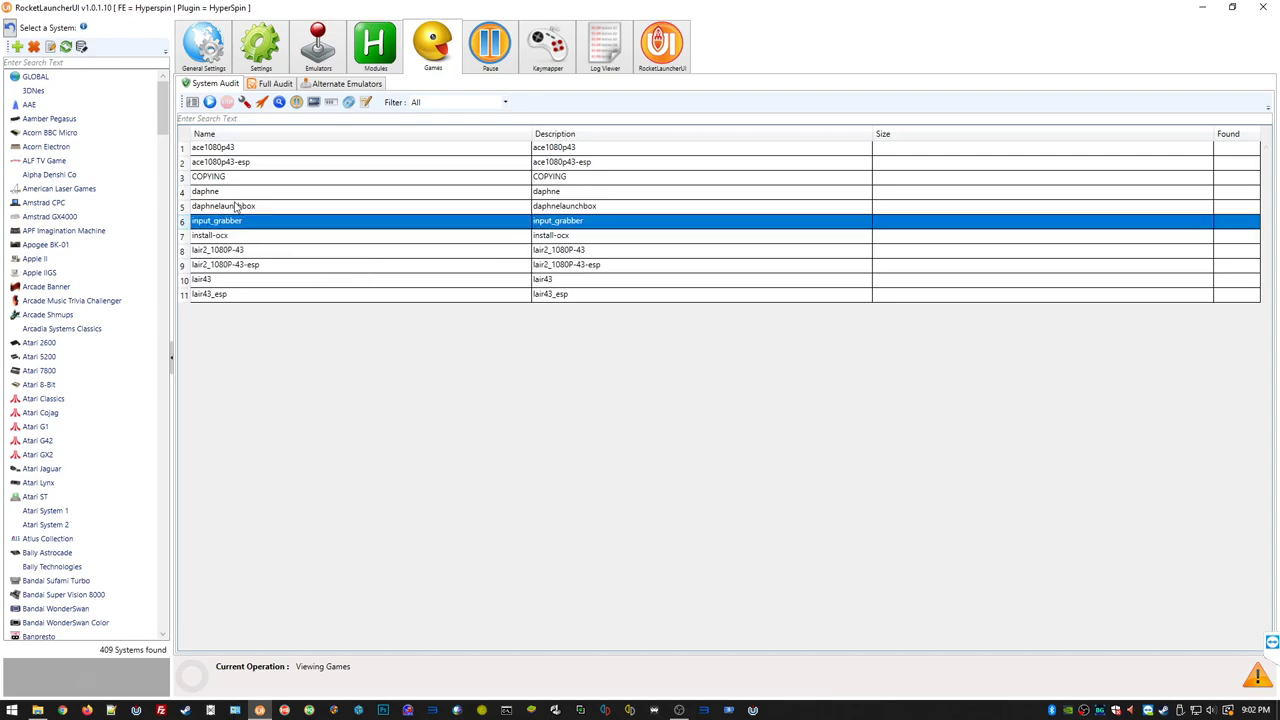
click(225, 281)
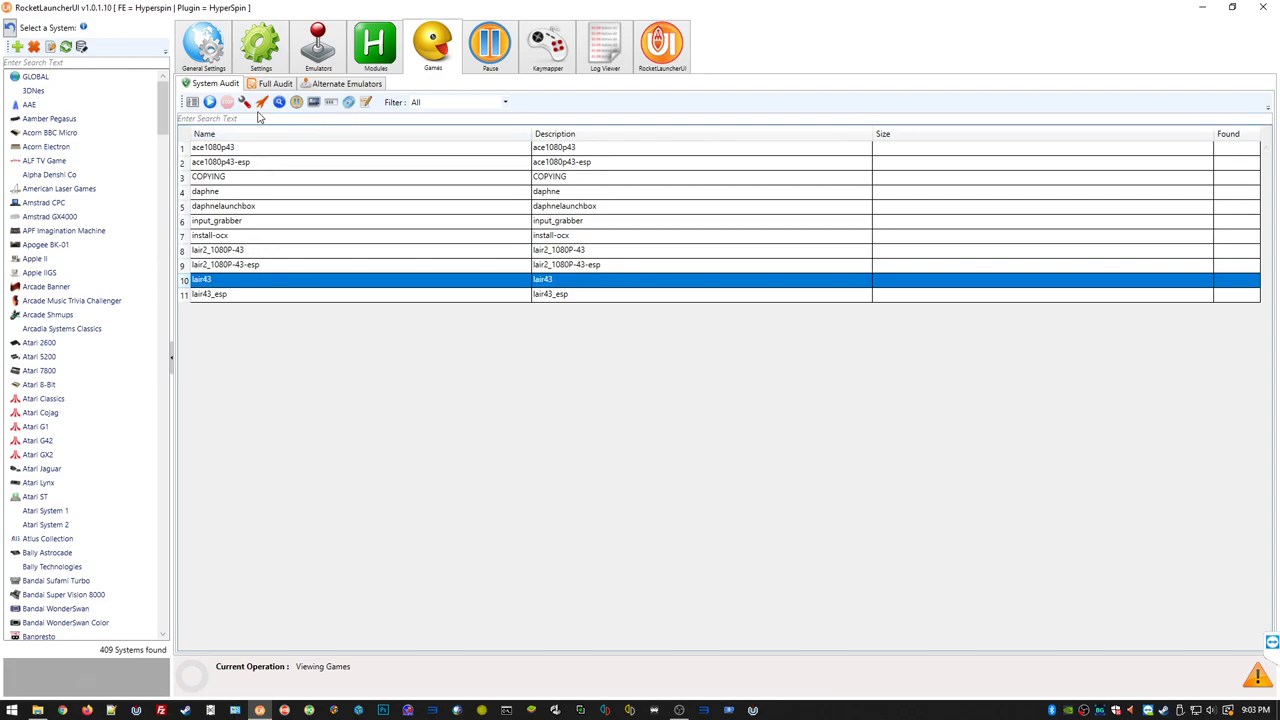
click(297, 102)
click(363, 50)
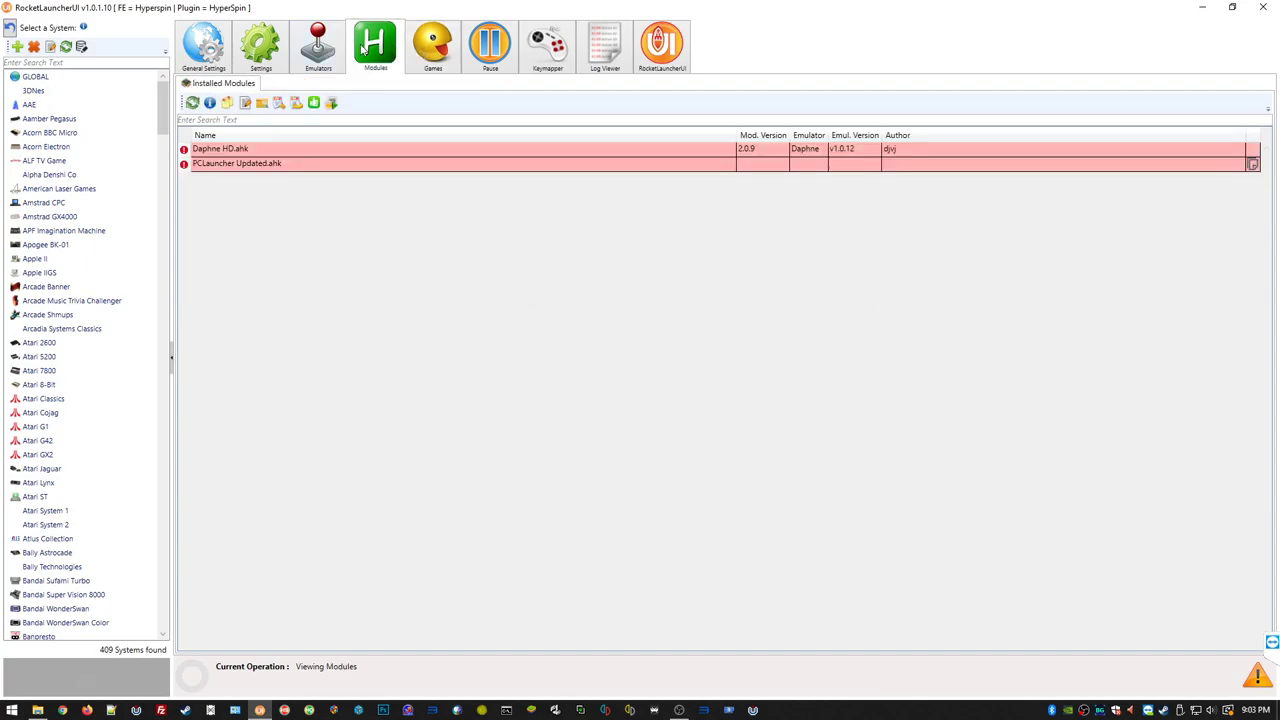
- Add lair43 under Rom Settings in PCLauncher Updated.ahk's system-specific settings
click(272, 166)
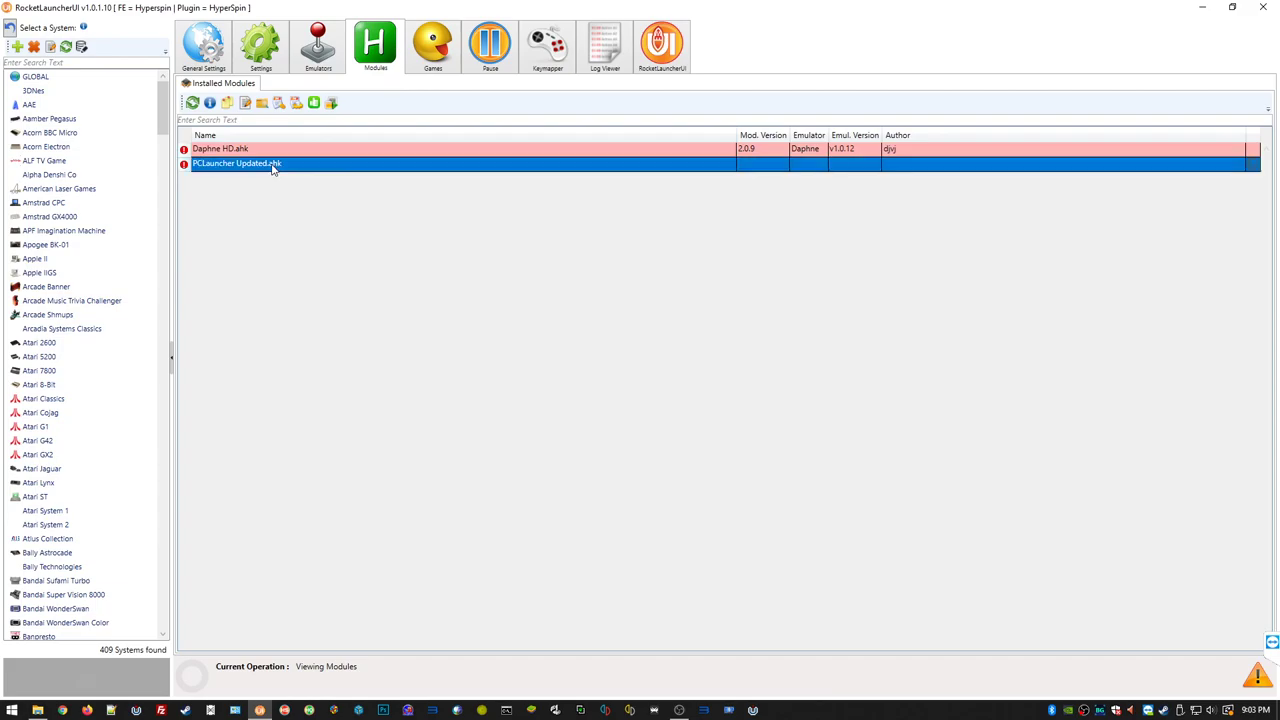
click(297, 105)
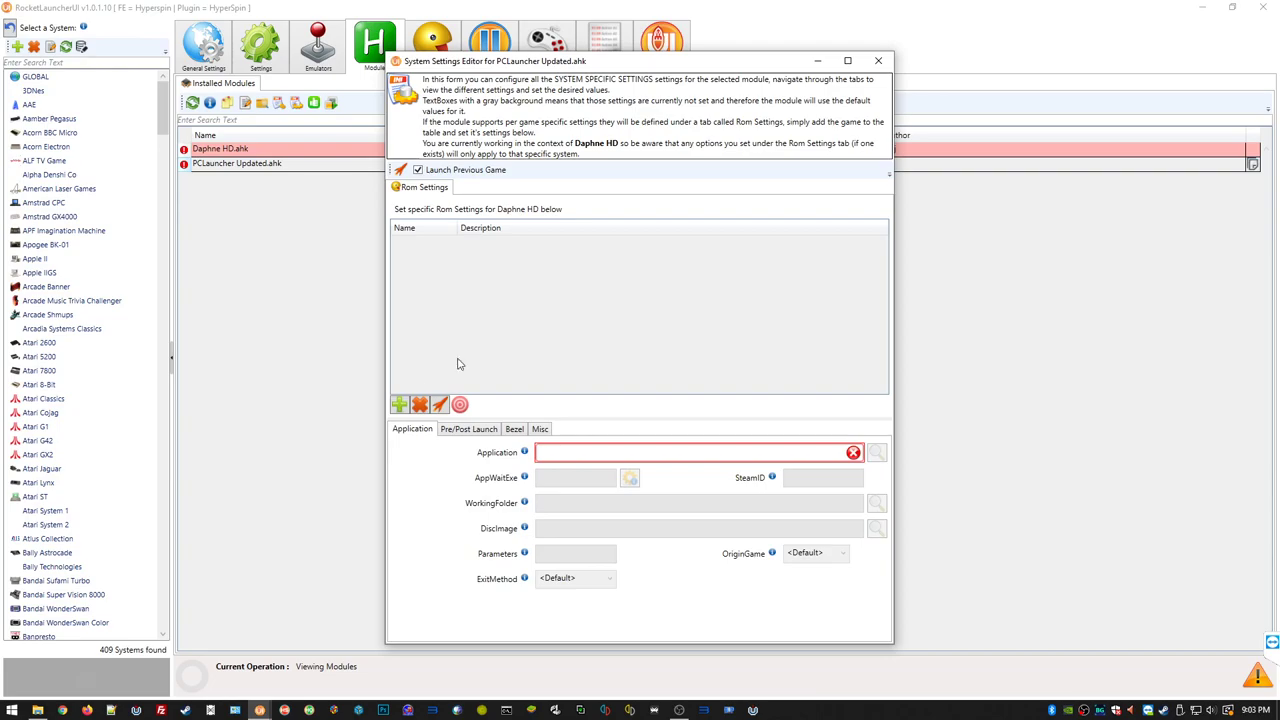
click(399, 405)
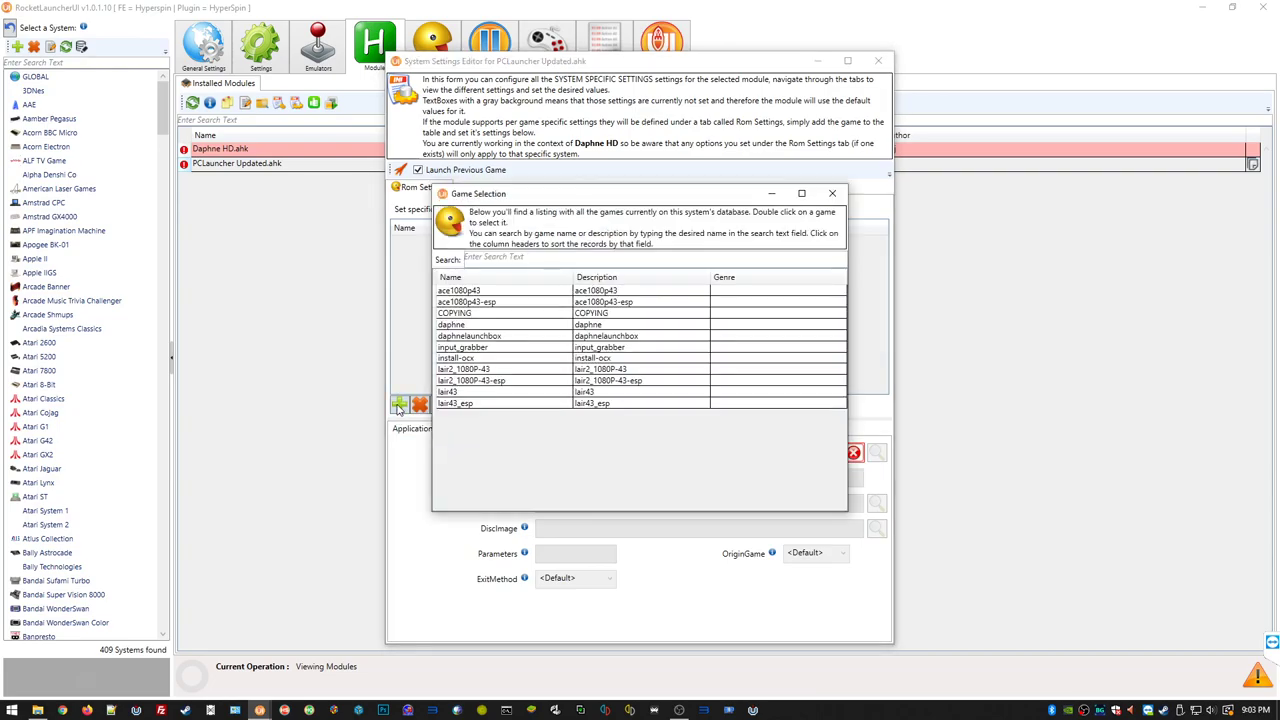
click(452, 392)
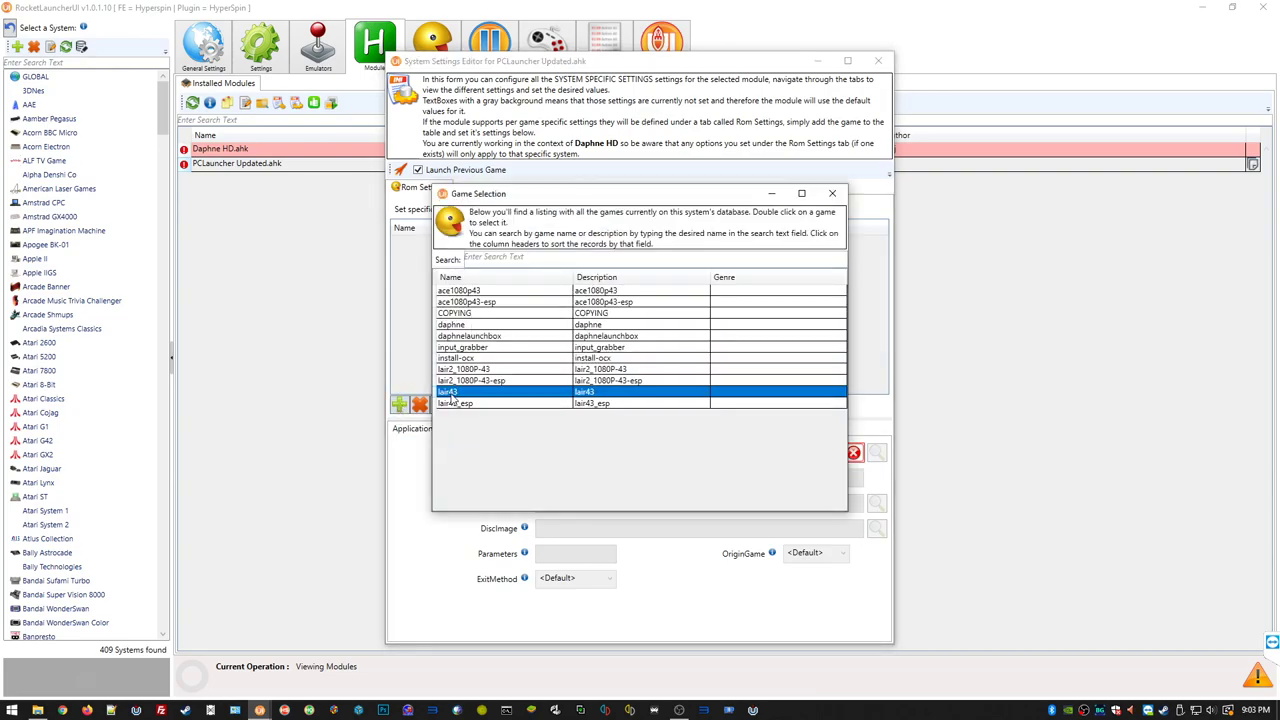
double_click(470, 393)
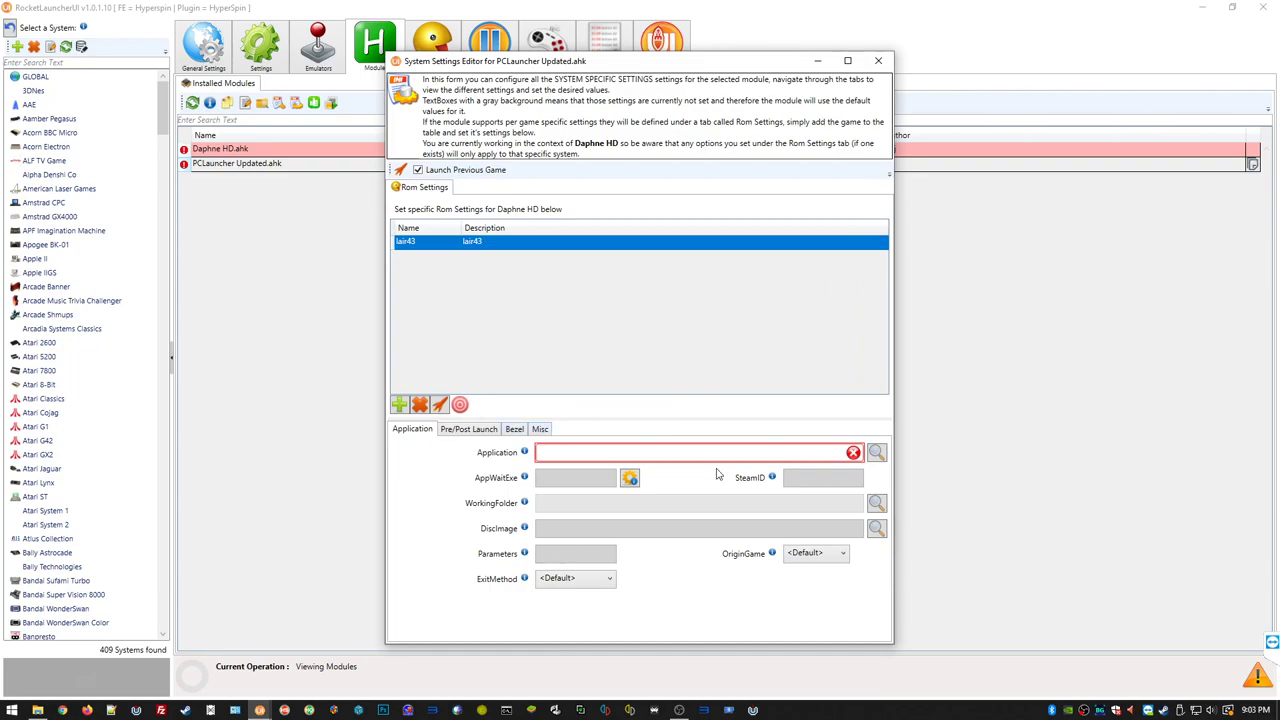
click(876, 456)
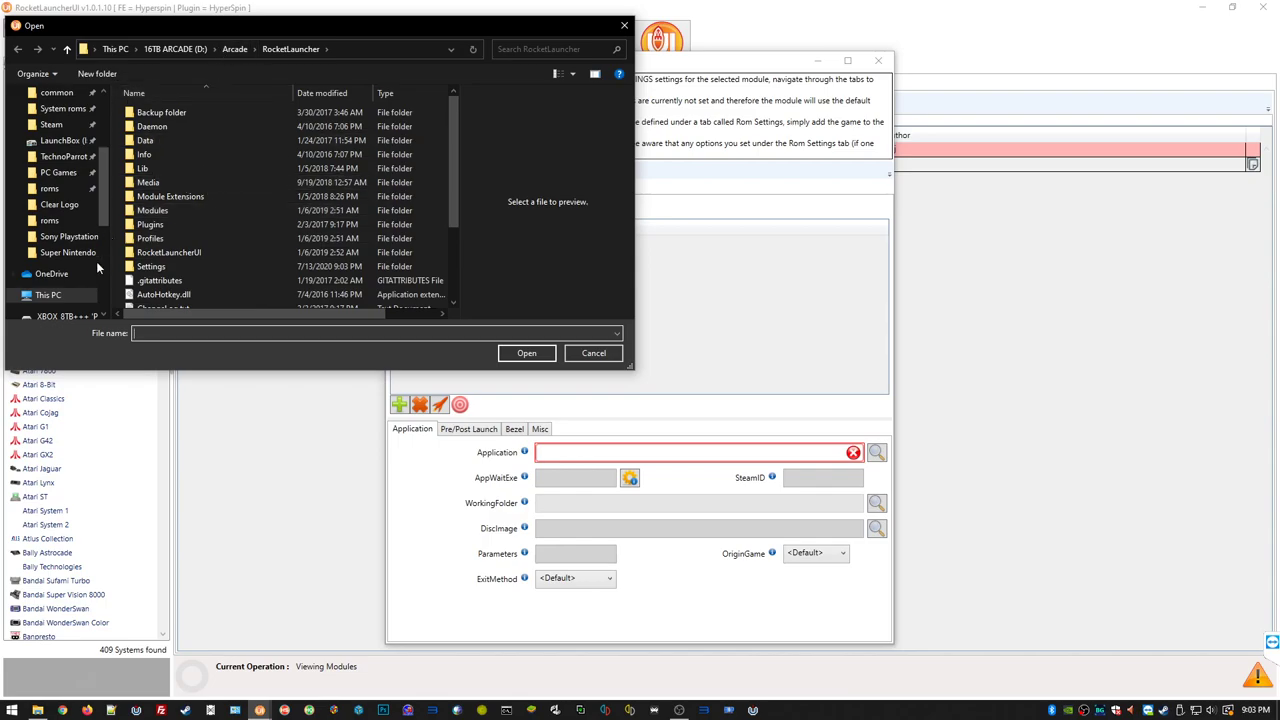
- Set lair43's Application to J:\Daphne HD\roms\daphne.exe
scroll(90, 255, down, 6)
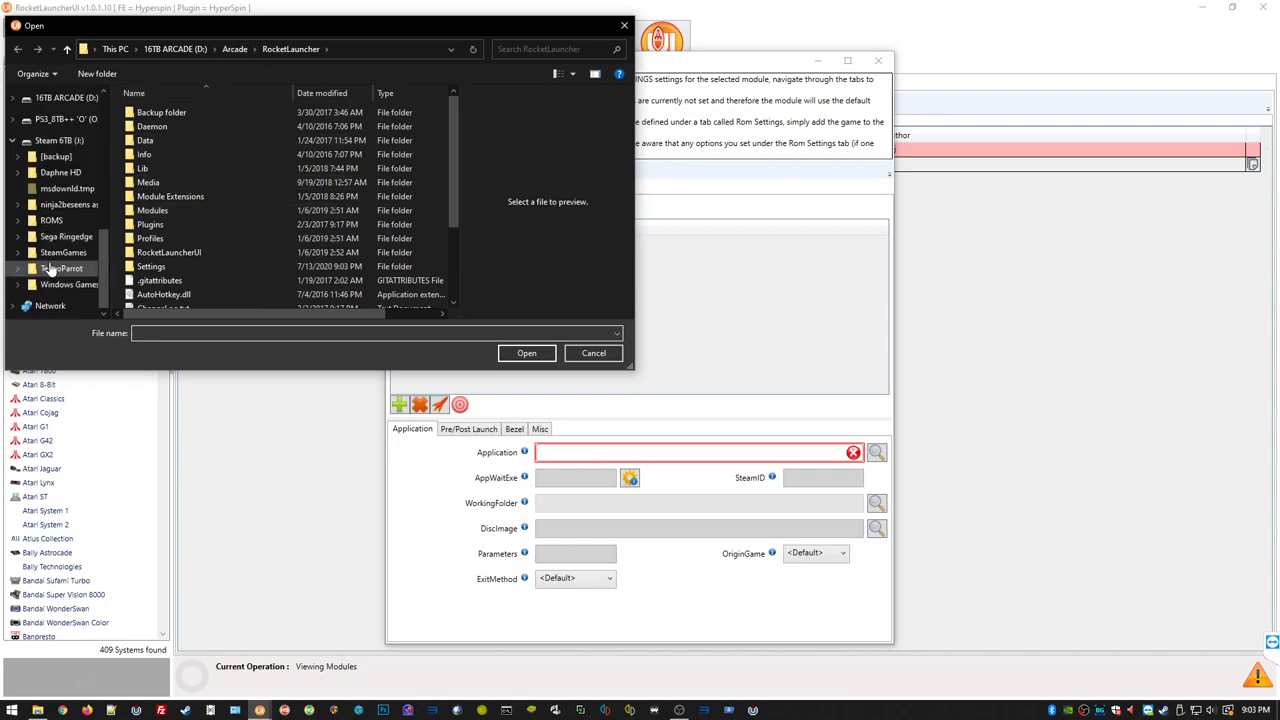
click(60, 172)
click(146, 142)
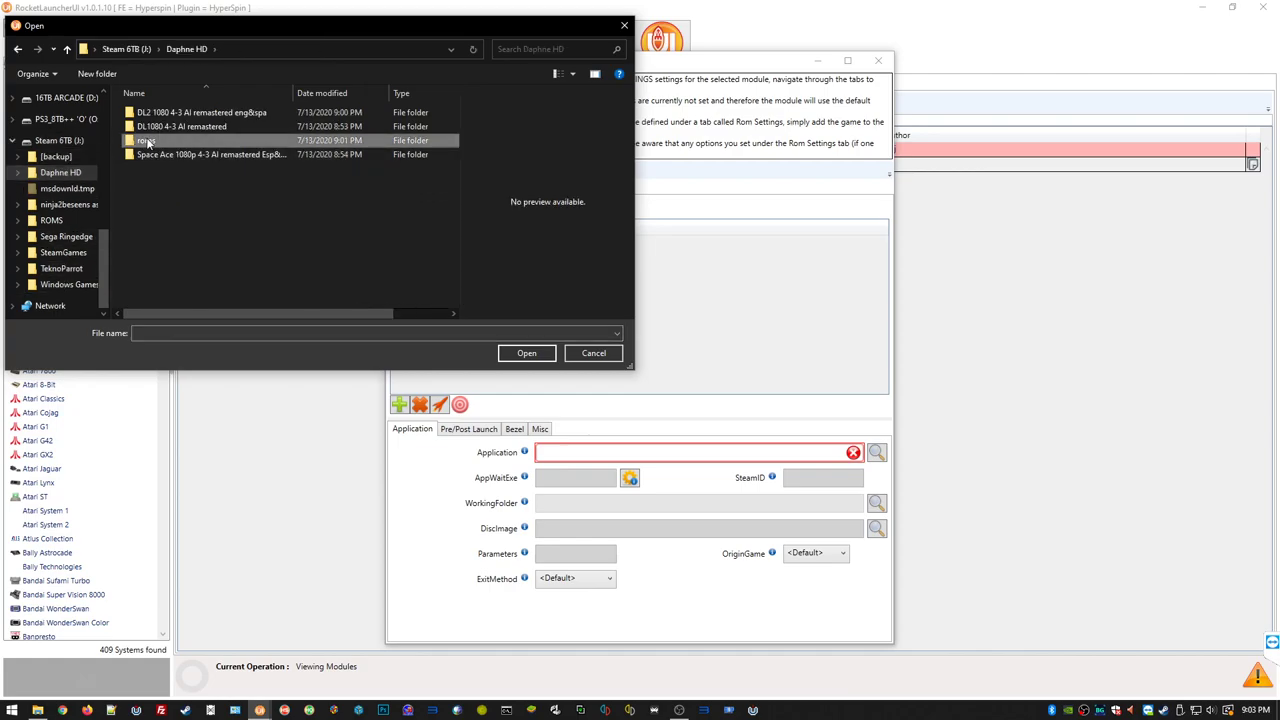
double_click(146, 142)
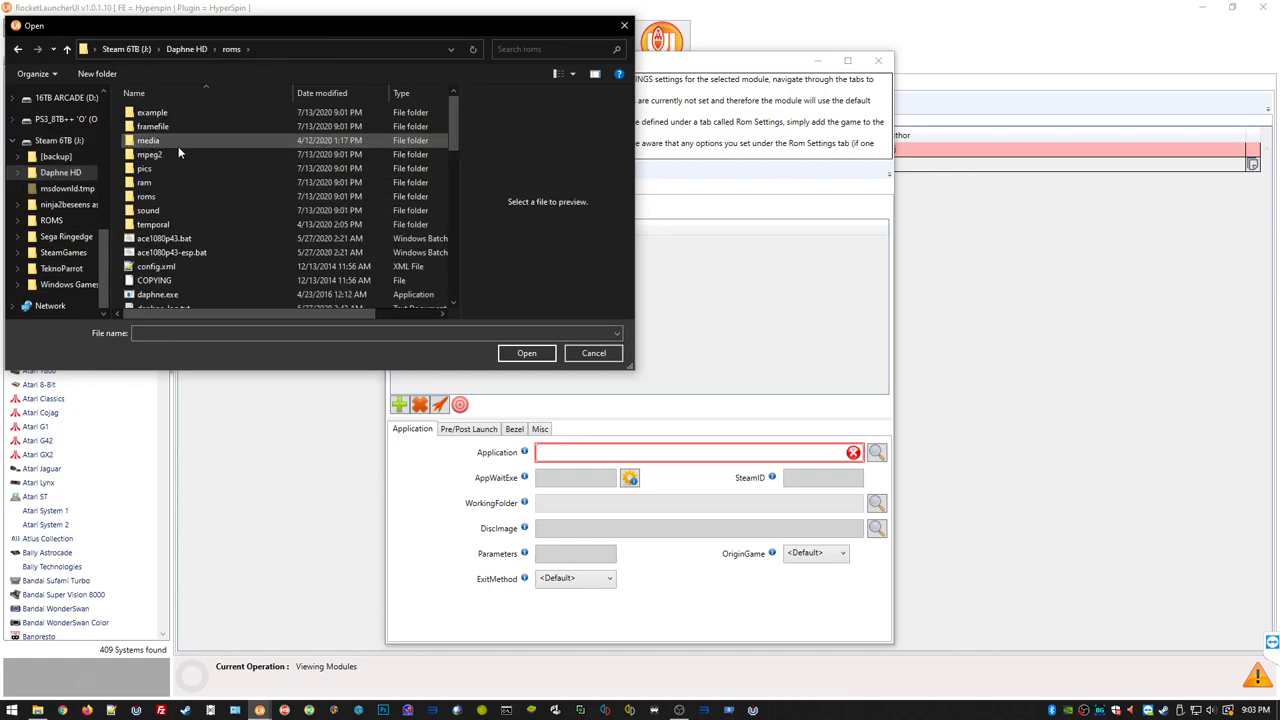
double_click(157, 294)
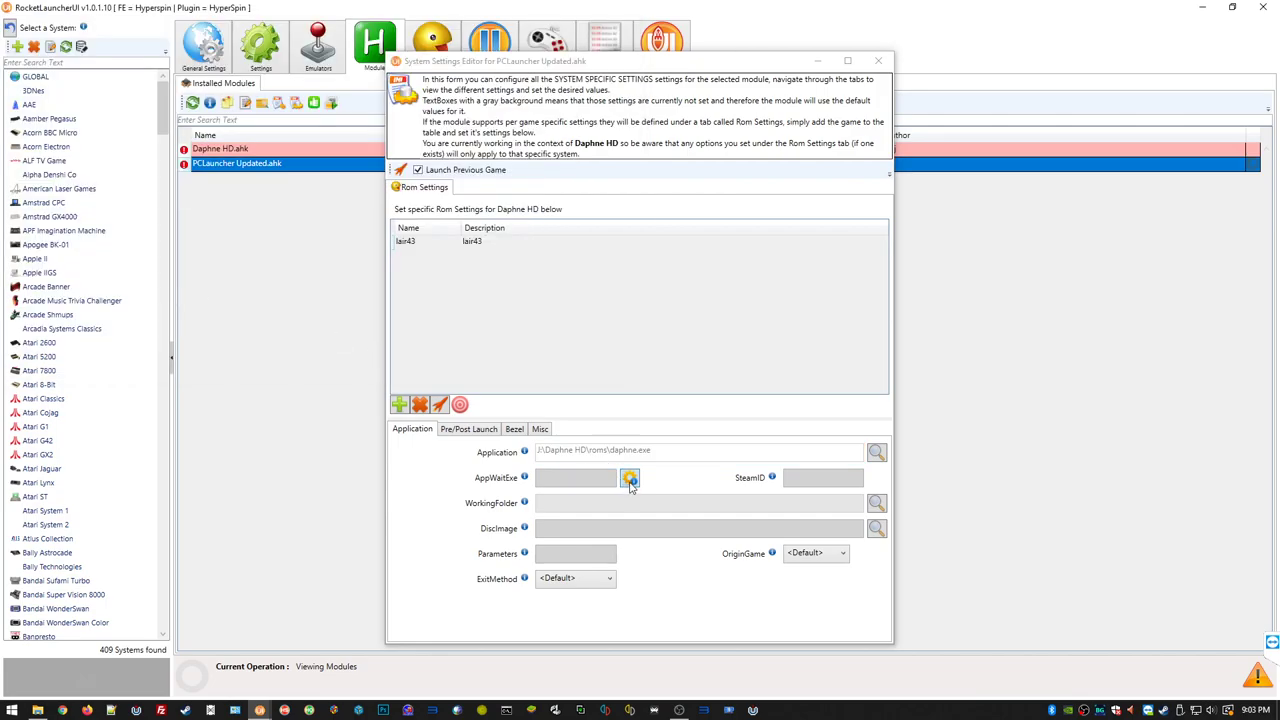
click(630, 480)
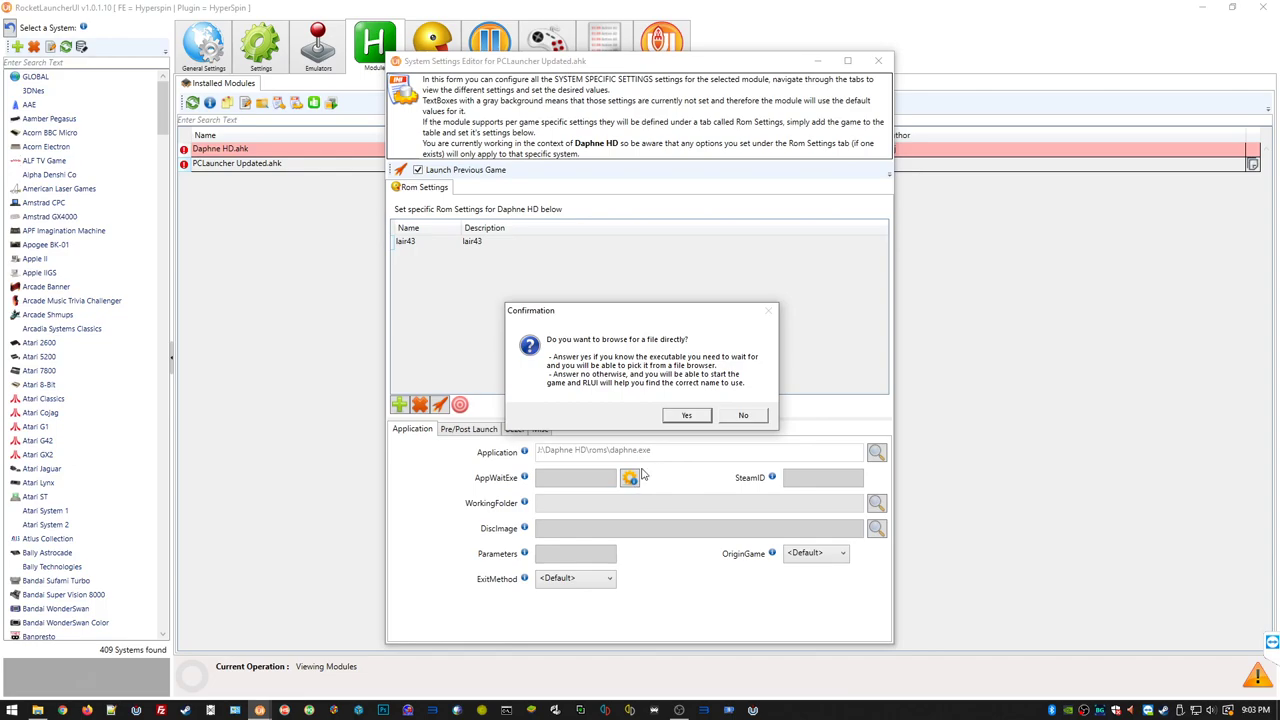
- Set lair43's AppWaitExe to J:\Daphne HD\roms\daphne.exe and close the System Settings Editor
click(686, 418)
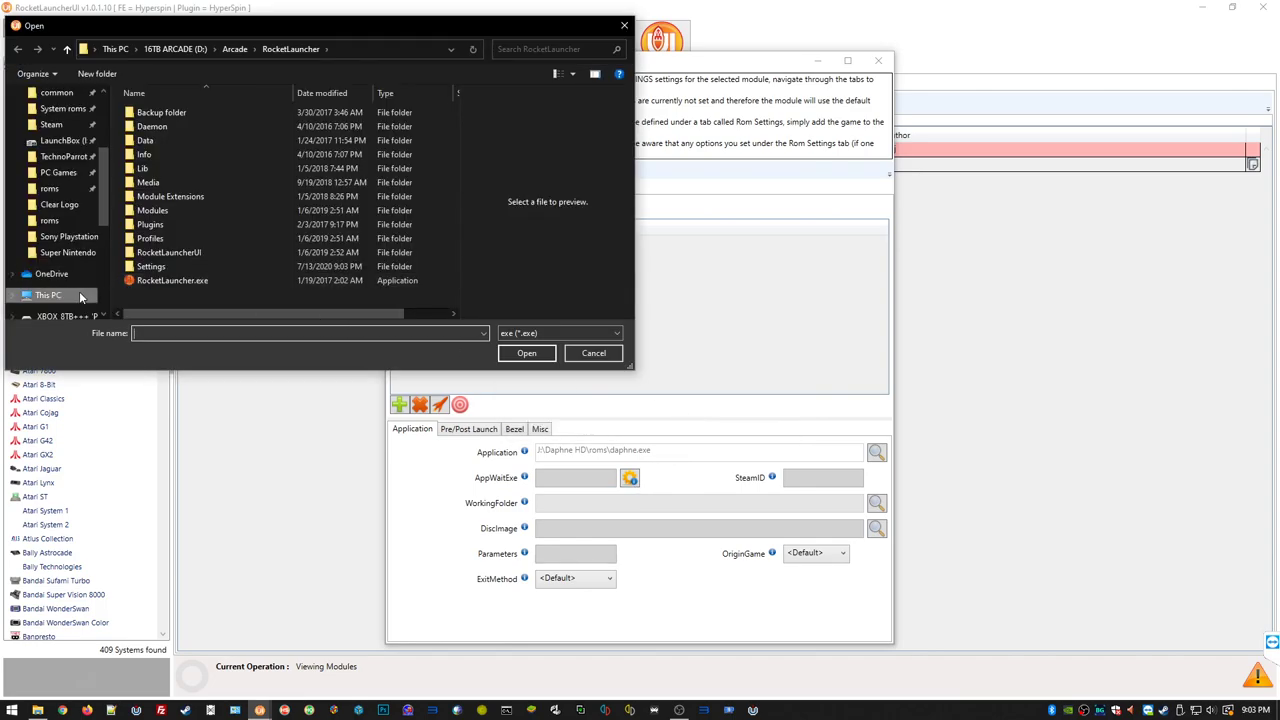
click(47, 295)
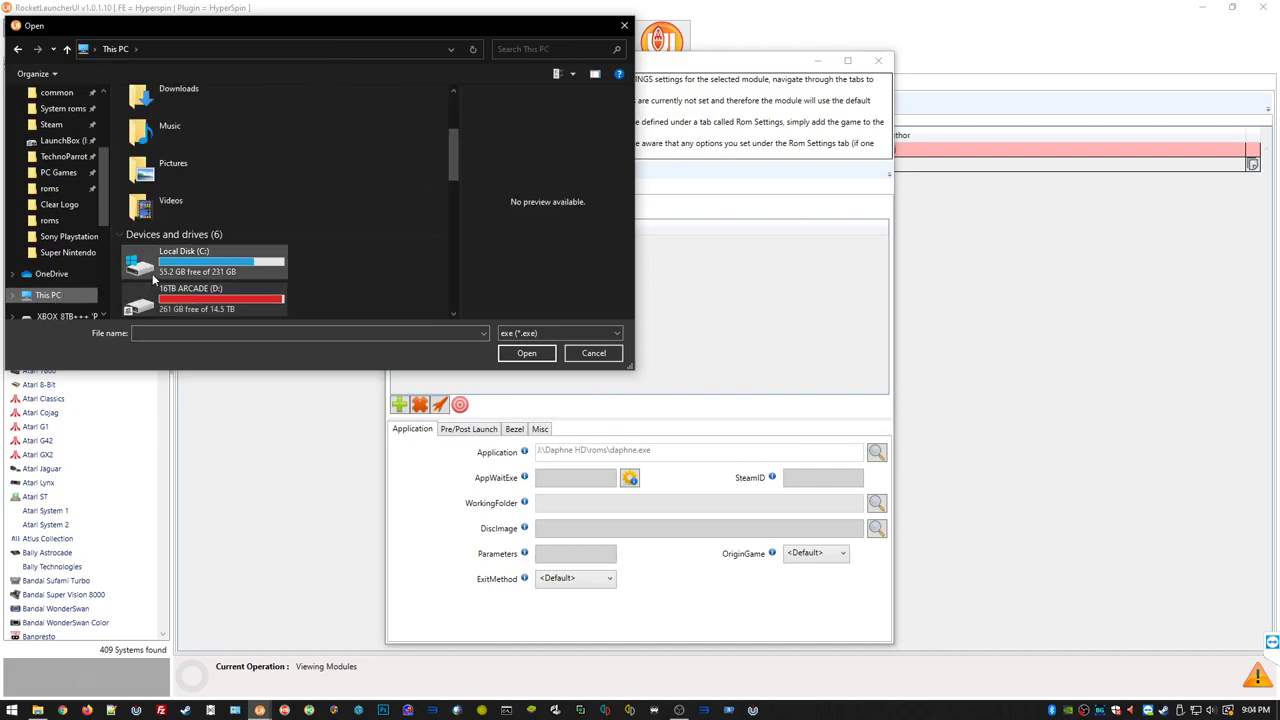
scroll(337, 264, down, 3)
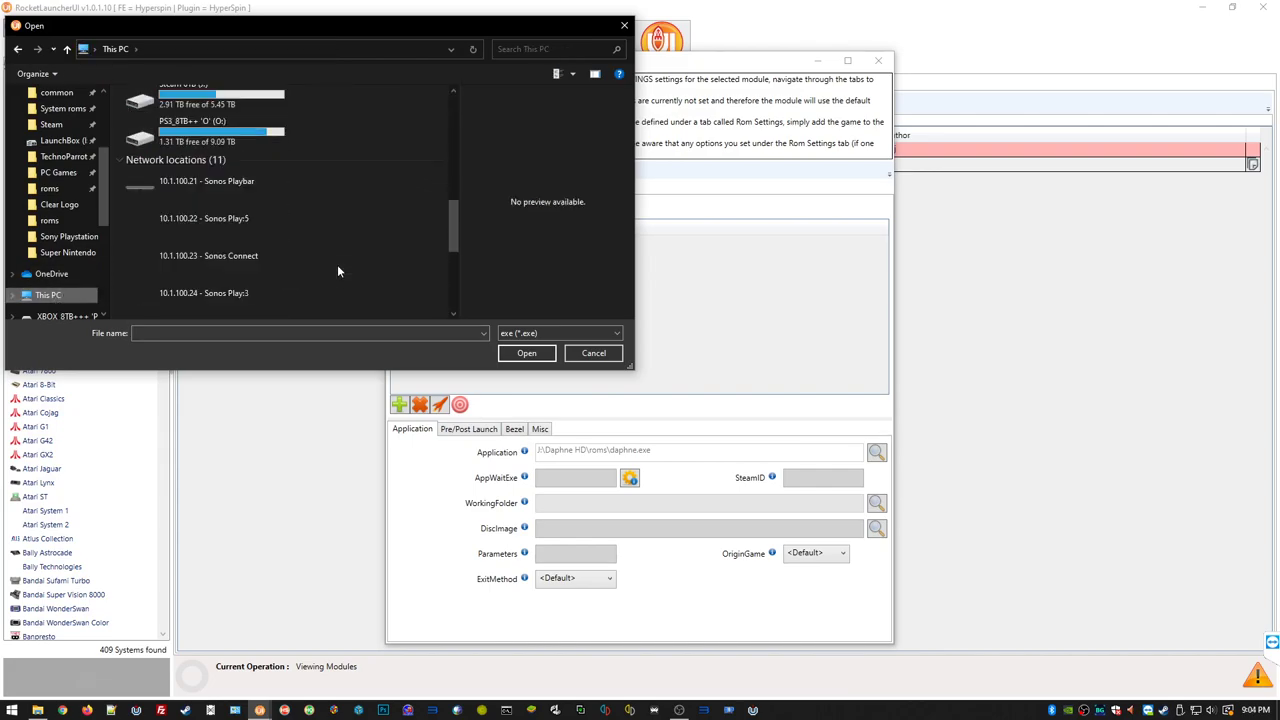
click(211, 140)
scroll(220, 150, up, 1)
double_click(236, 165)
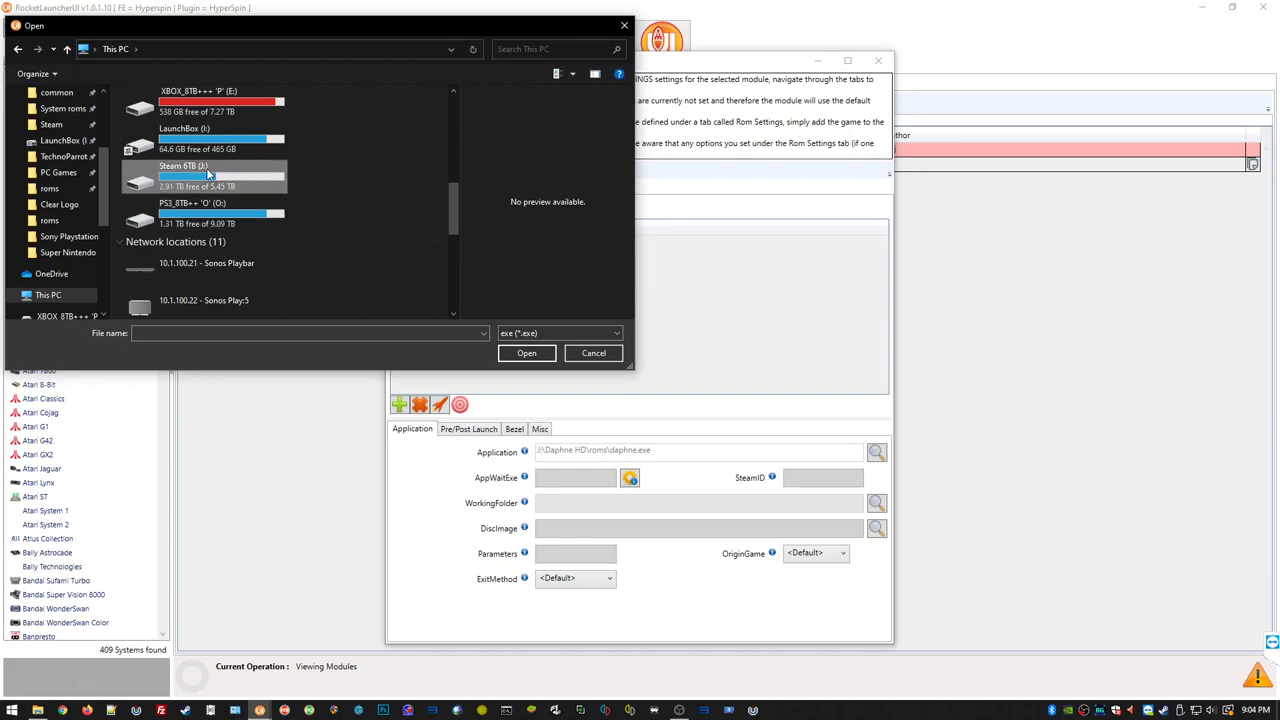
click(163, 128)
double_click(160, 128)
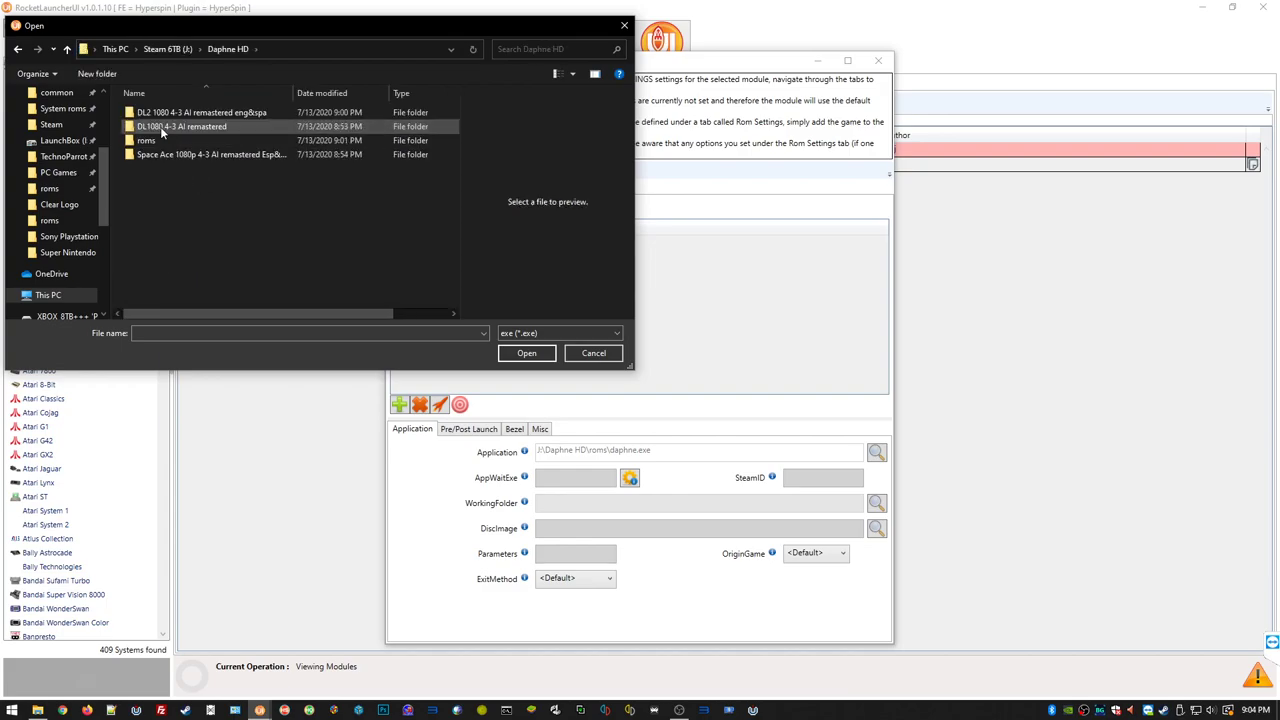
double_click(150, 141)
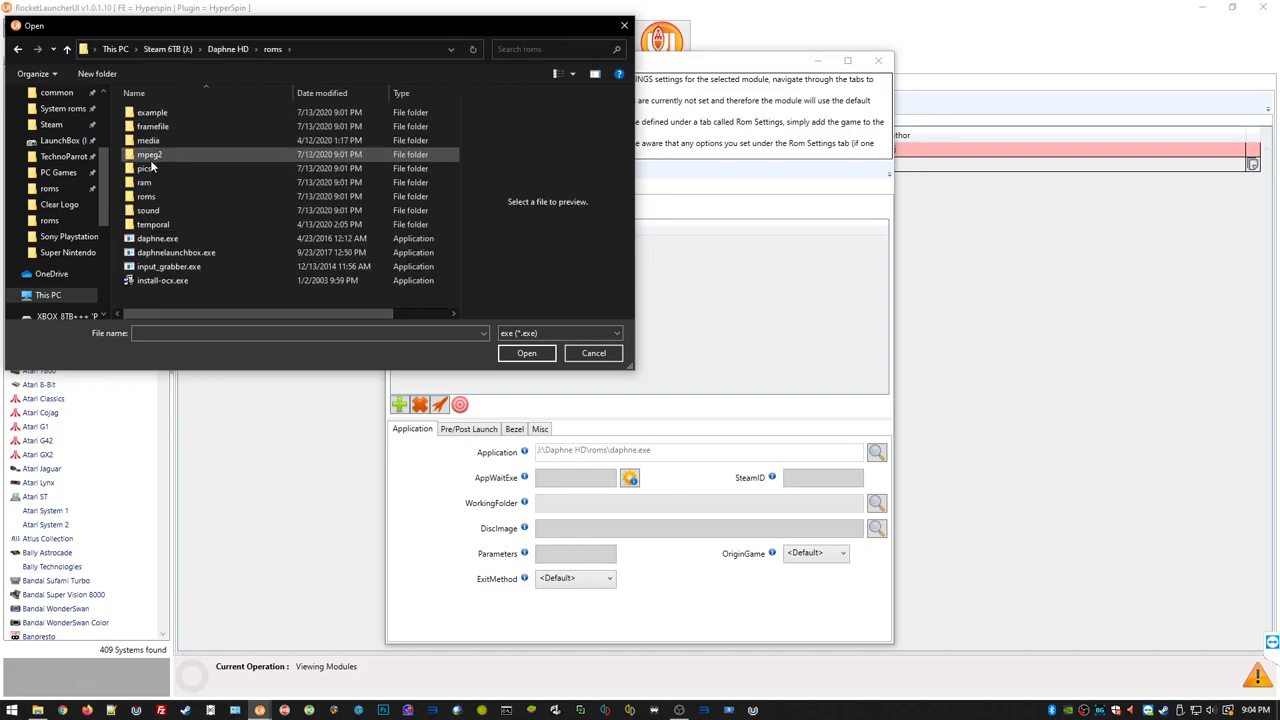
click(146, 240)
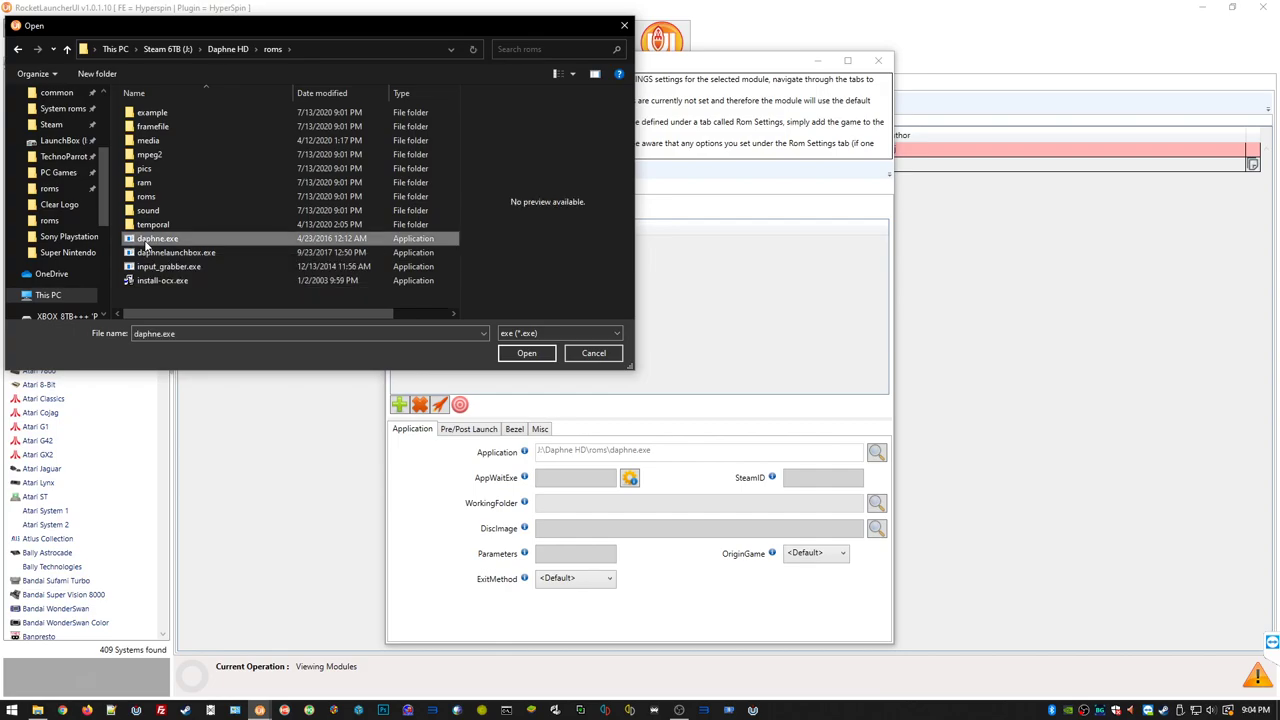
click(526, 353)
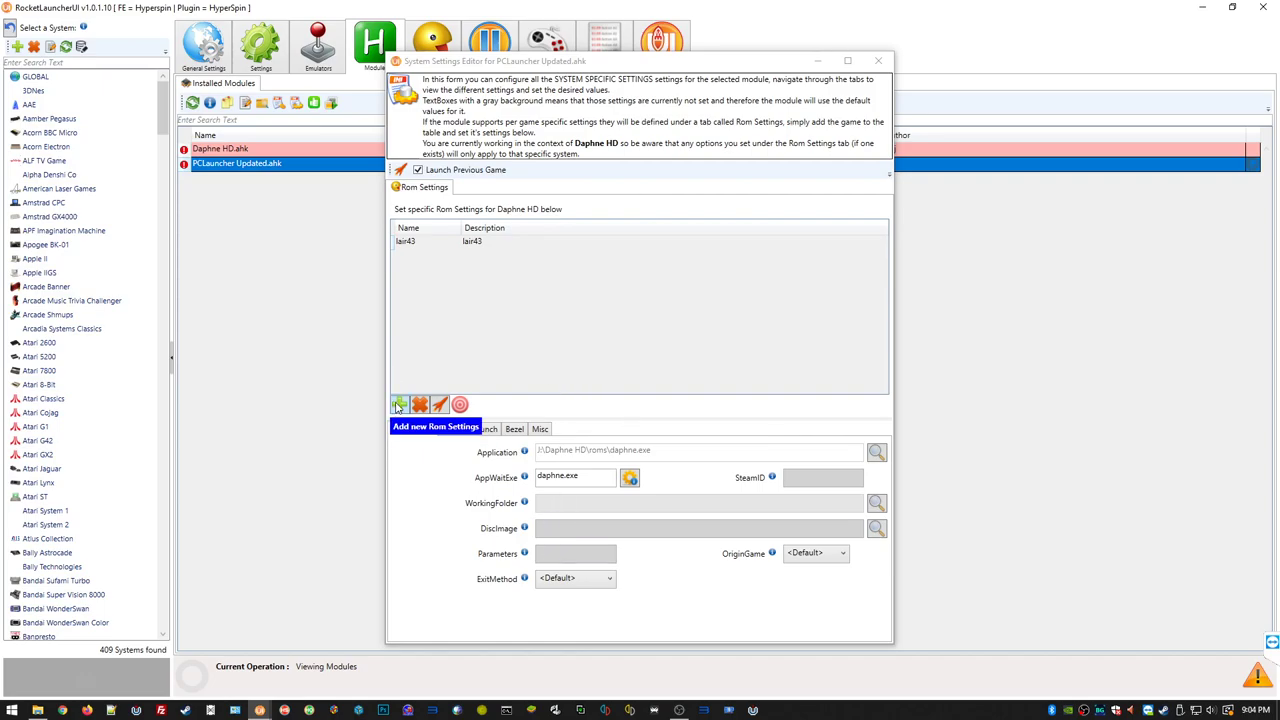
click(879, 62)
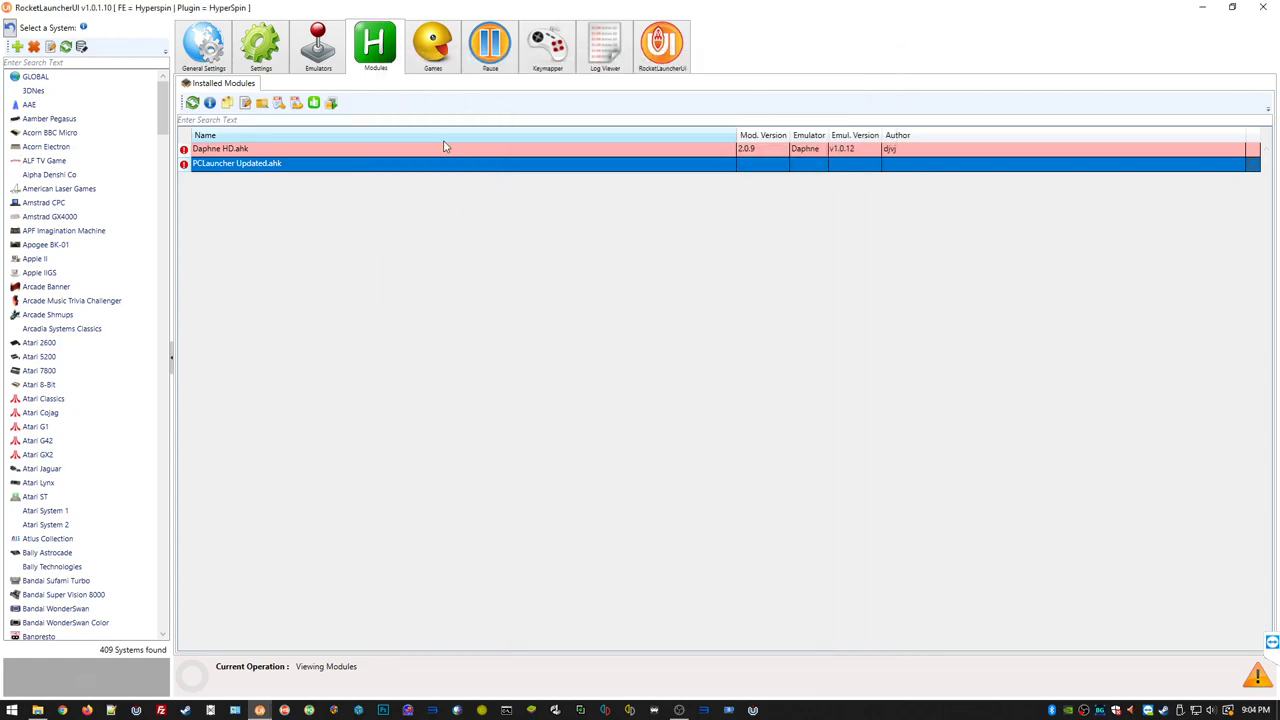
- Browse to D:\Arcade\RocketLauncher\Media\Bezels and inspect the existing Daphne bezel folder
click(37, 710)
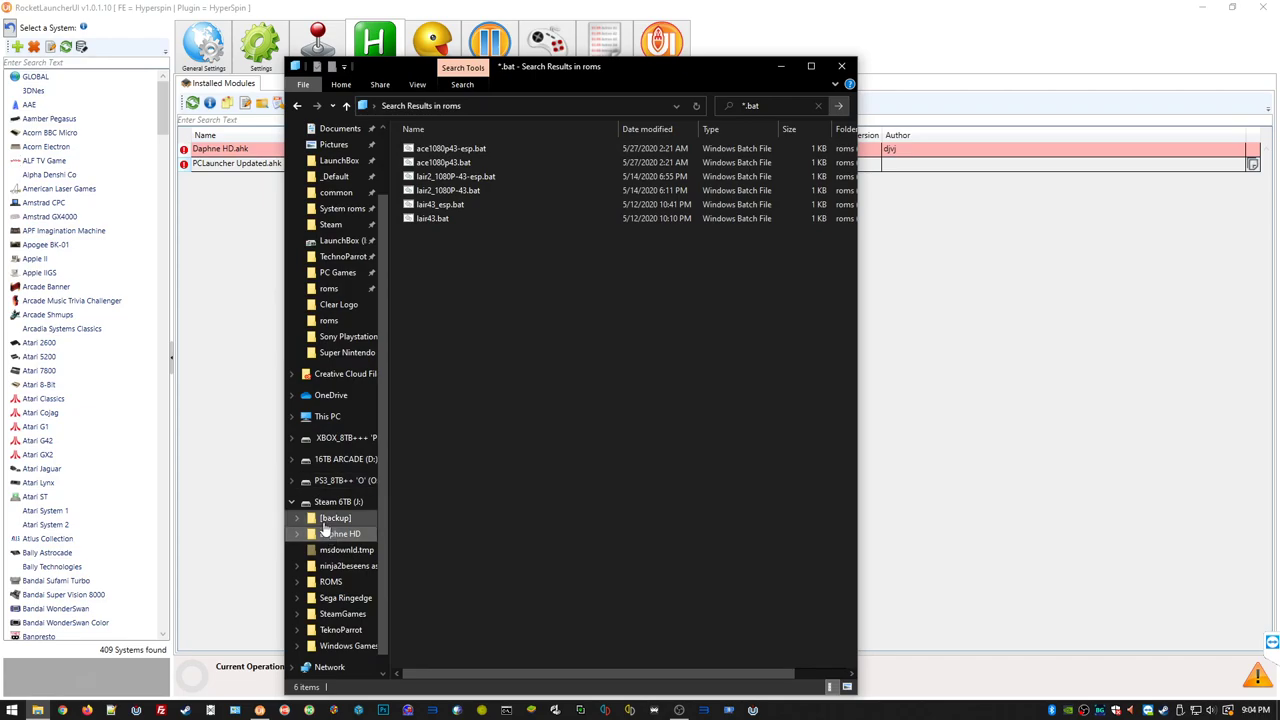
click(341, 463)
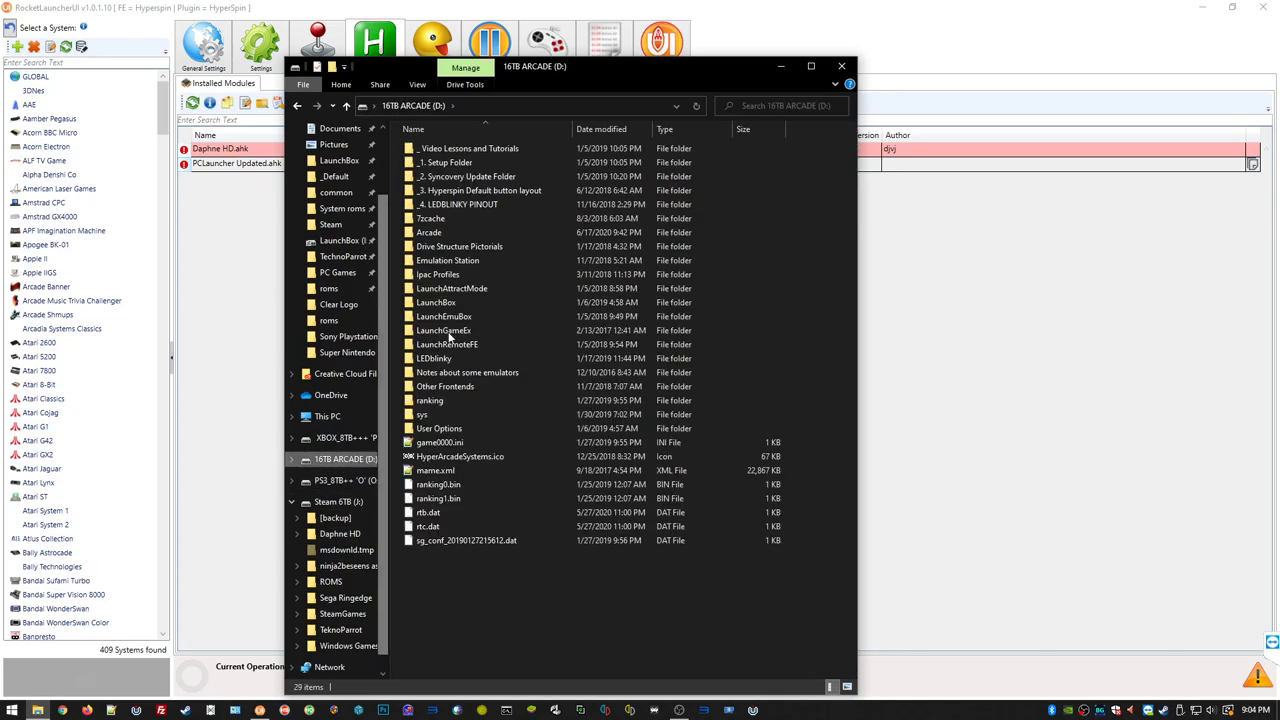
double_click(436, 233)
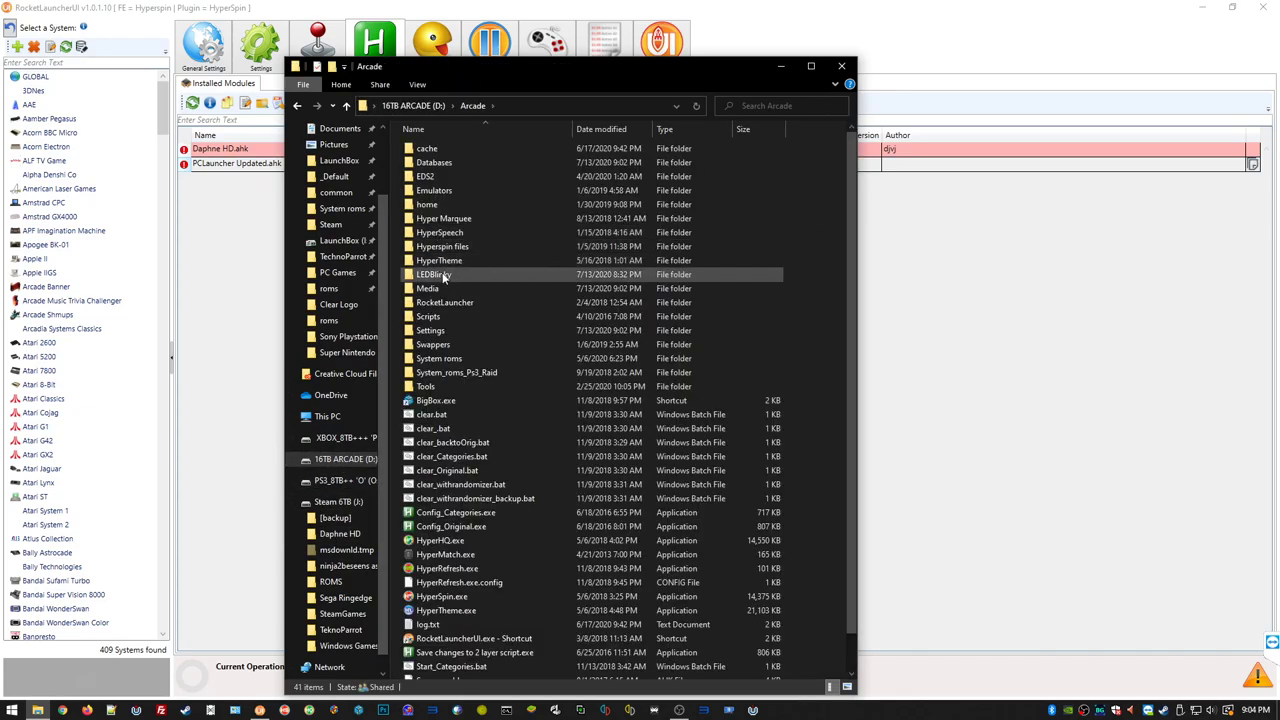
double_click(440, 302)
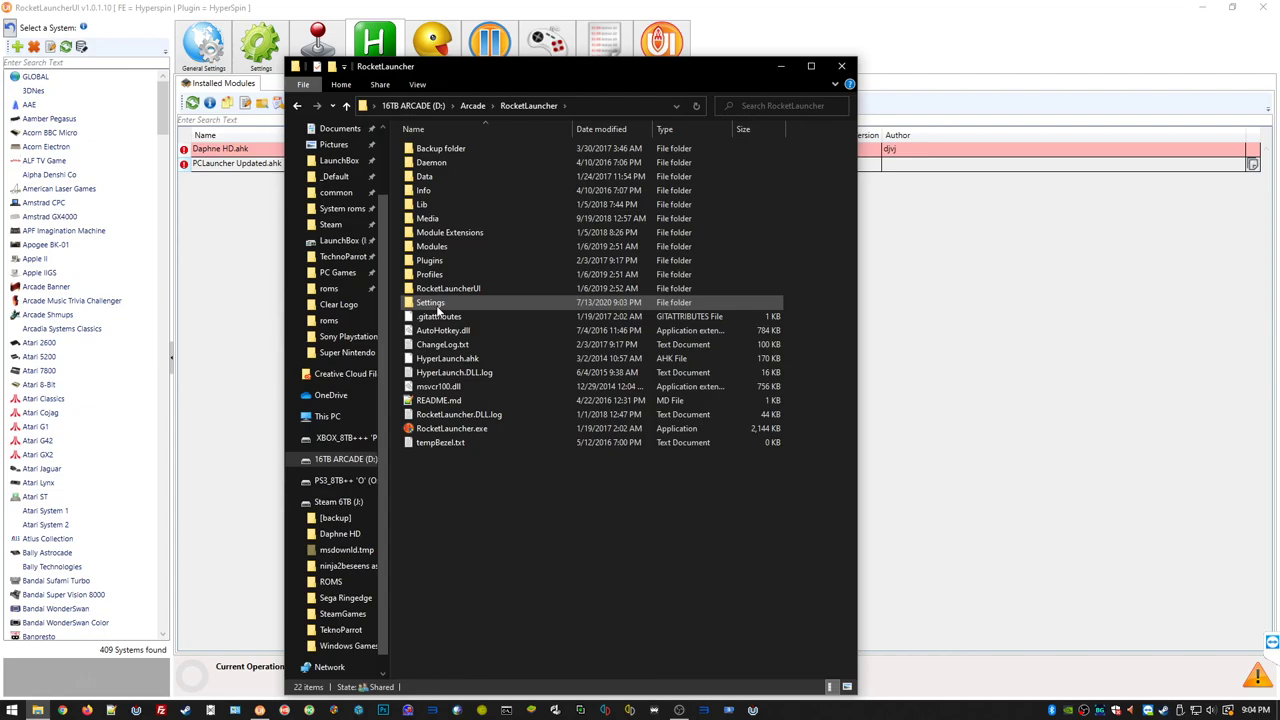
double_click(428, 219)
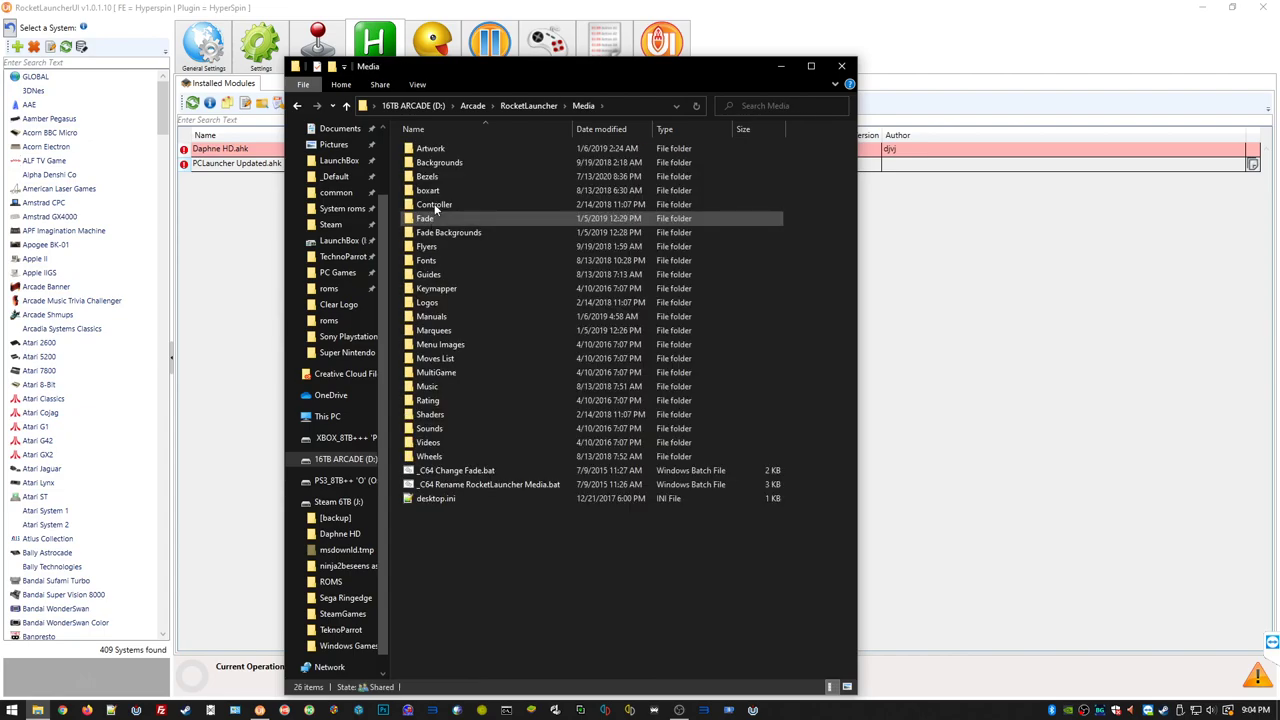
double_click(433, 178)
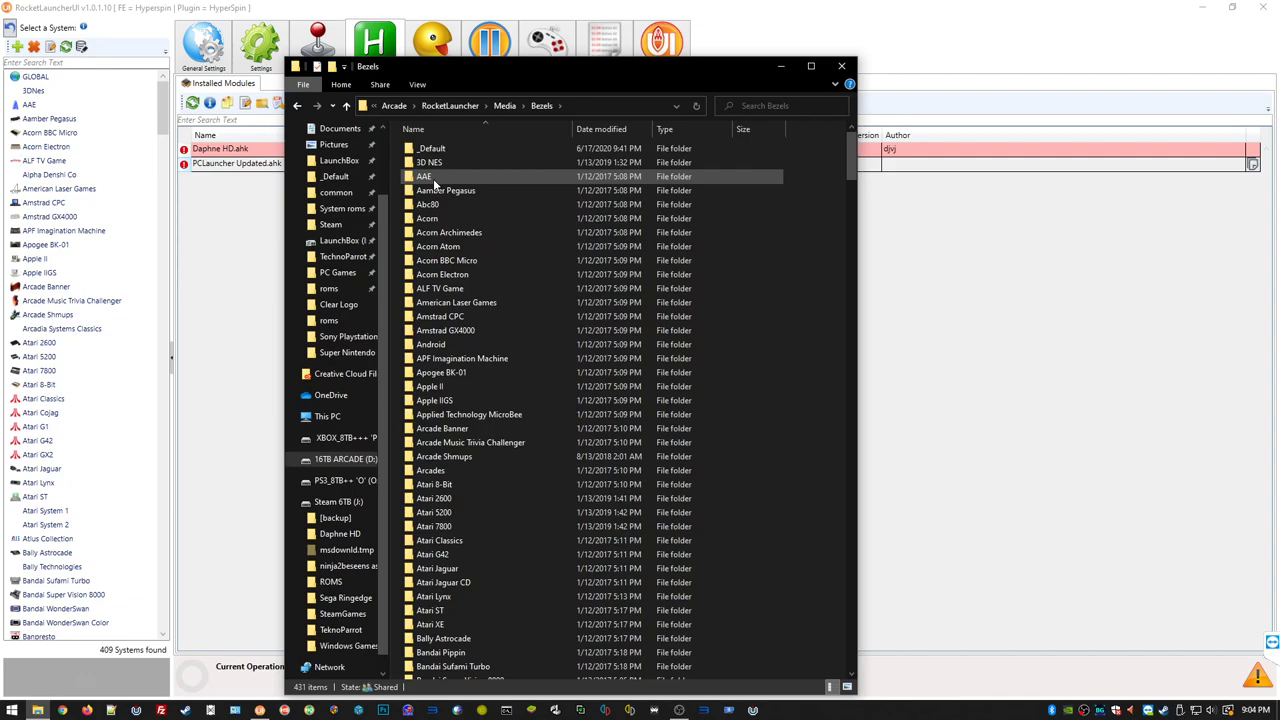
scroll(458, 395, down, 3)
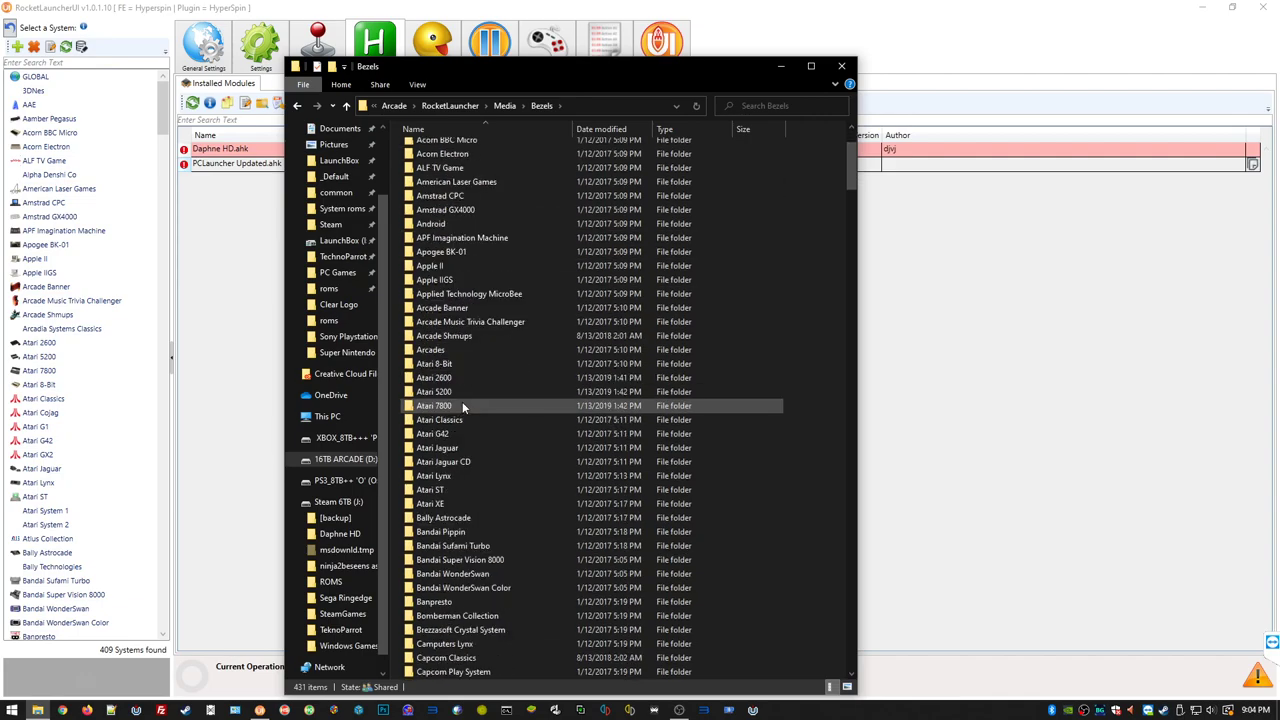
scroll(462, 403, down, 9)
scroll(465, 403, down, 12)
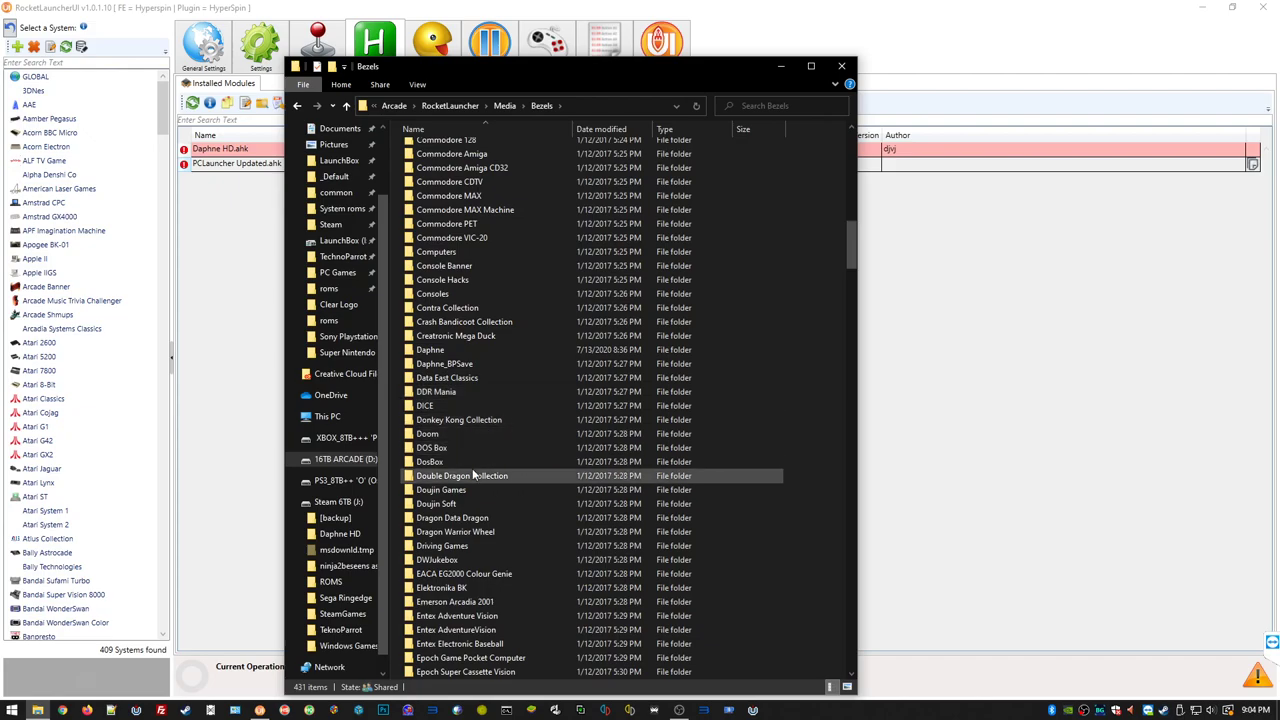
double_click(447, 351)
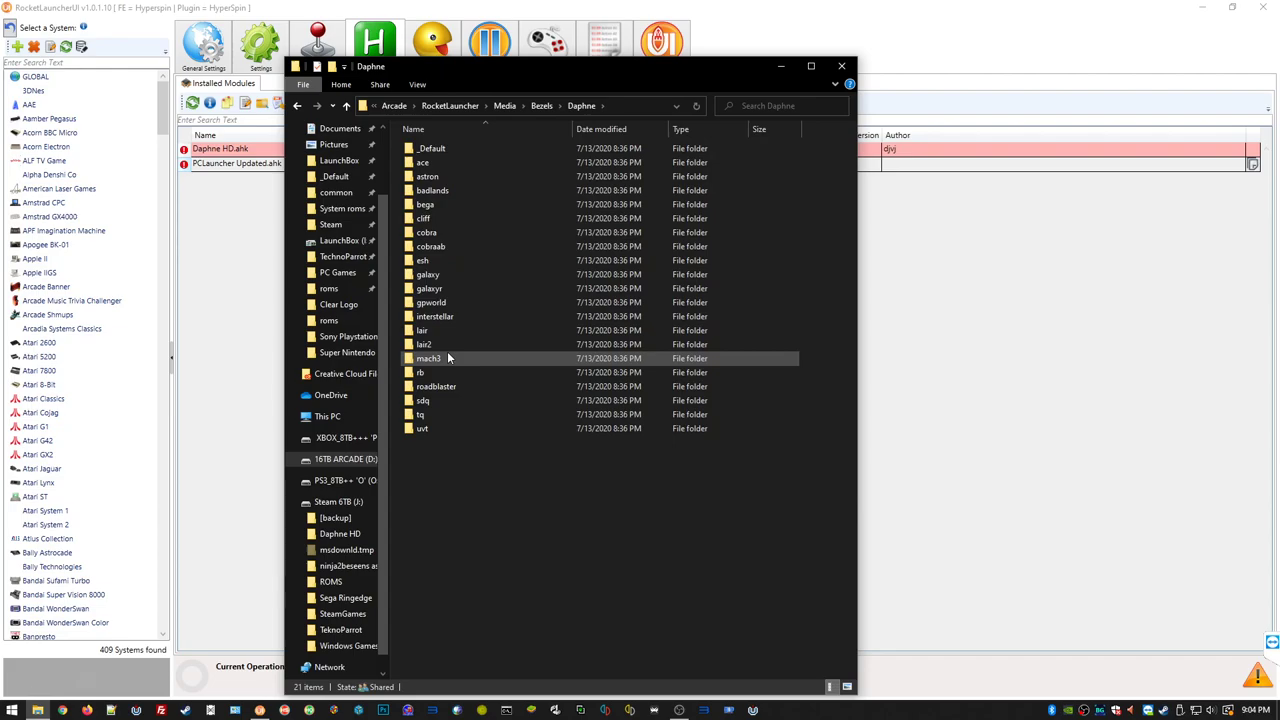
key(alt+Left)
scroll(428, 520, down, 4)
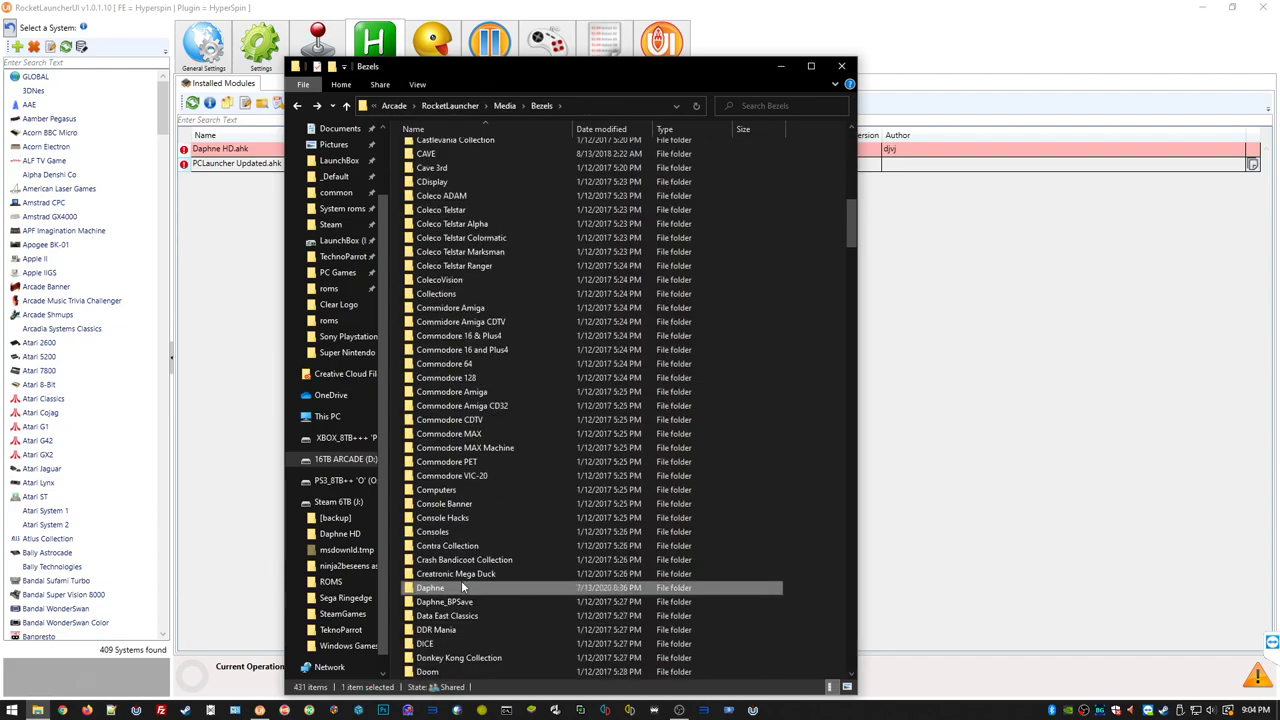
- Copy and paste the Daphne folder within Bezels, creating 'Daphne - Copy'
right_click(425, 506)
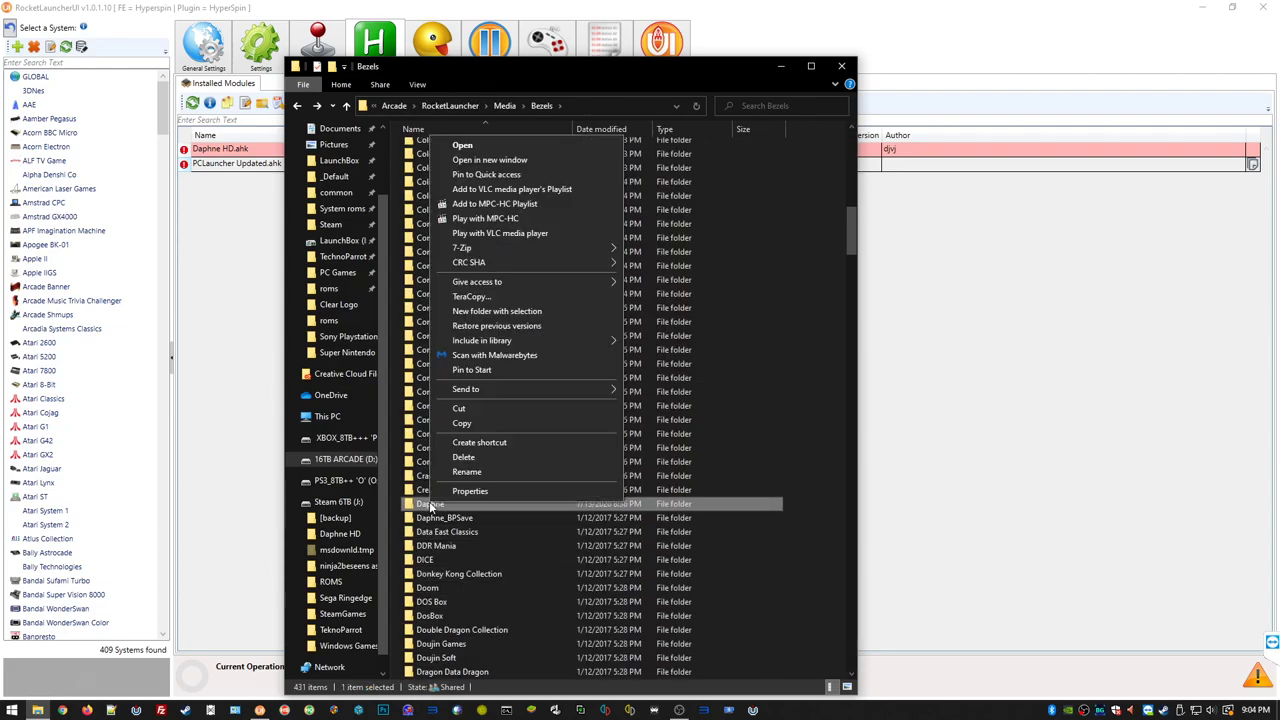
click(465, 424)
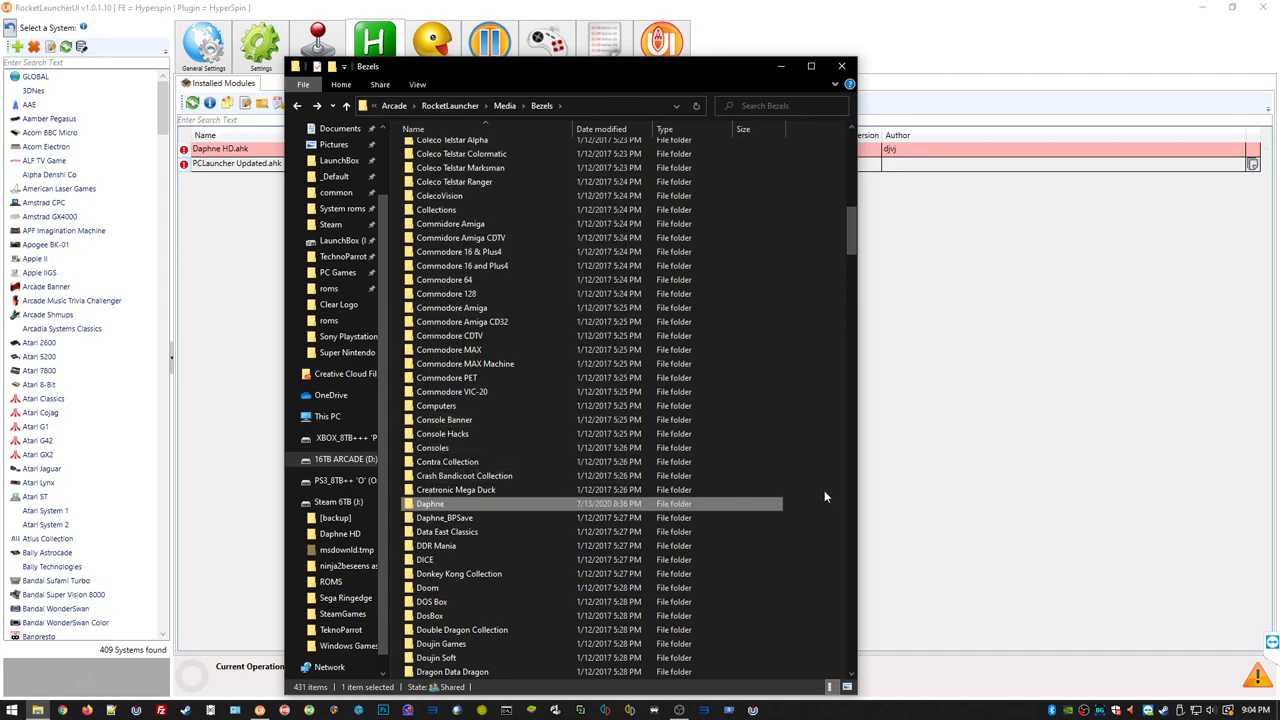
right_click(797, 489)
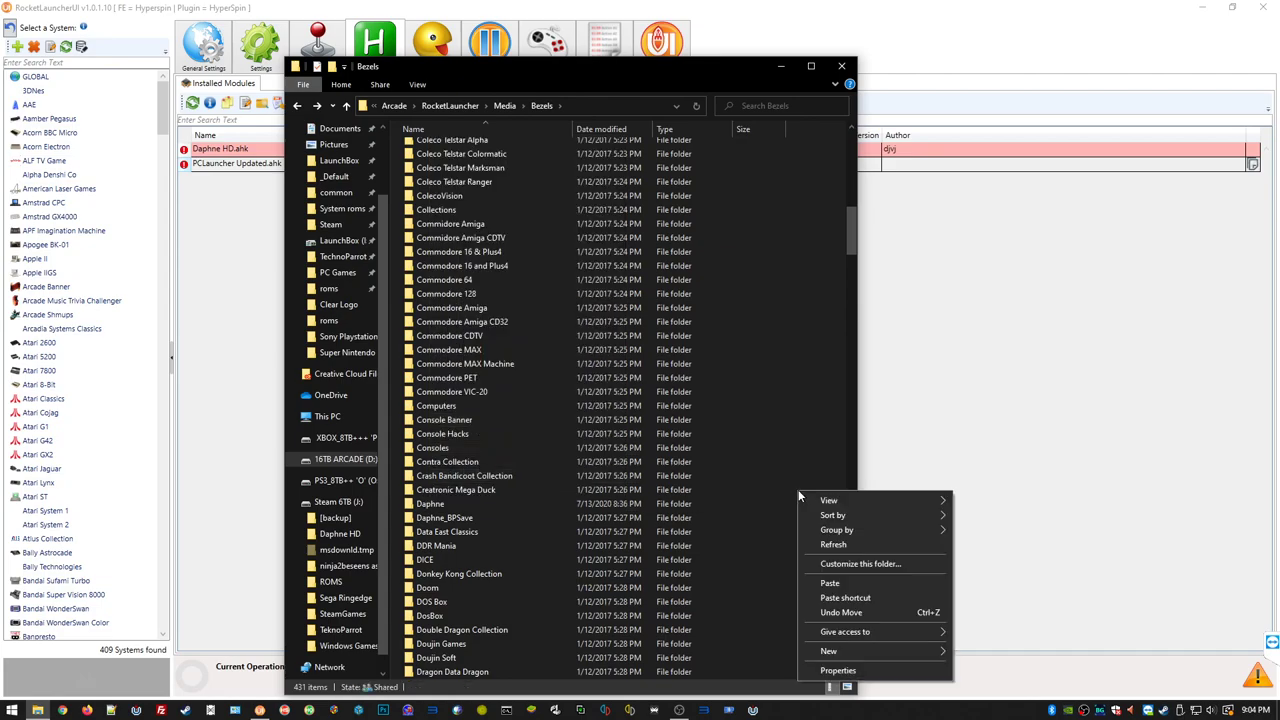
click(830, 583)
click(835, 620)
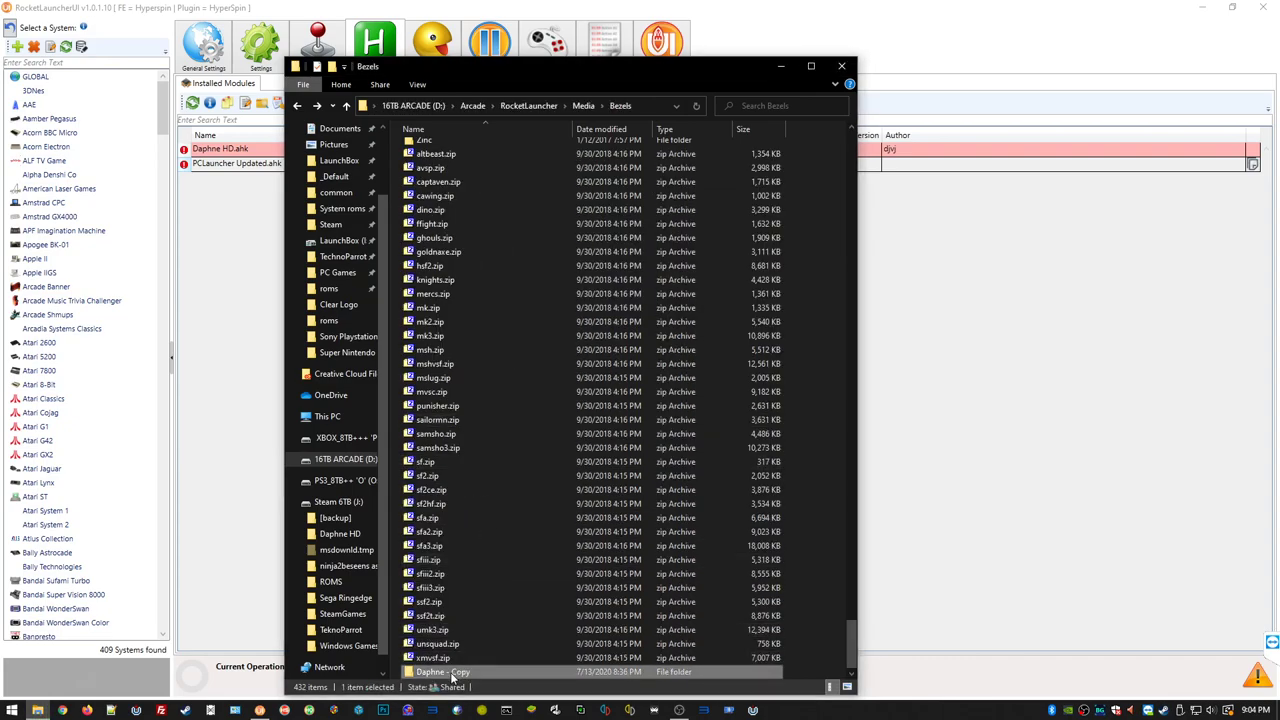
- Rename 'Daphne - Copy' to 'Daphne HD' and minimize Explorer
click(452, 672)
click(447, 672)
key(Delete)
key(Delete)
key(Delete)
key(Delete)
key(Delete)
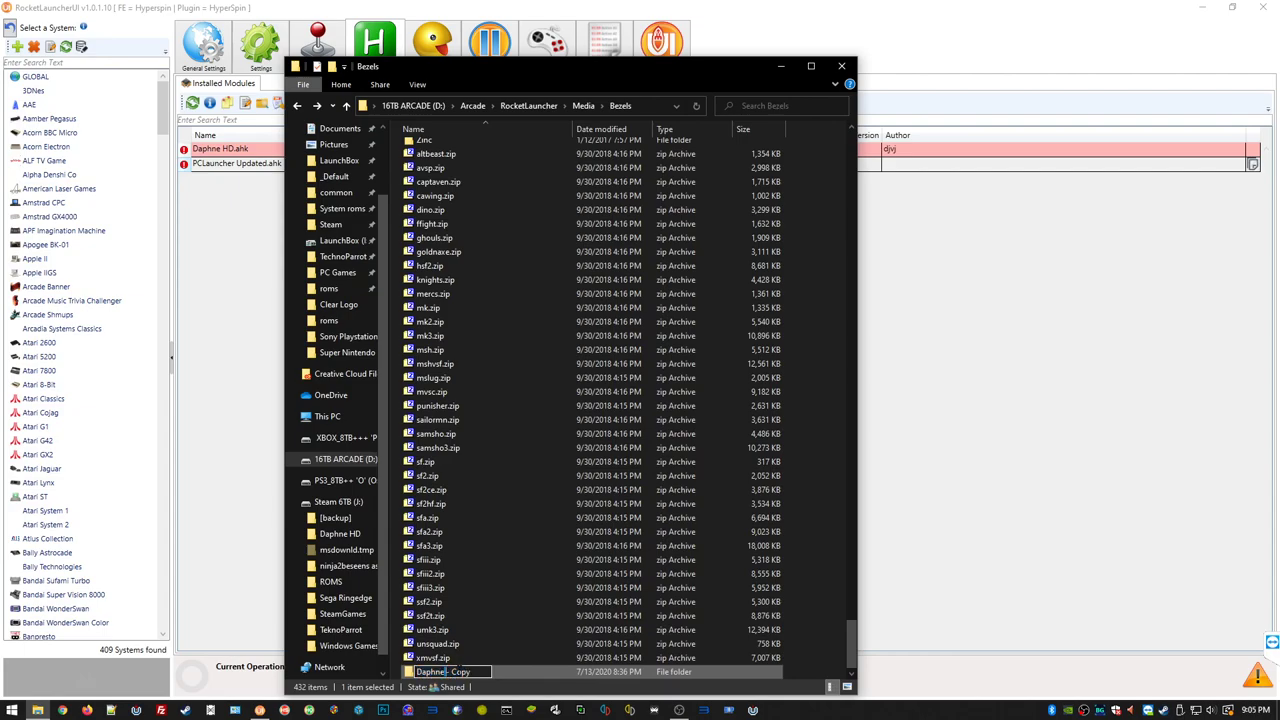
key(Delete)
key(Delete)
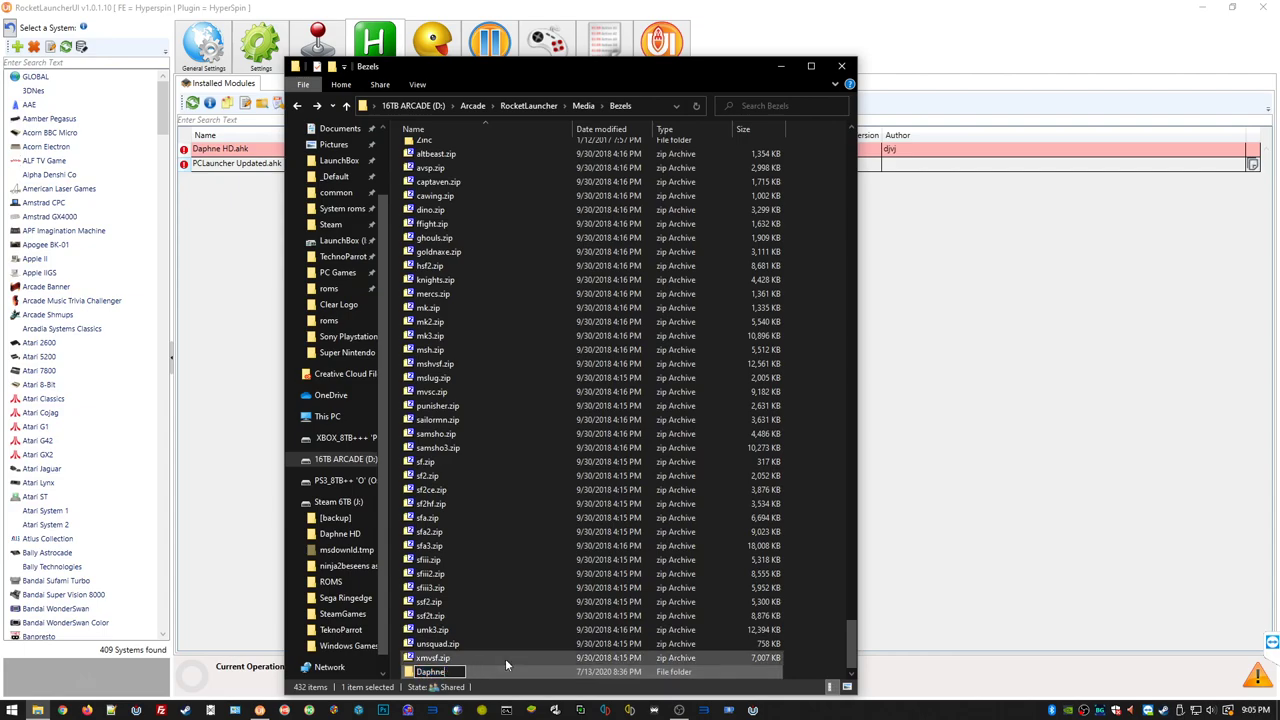
text(HD)
key(Return)
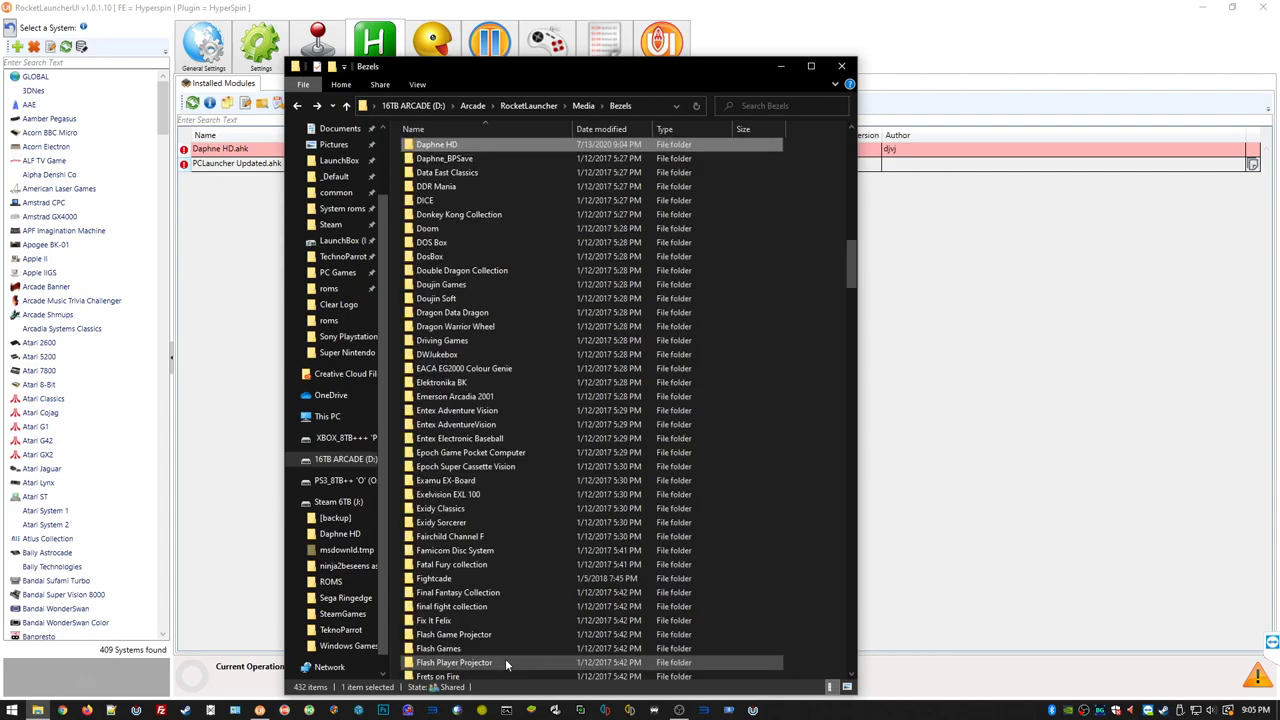
scroll(537, 258, up, 1)
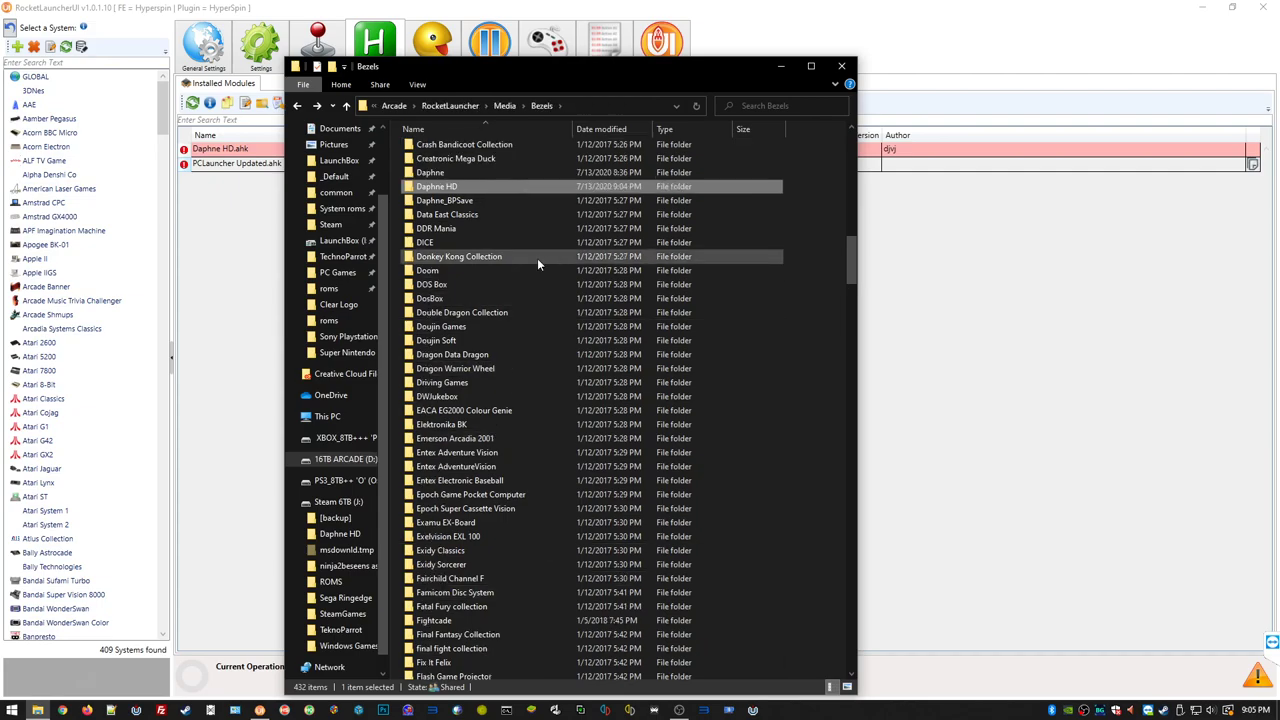
click(781, 67)
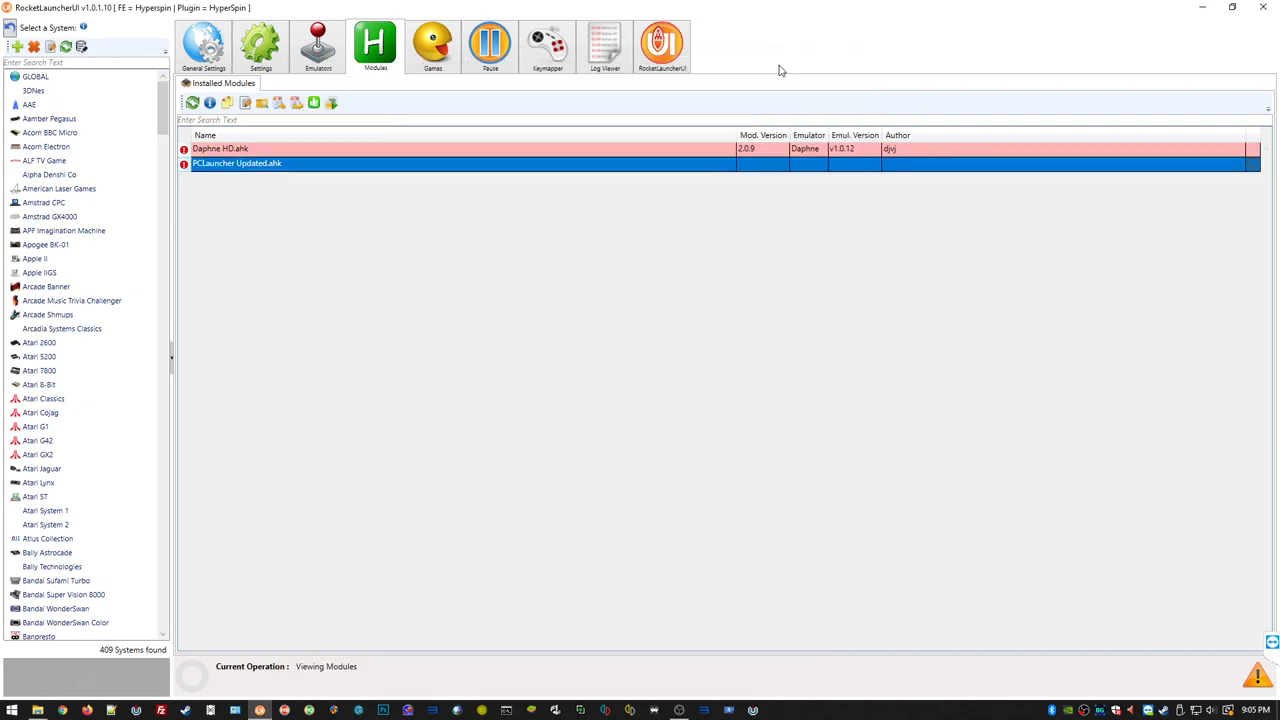
- Launch lair43 from the Daphne HD Games list and close the DAPHNE bad command line error
click(431, 55)
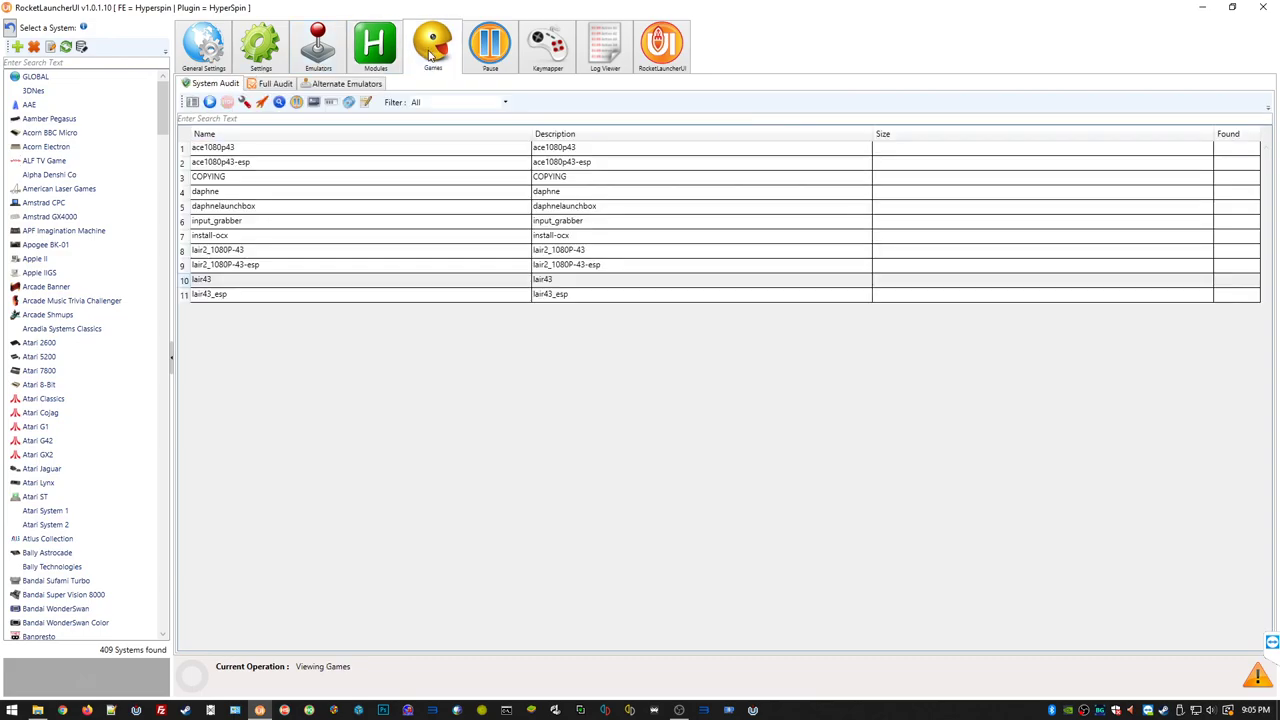
click(203, 282)
right_click(201, 281)
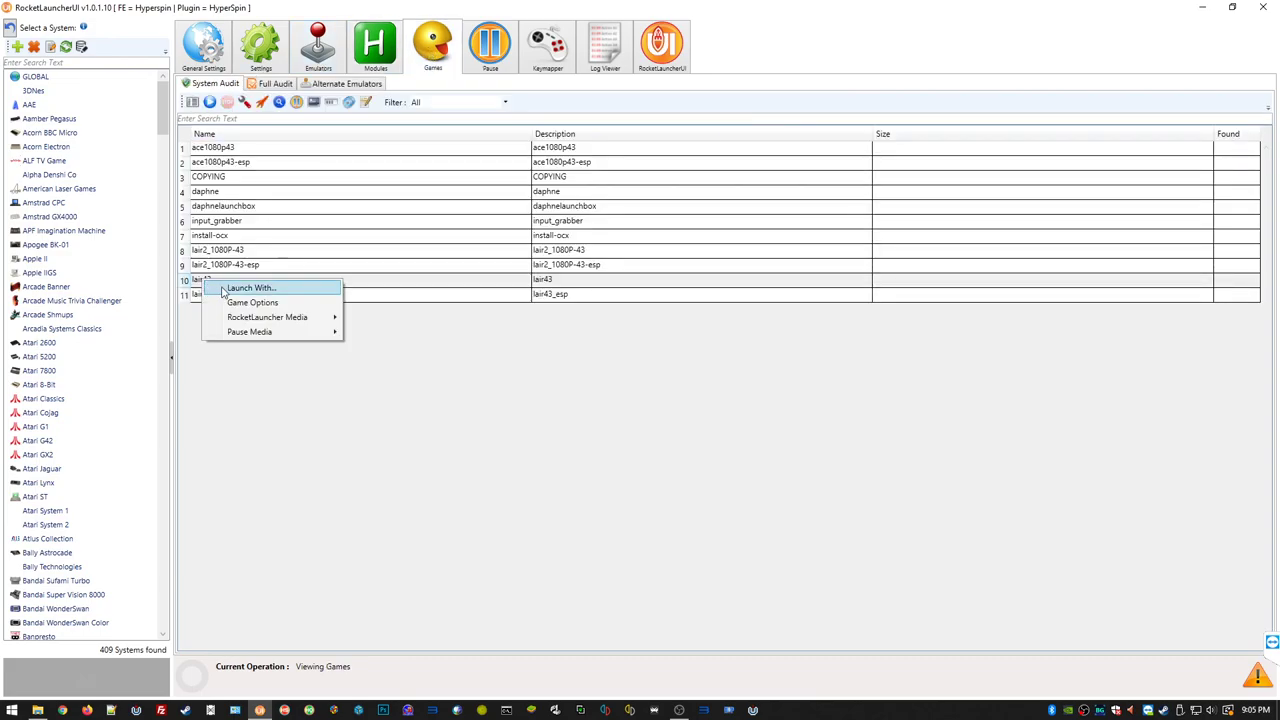
click(195, 285)
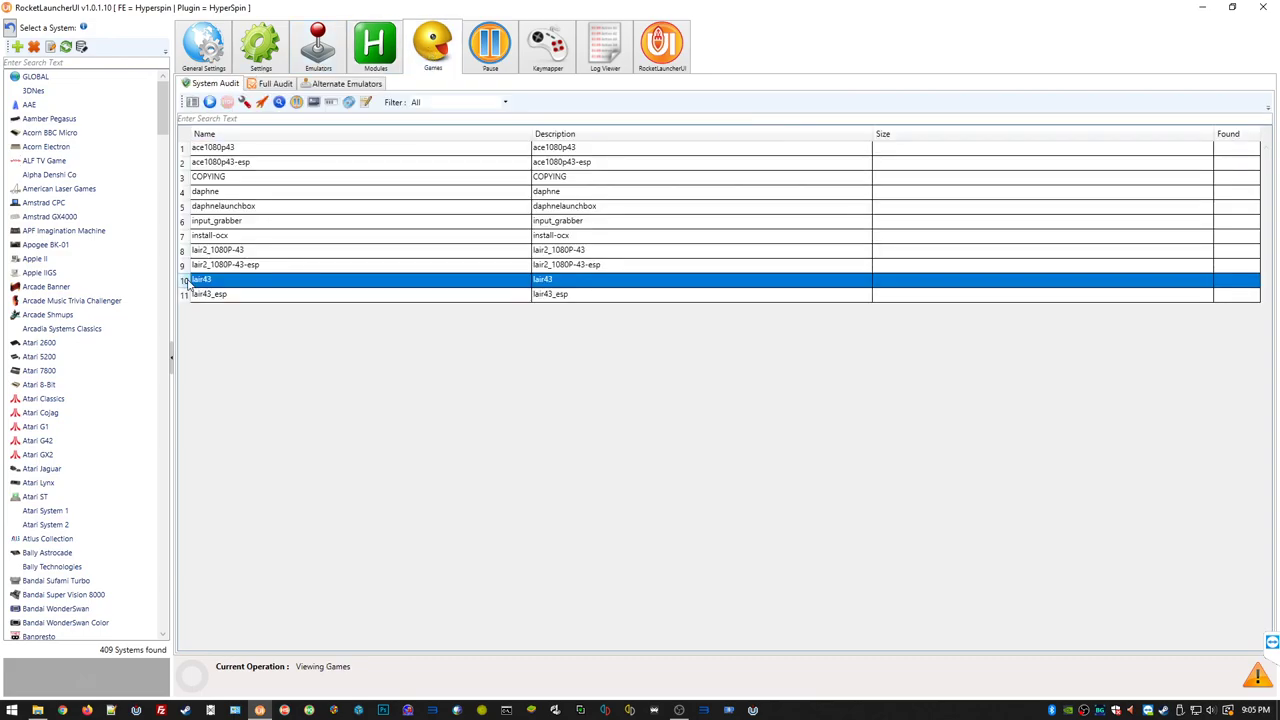
click(263, 103)
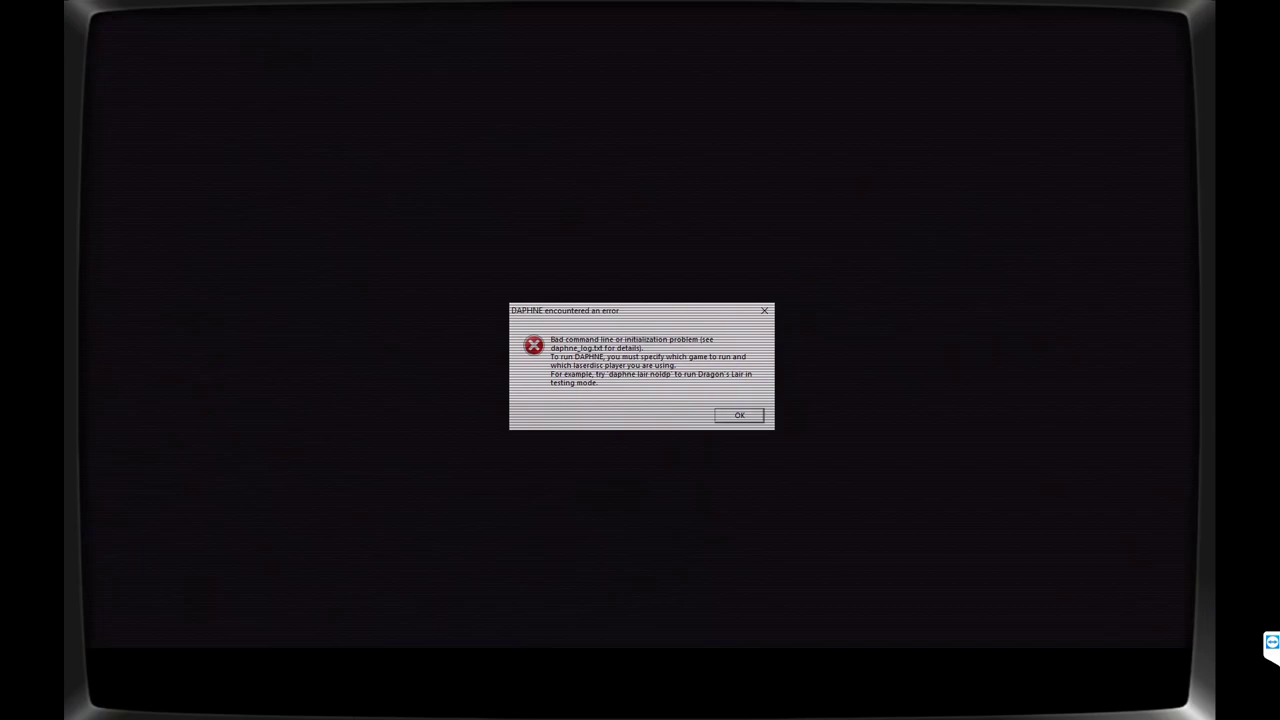
key(Return)
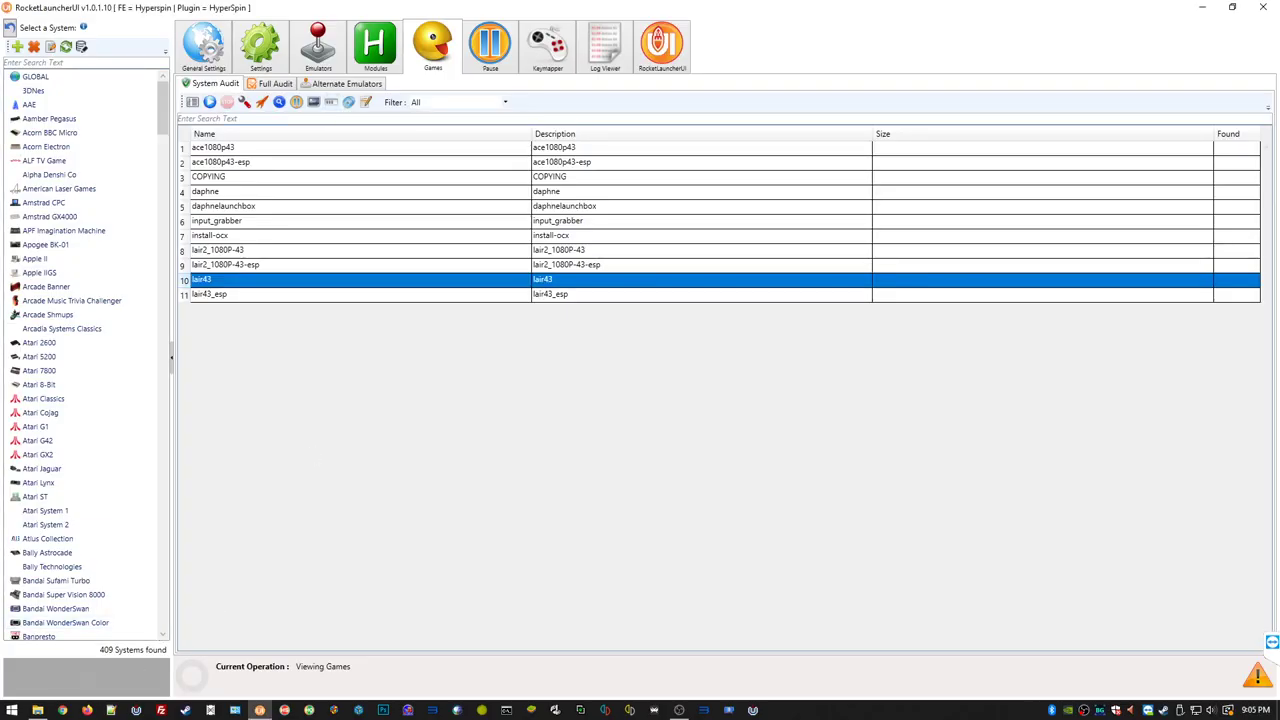
- Navigate File Explorer to J:\Daphne HD\roms on Steam 6TB
click(37, 710)
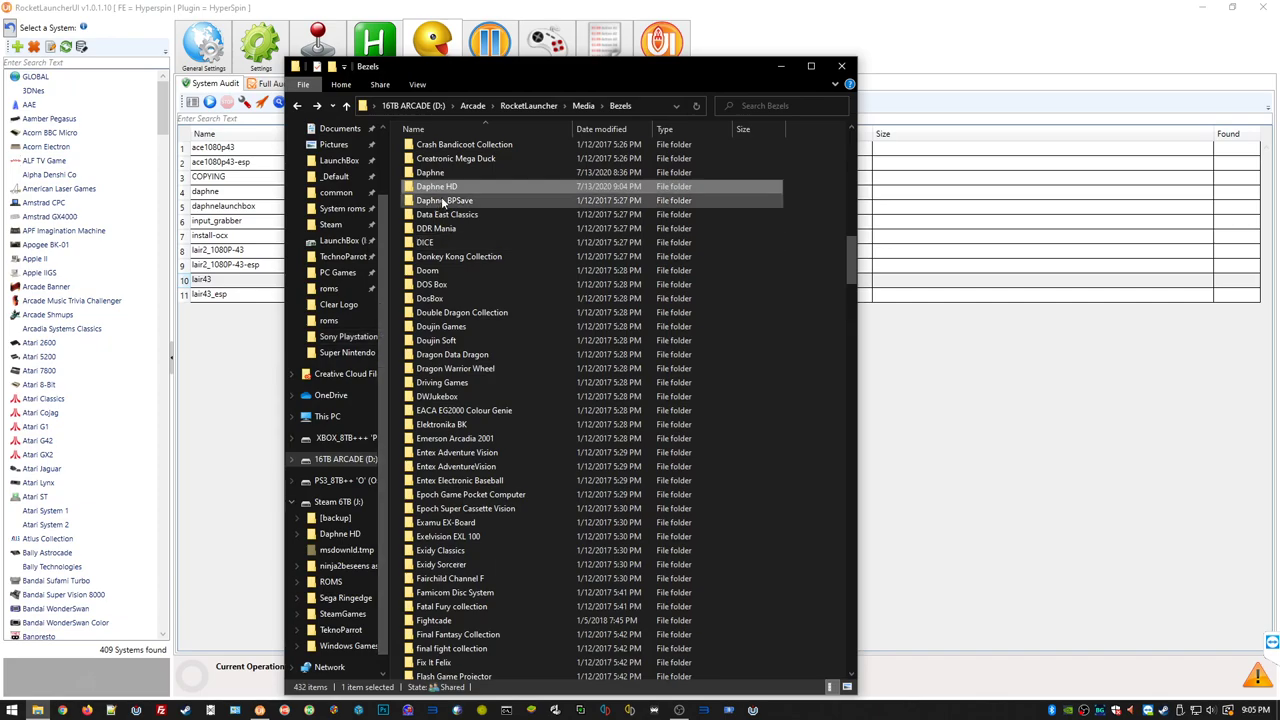
click(473, 106)
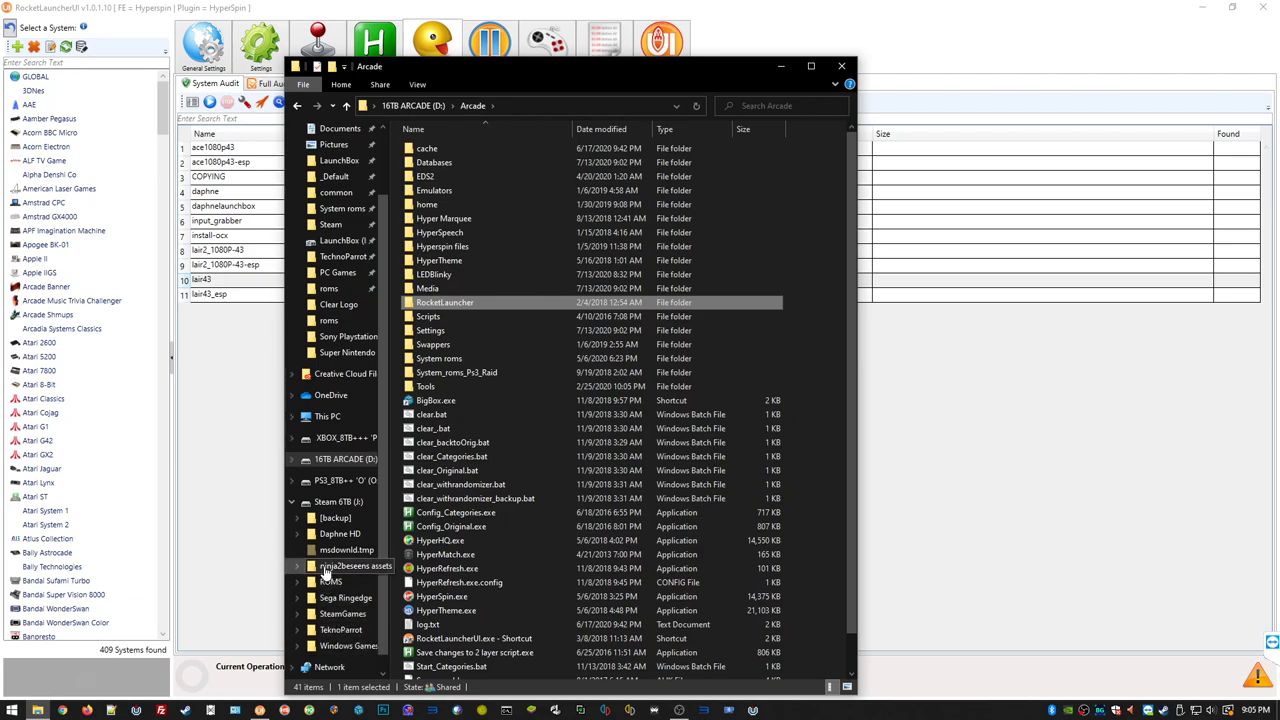
click(336, 534)
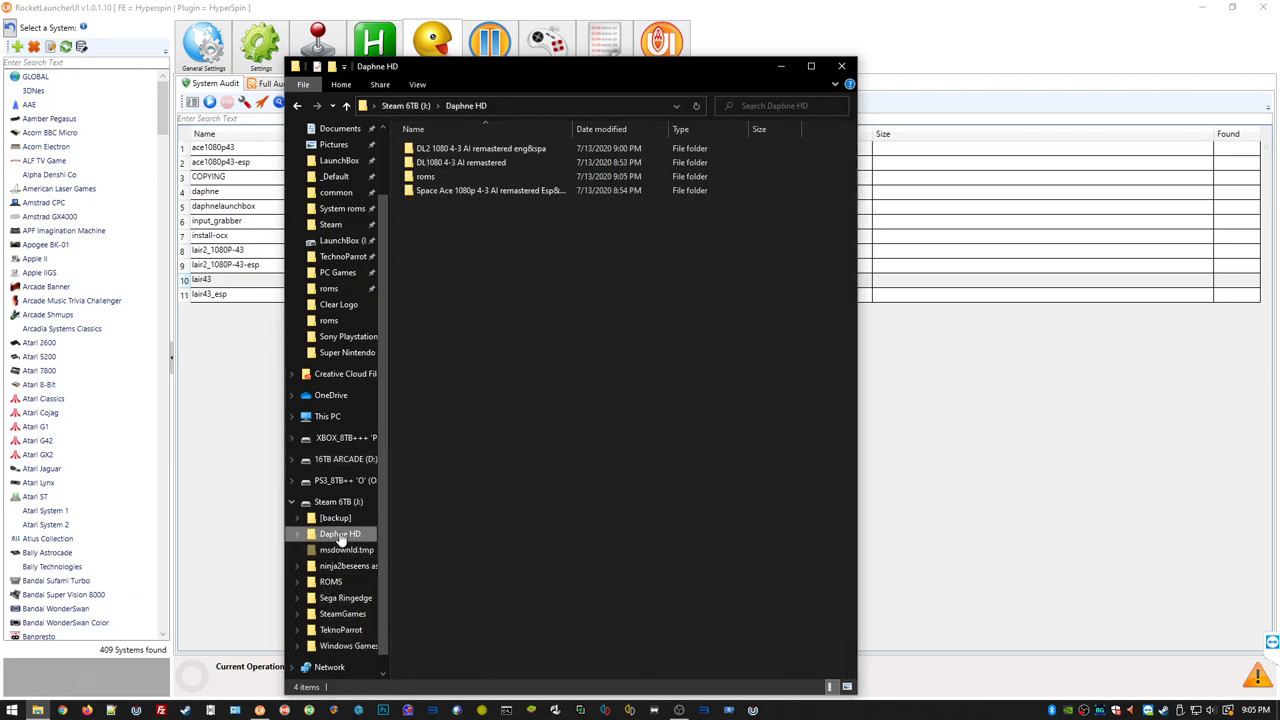
double_click(425, 177)
- View lair43.bat's daphne.exe dle11 vldp command line in Notepad, then close it
click(437, 359)
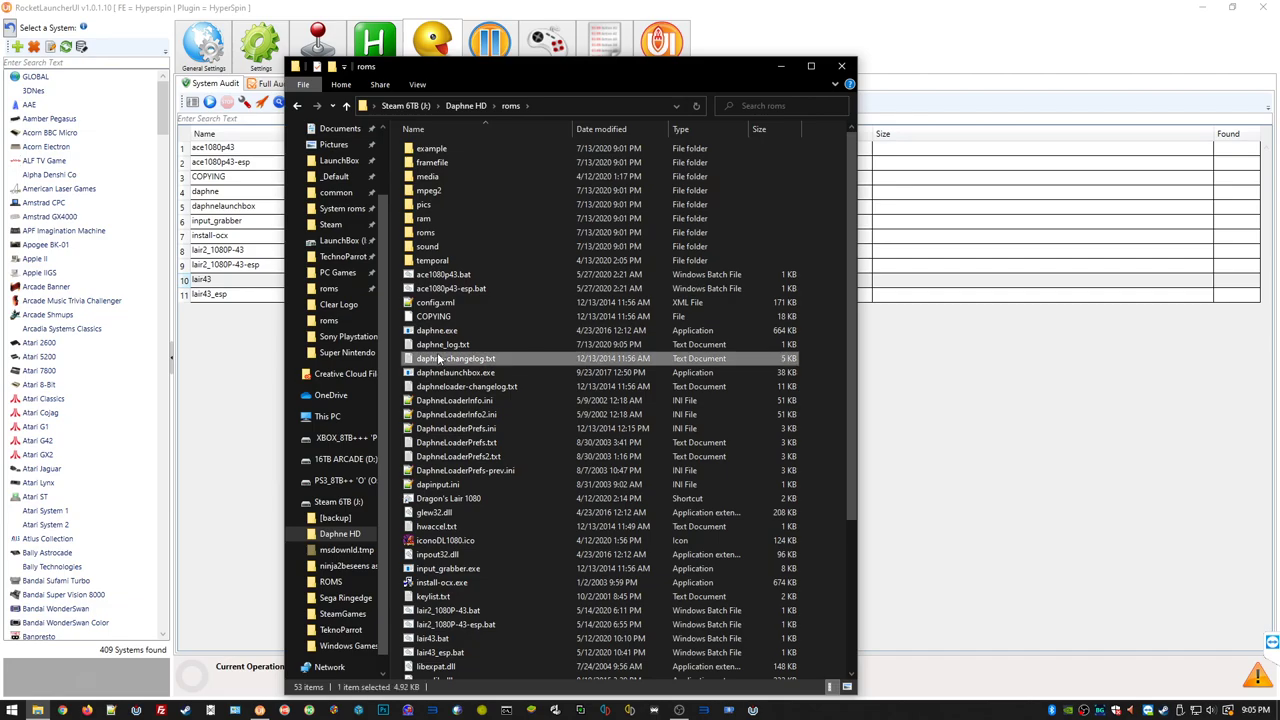
key(l)
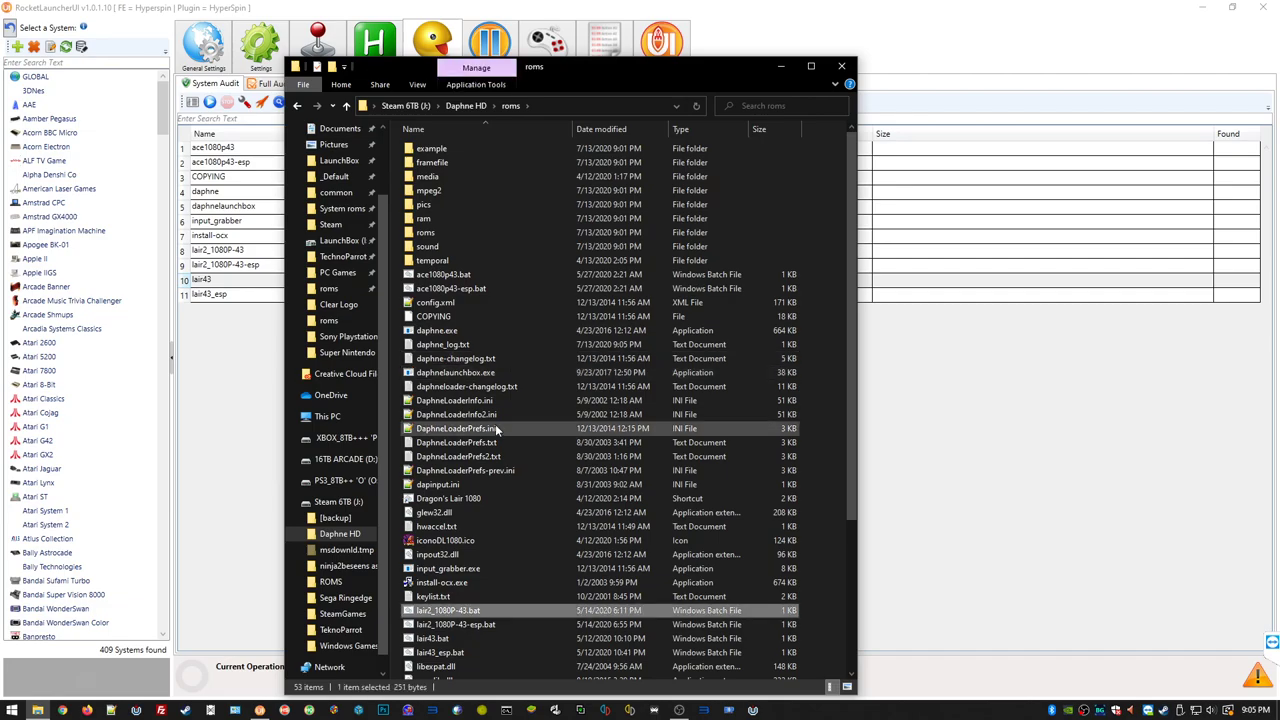
right_click(440, 639)
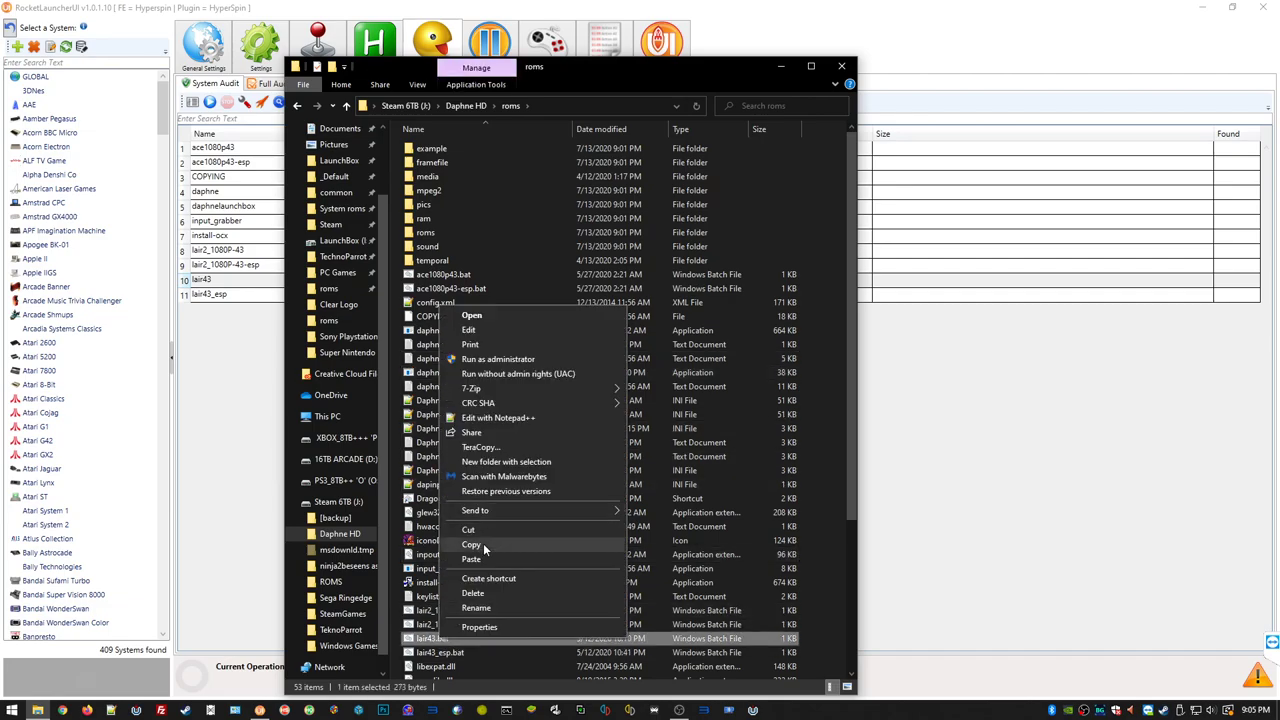
click(469, 330)
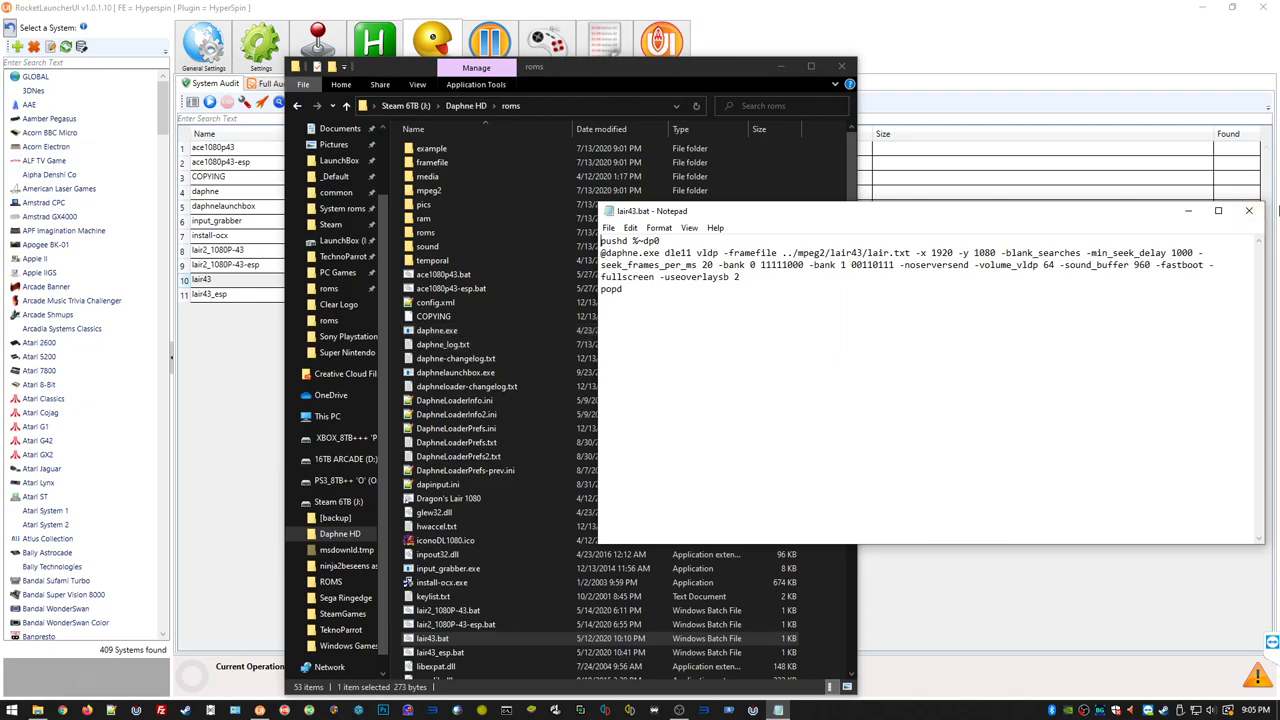
click(1249, 211)
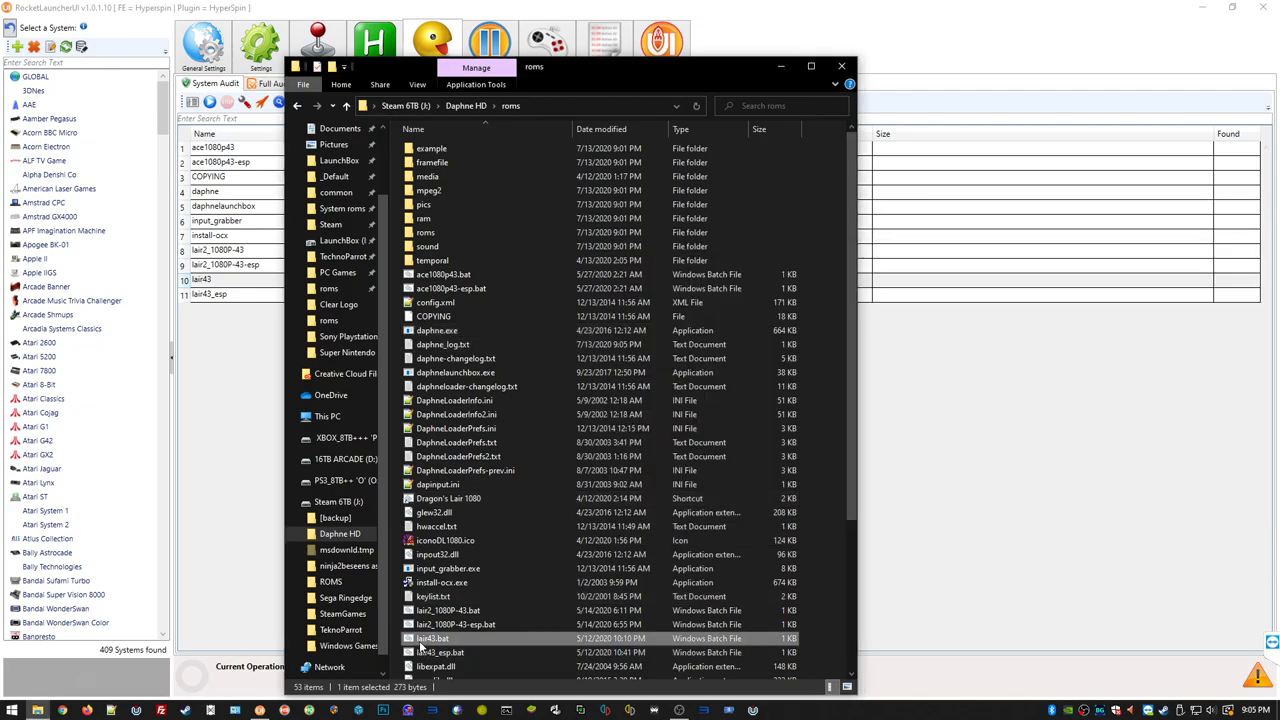
double_click(421, 646)
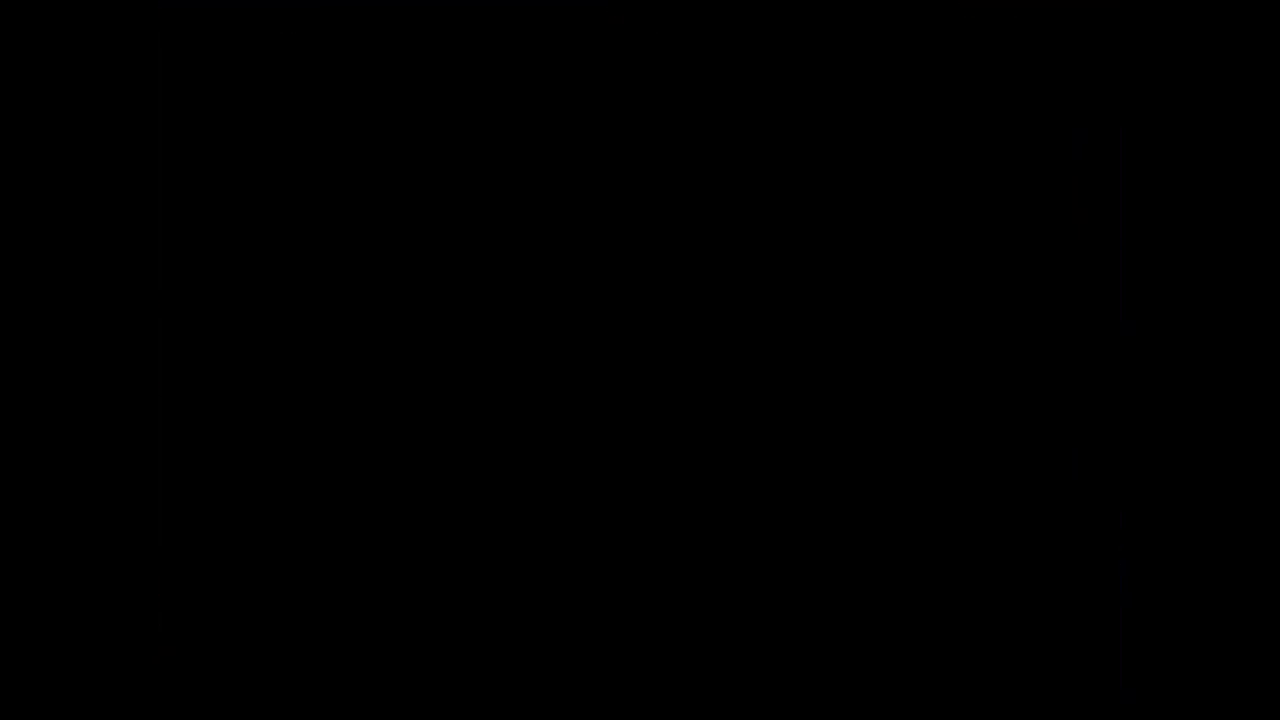
key(Escape)
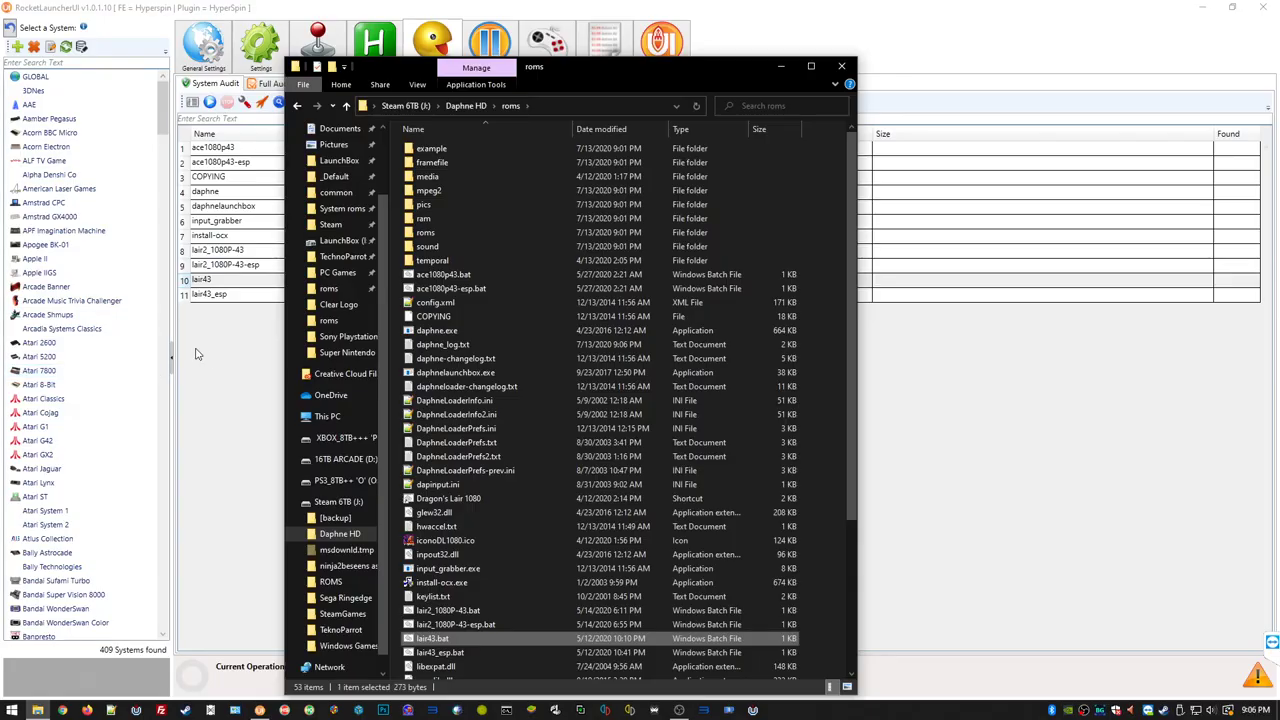
- Select lair43, launch it again, and close the repeated DAPHNE bad command line error
click(217, 283)
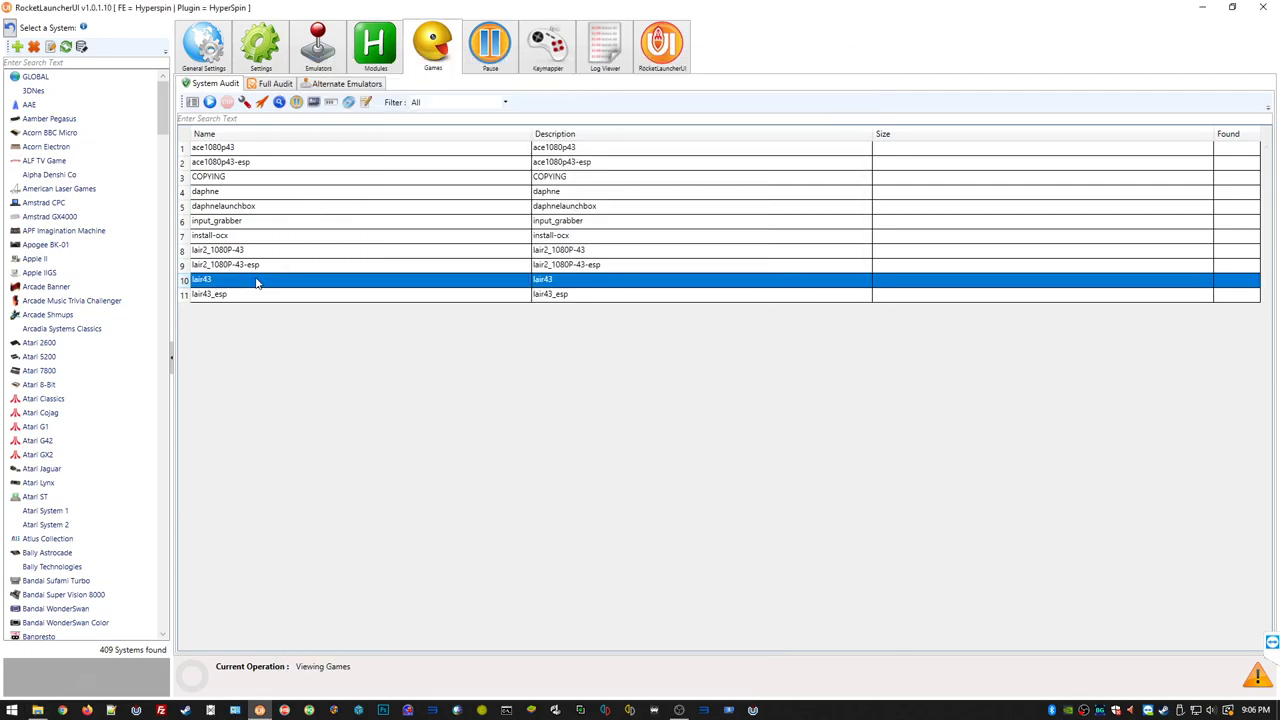
click(262, 102)
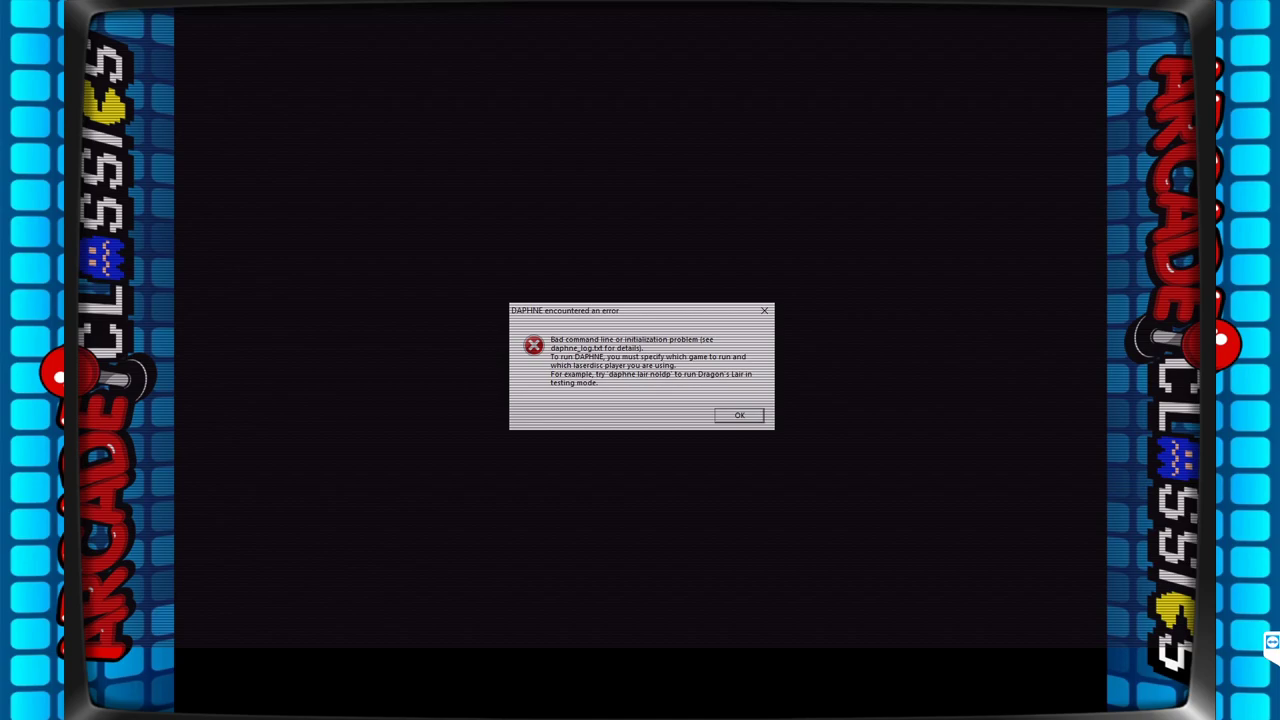
key(Return)
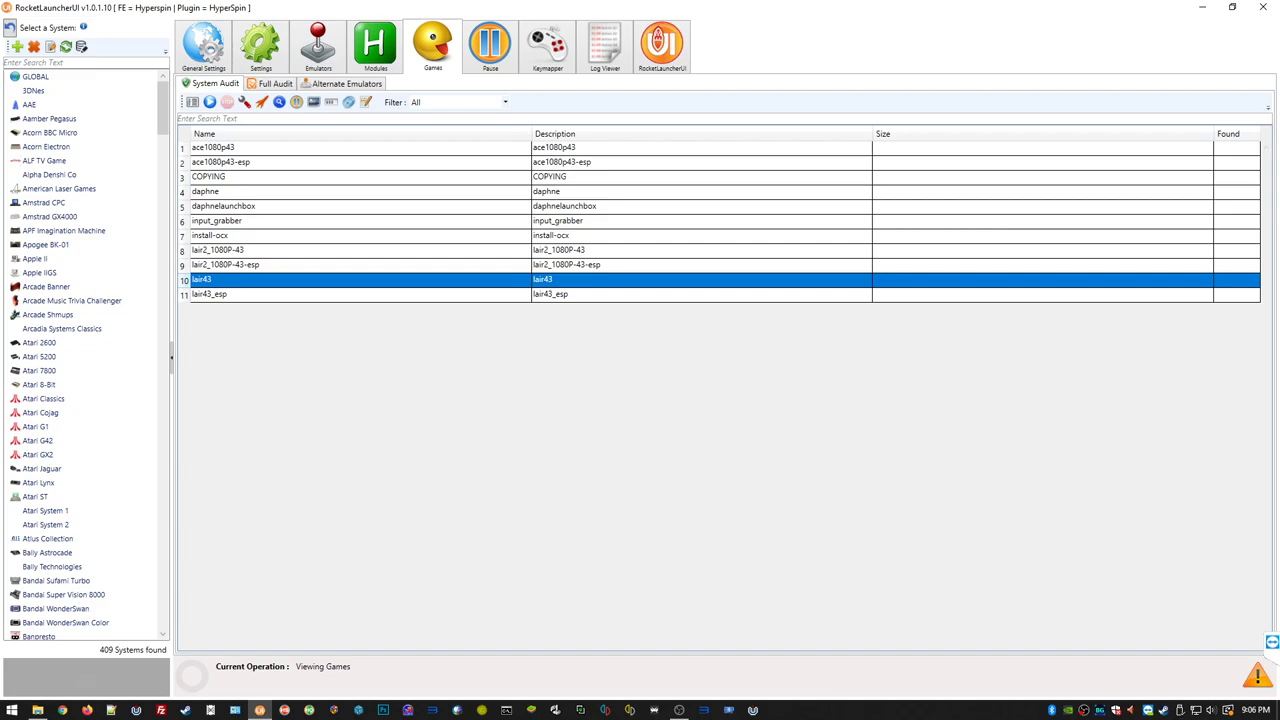
- Check the Bezel, Fade and Main Settings tabs, then view Daphne HD's emulator page (ROM path J:\Daphne HD\roms)
click(260, 45)
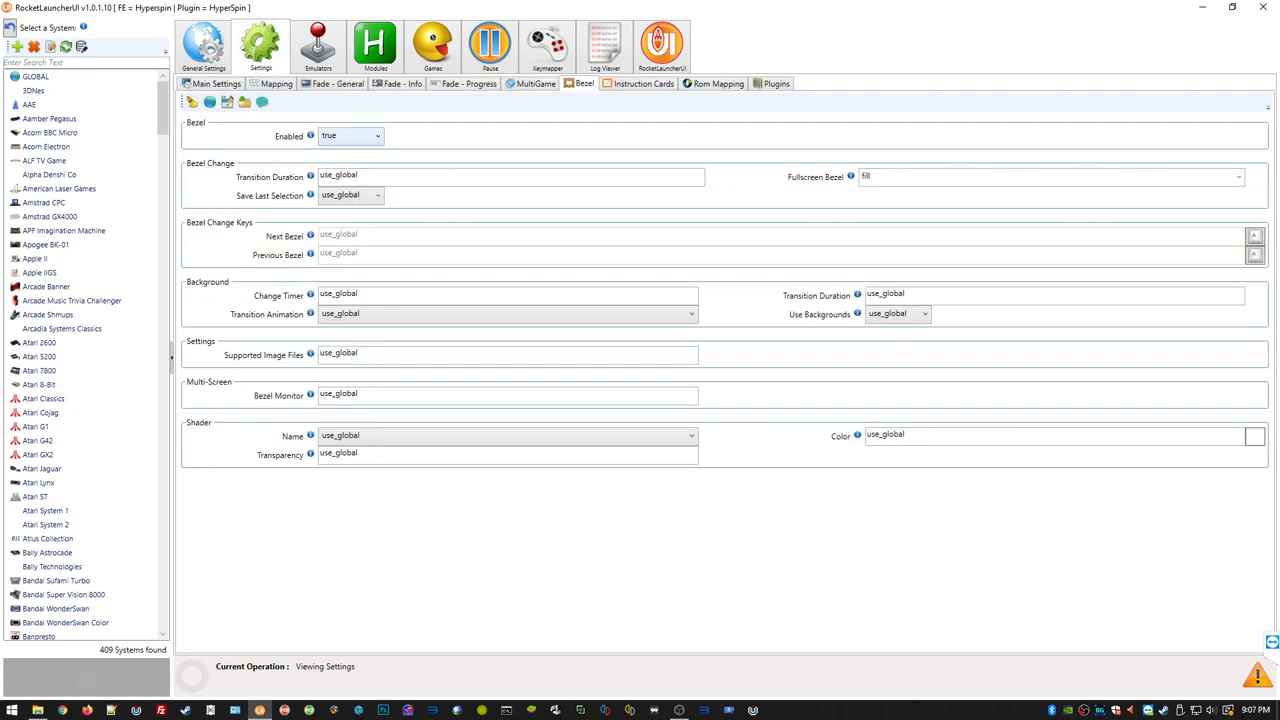
click(335, 83)
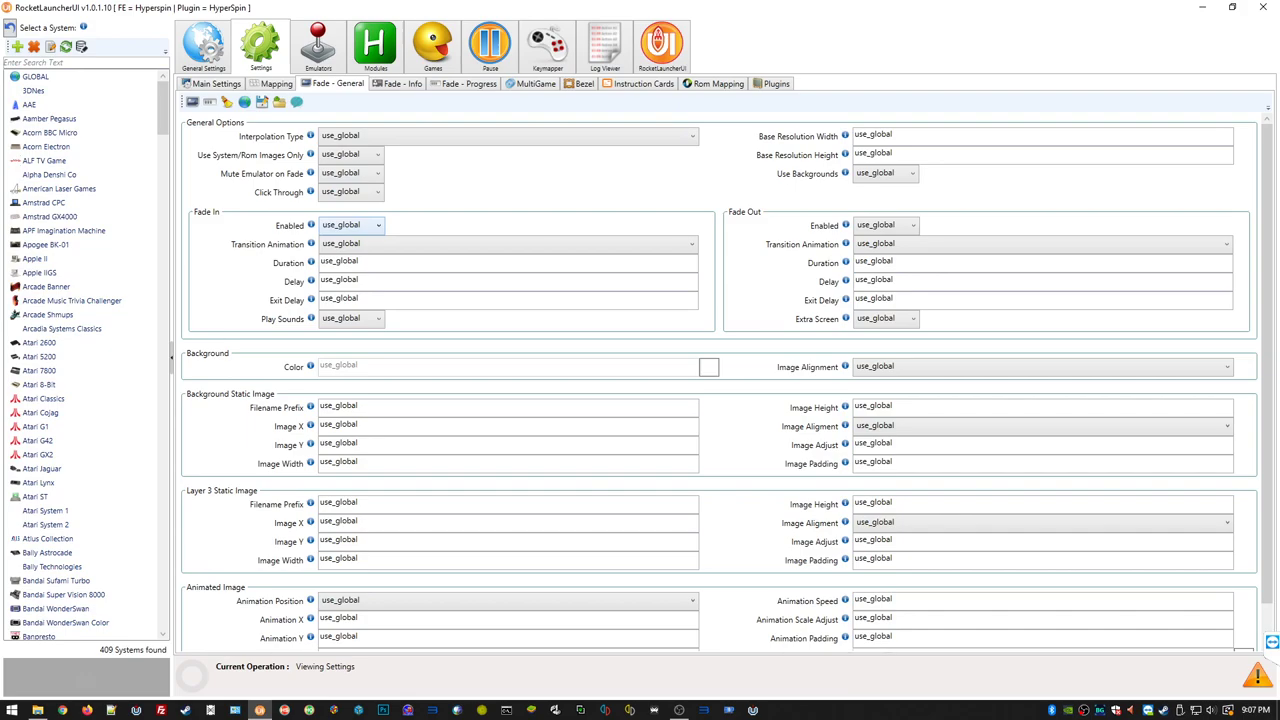
click(468, 83)
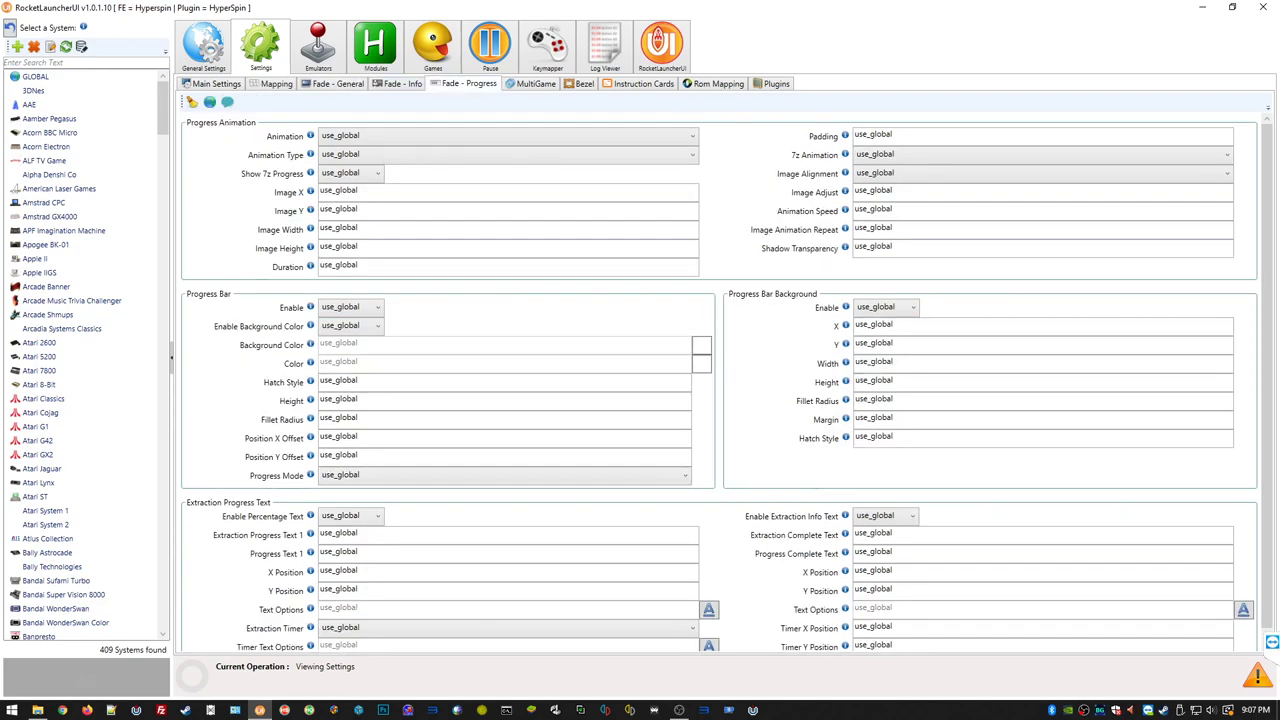
click(212, 83)
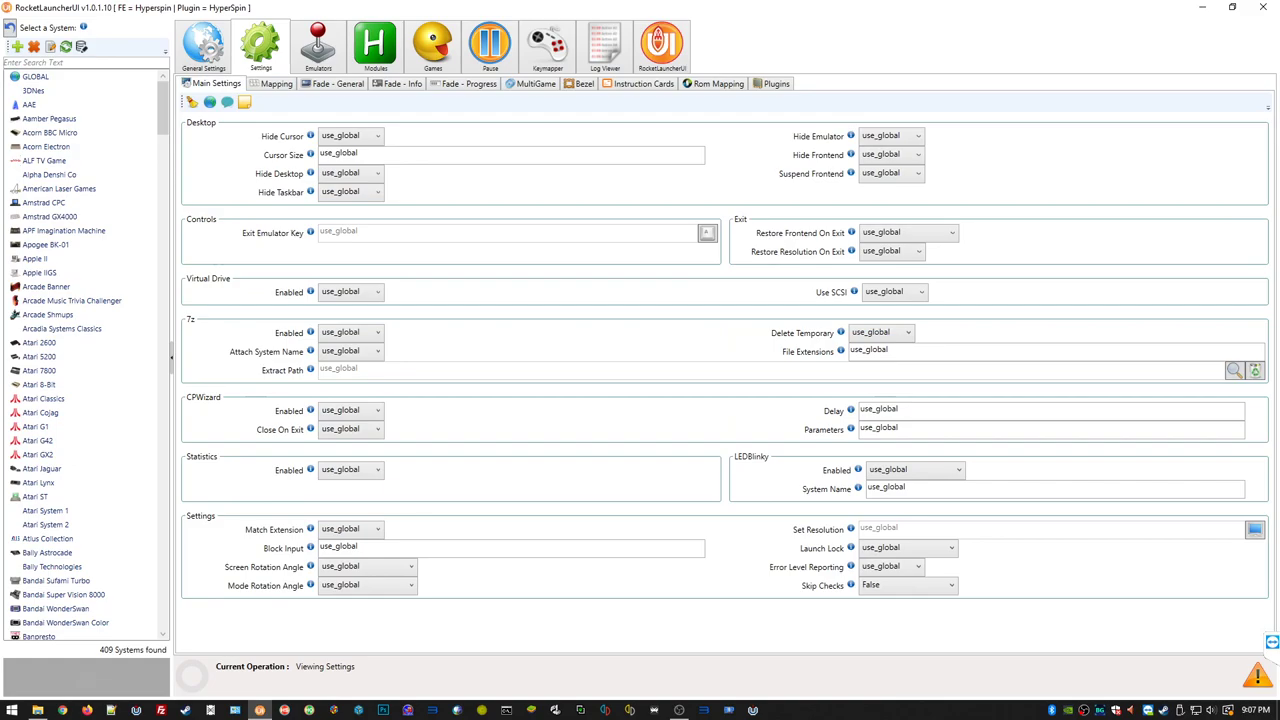
click(328, 60)
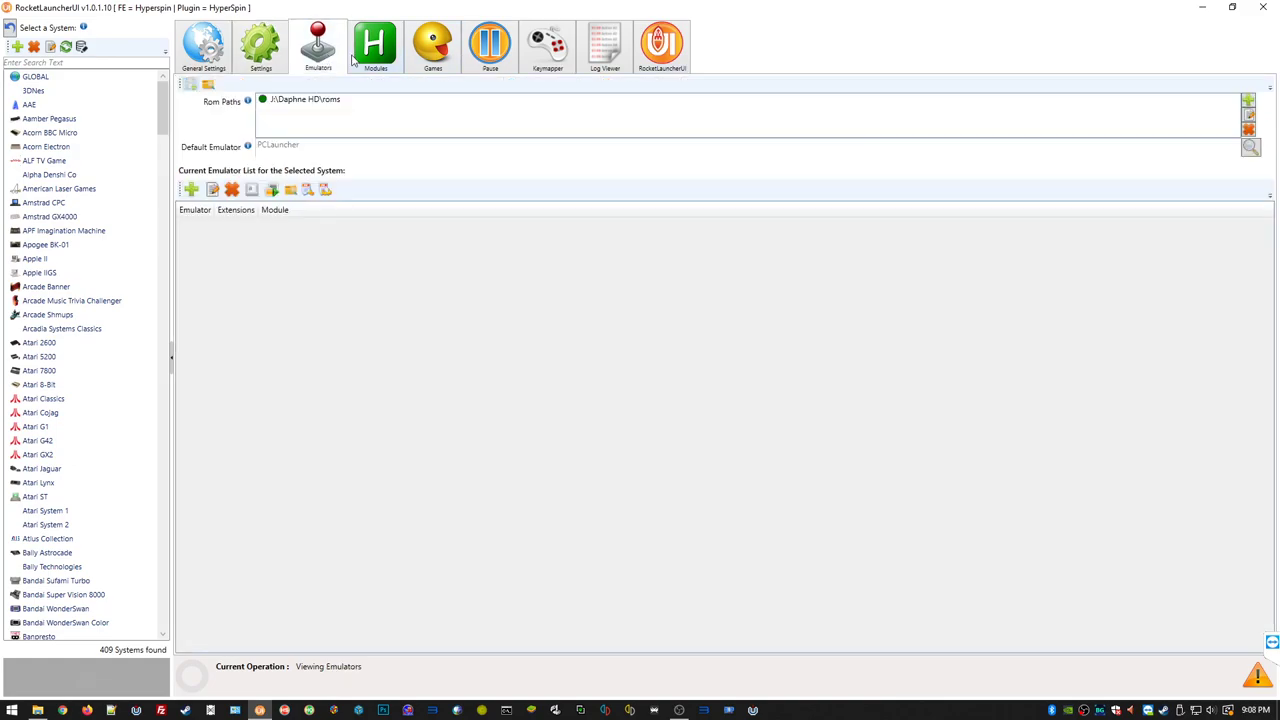
- Point lair43's PCLauncher Updated Application to J:\Daphne HD\roms\lair43.bat, then go back to Games
click(367, 62)
click(260, 164)
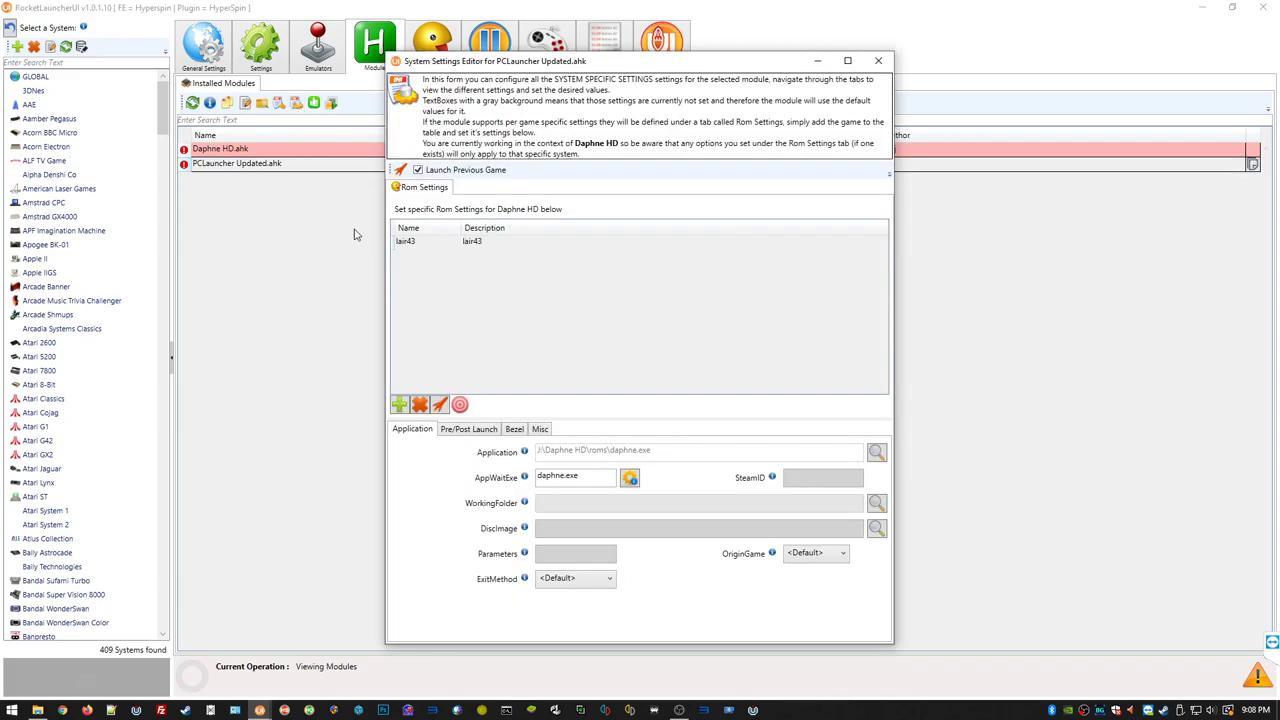
click(436, 247)
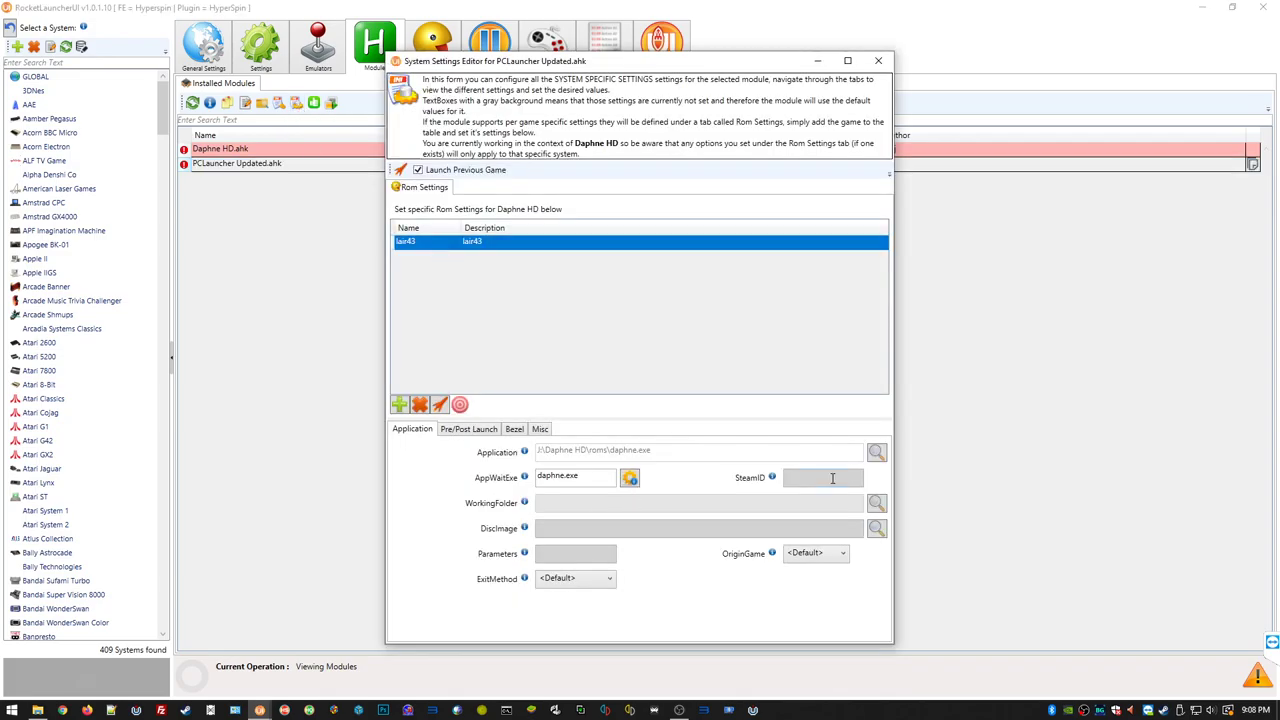
click(876, 452)
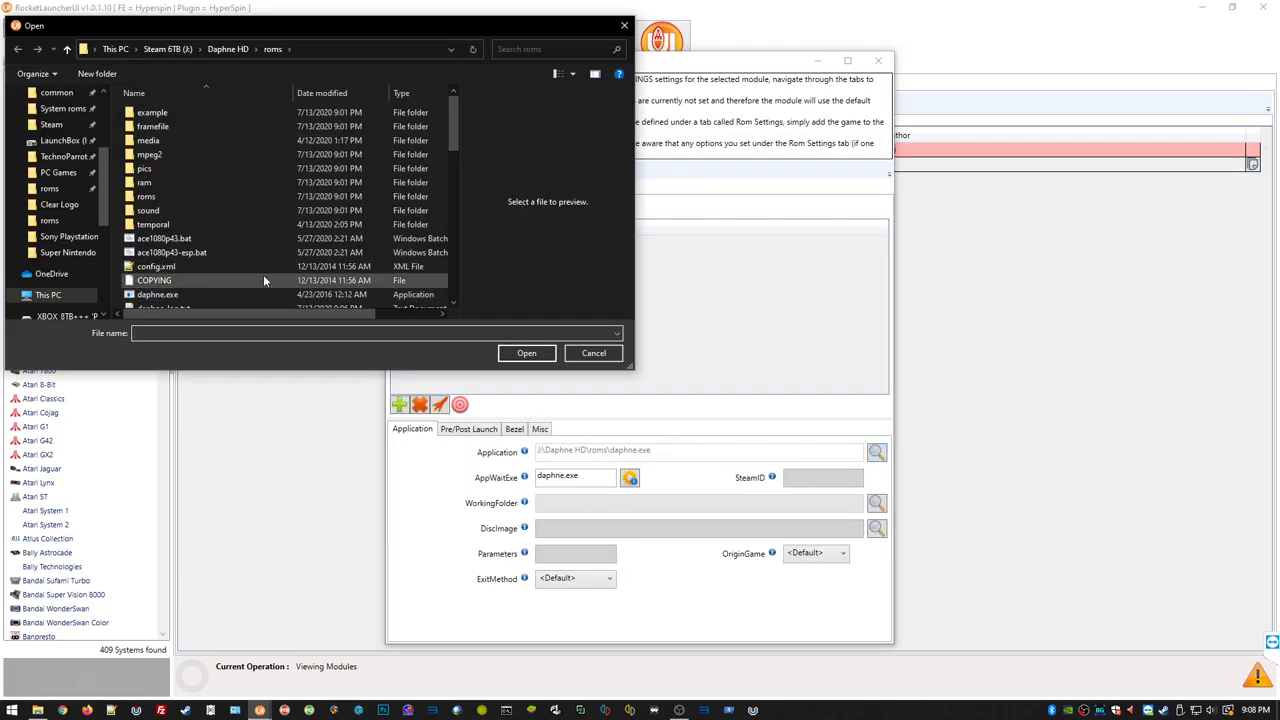
scroll(174, 250, down, 10)
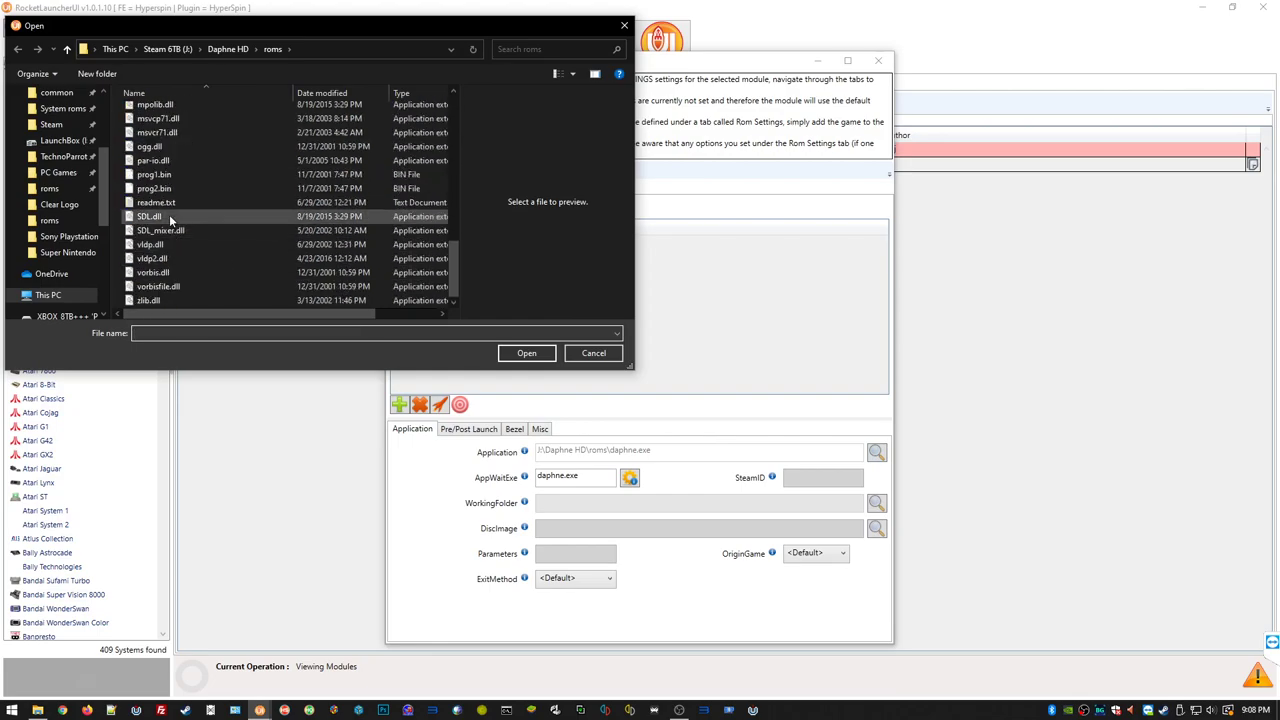
click(170, 216)
key(l)
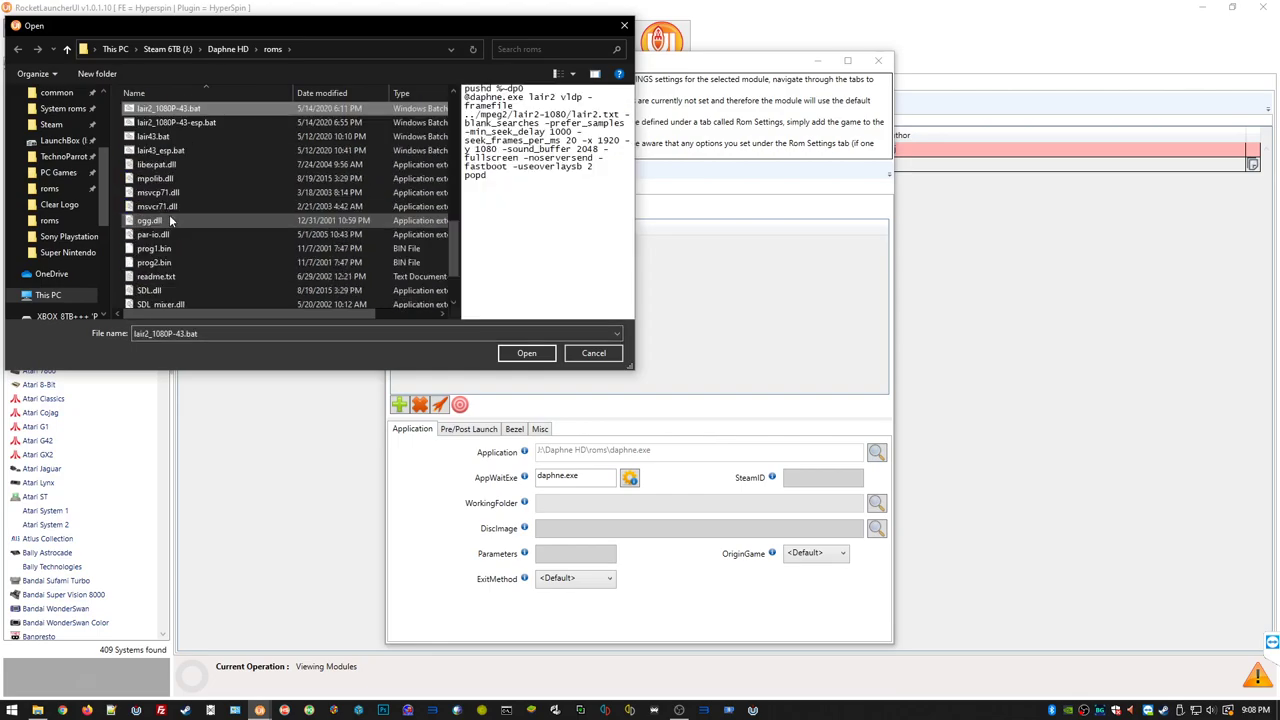
double_click(173, 137)
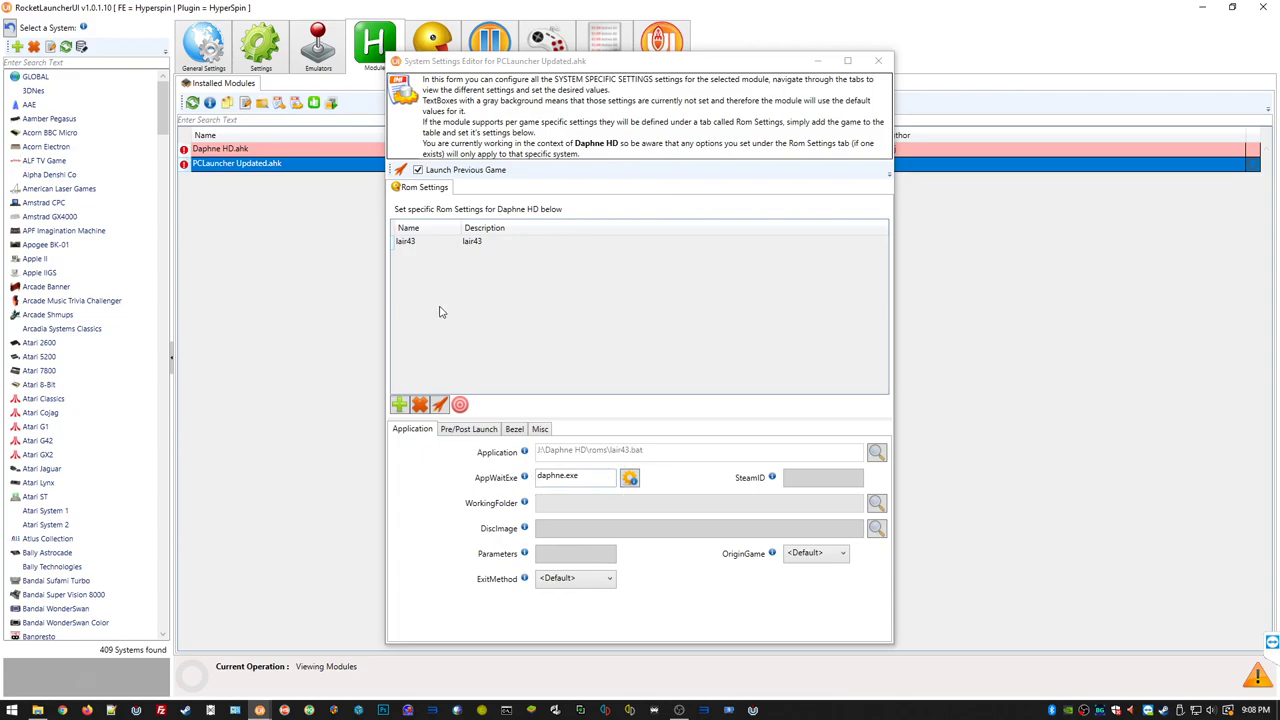
click(877, 61)
click(437, 58)
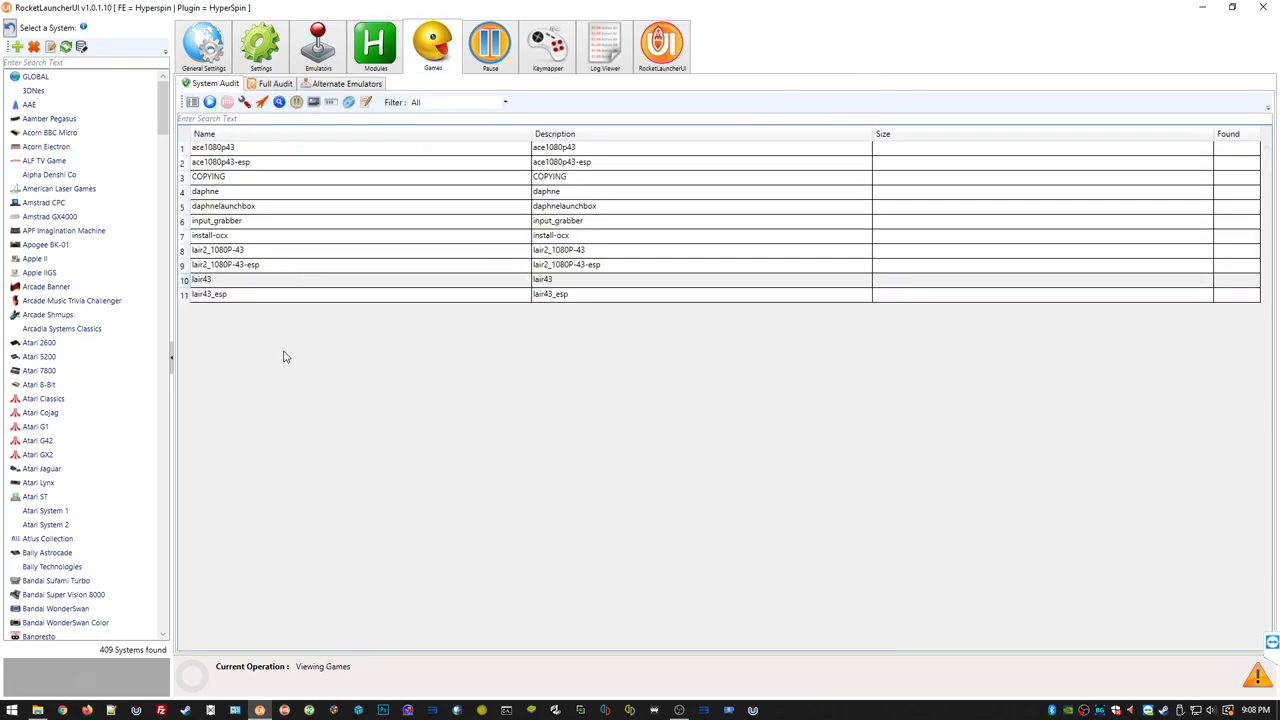
click(201, 280)
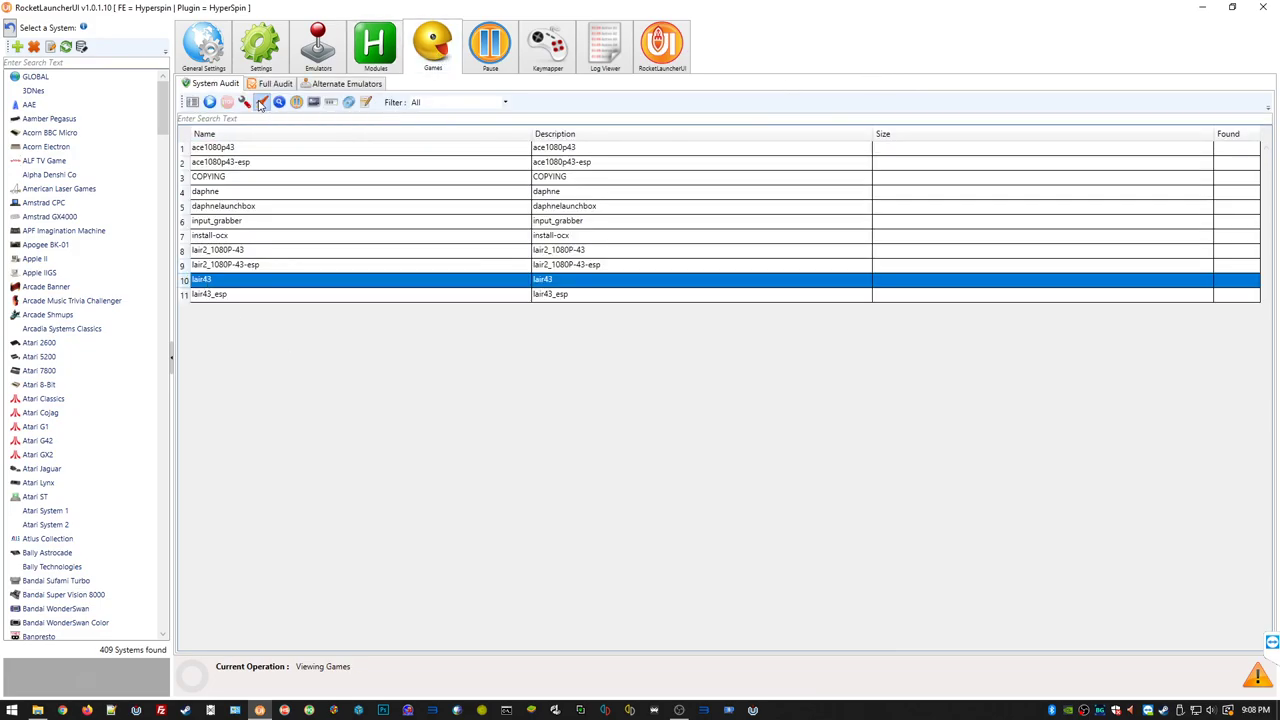
double_click(372, 285)
- Open a second File Explorer window at D:\Arcade\RocketLauncher on 16TB ARCADE
click(37, 710)
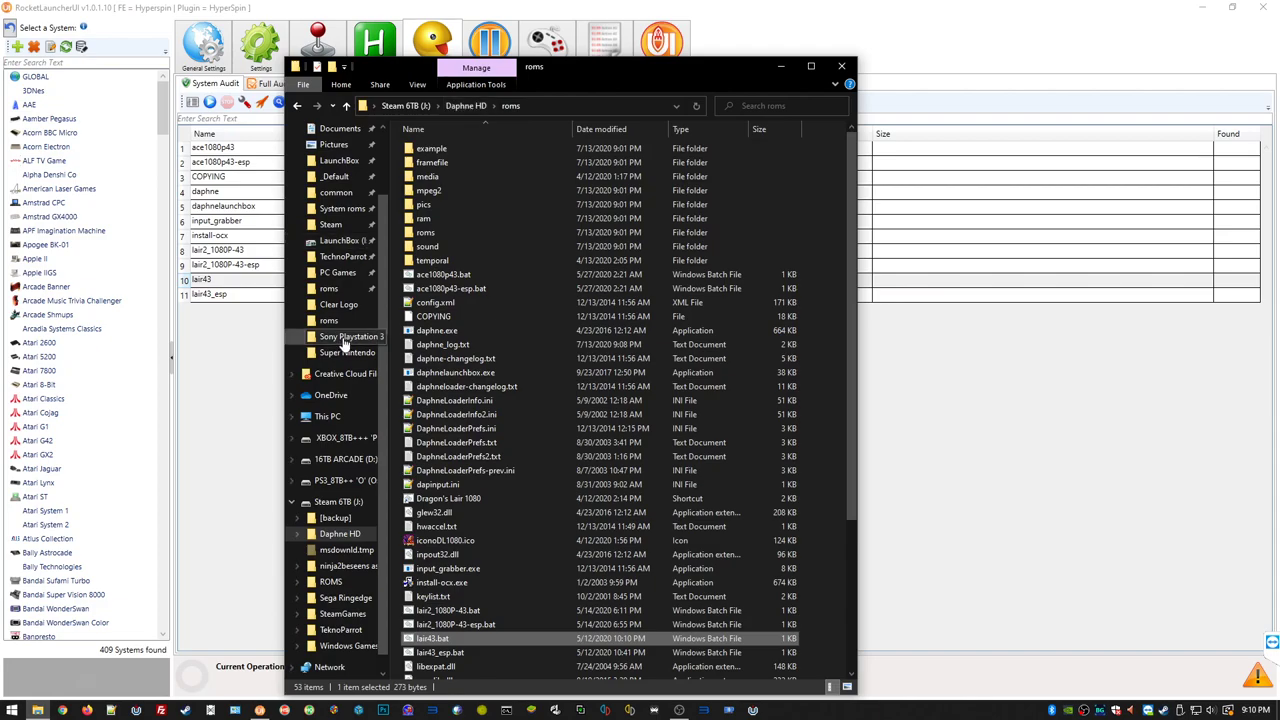
right_click(42, 710)
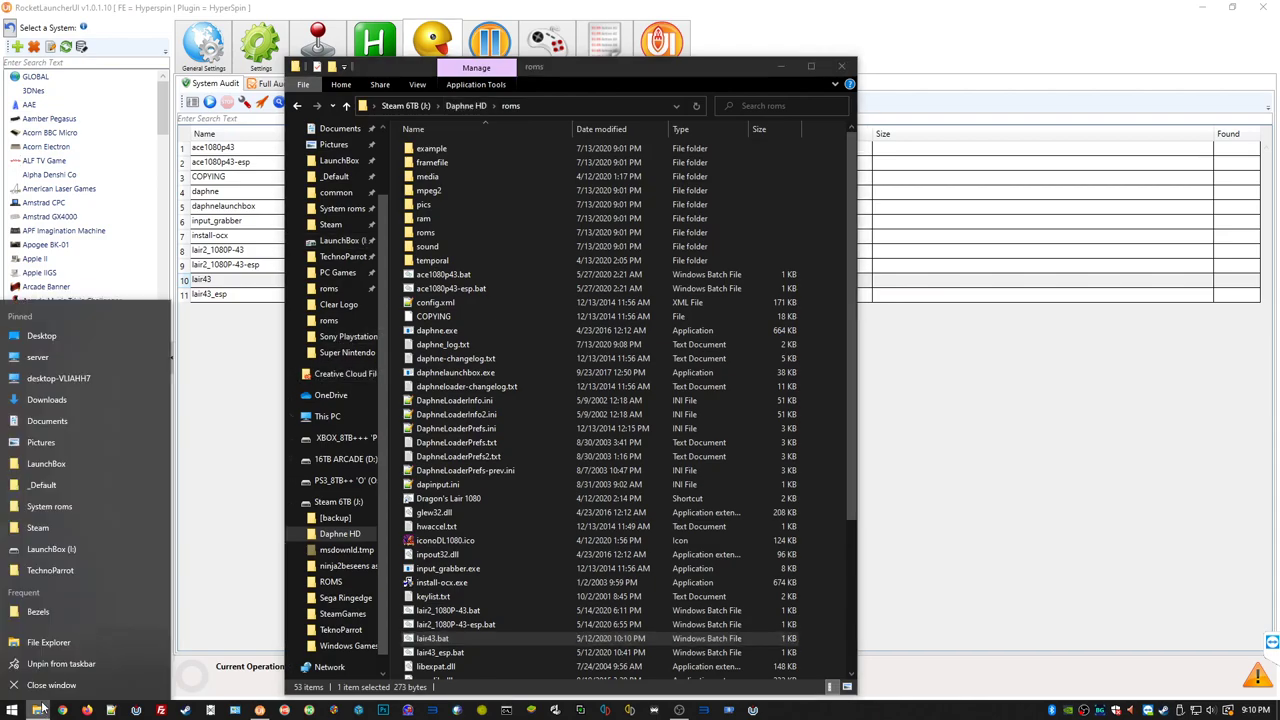
click(42, 644)
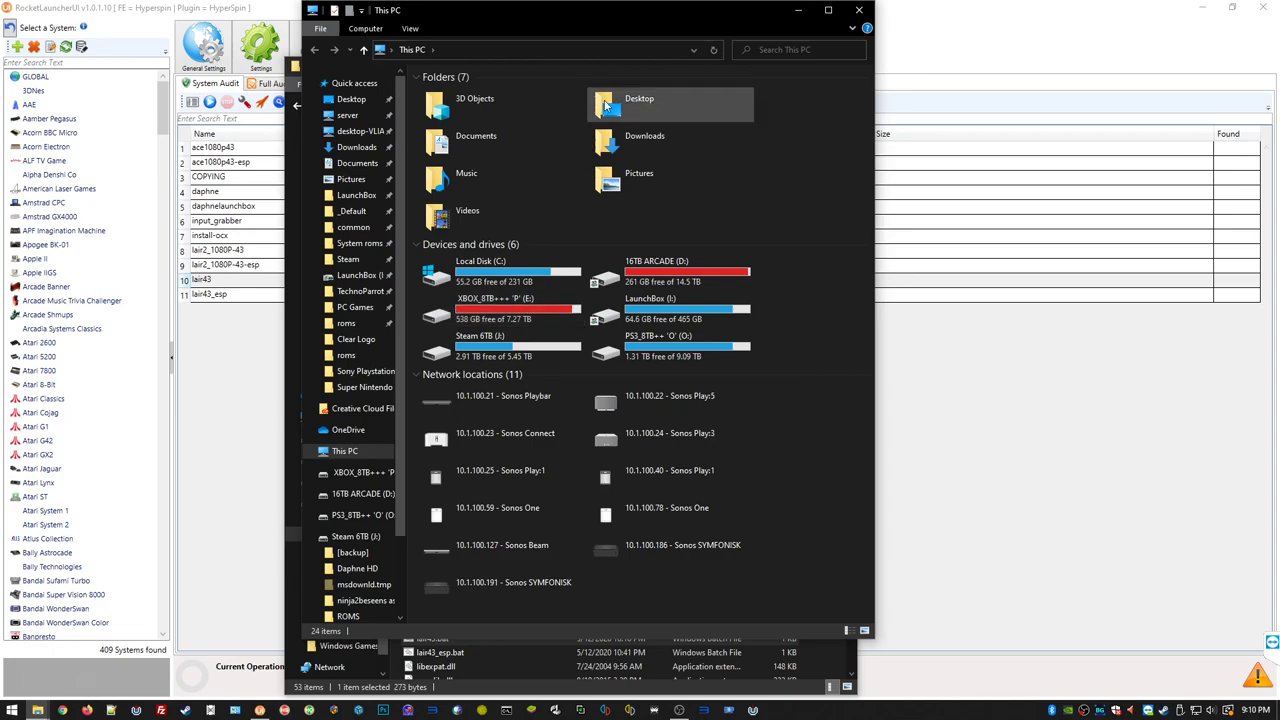
double_click(678, 265)
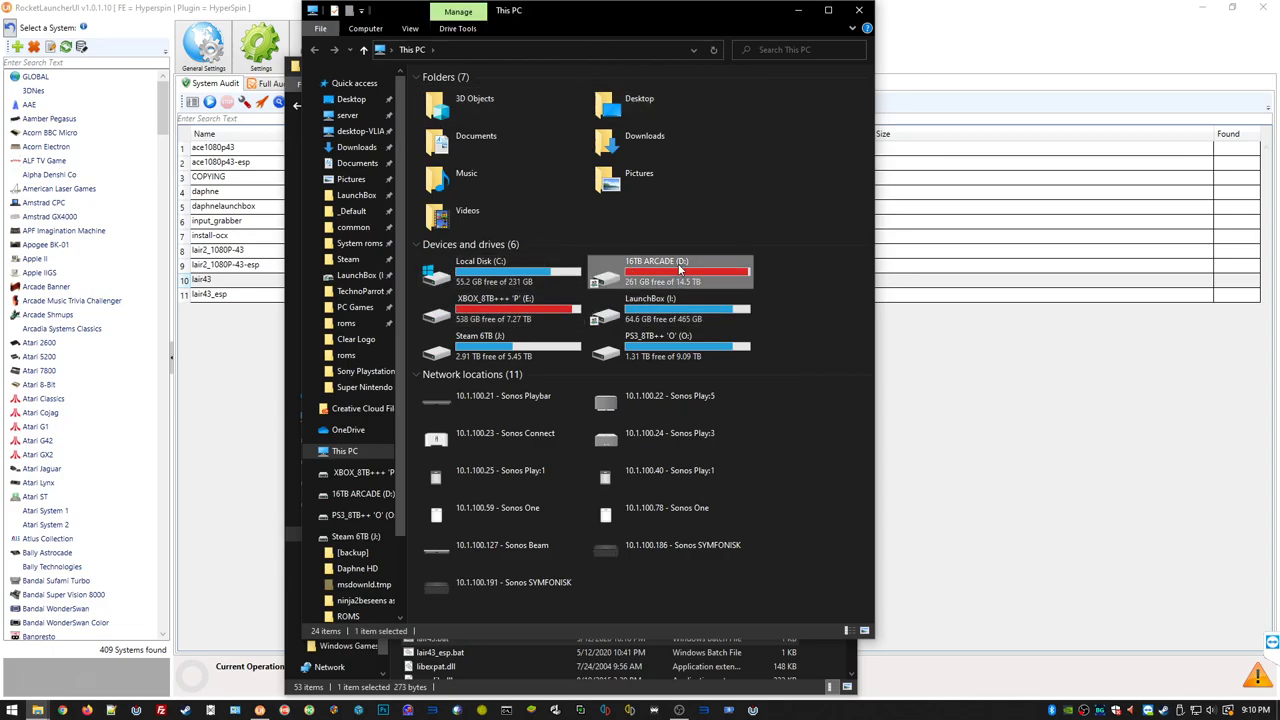
double_click(450, 177)
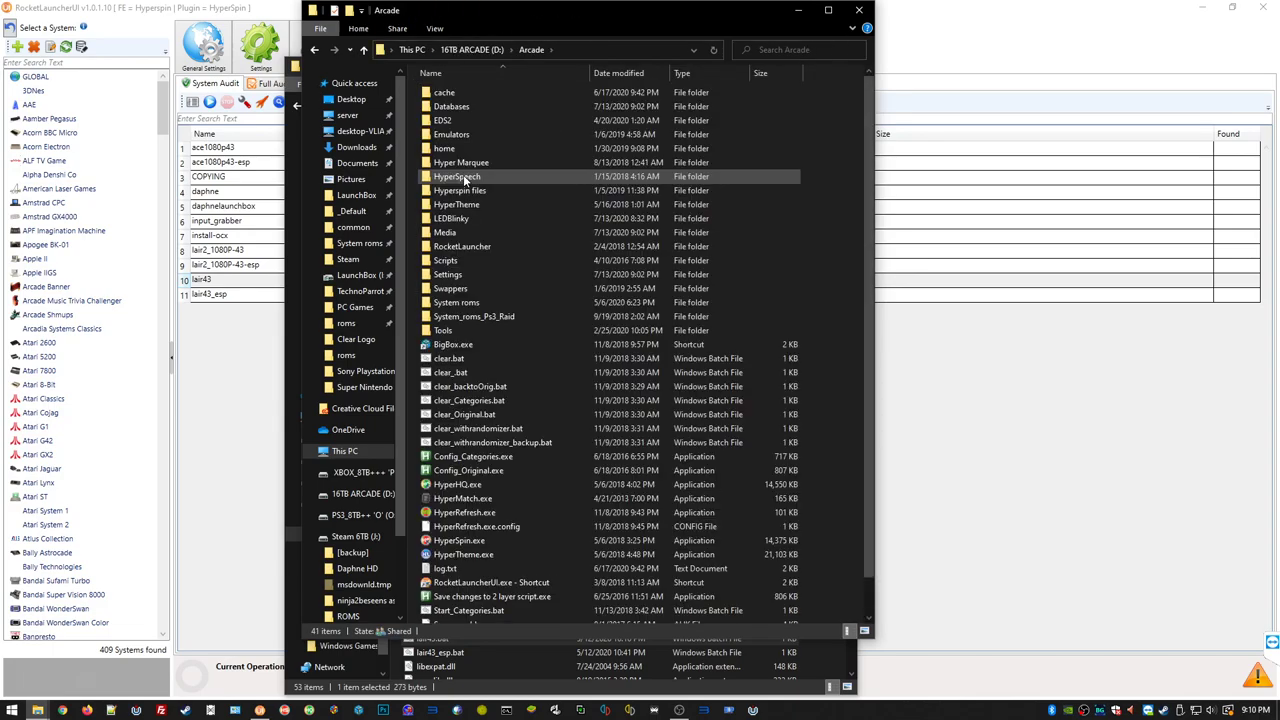
click(464, 250)
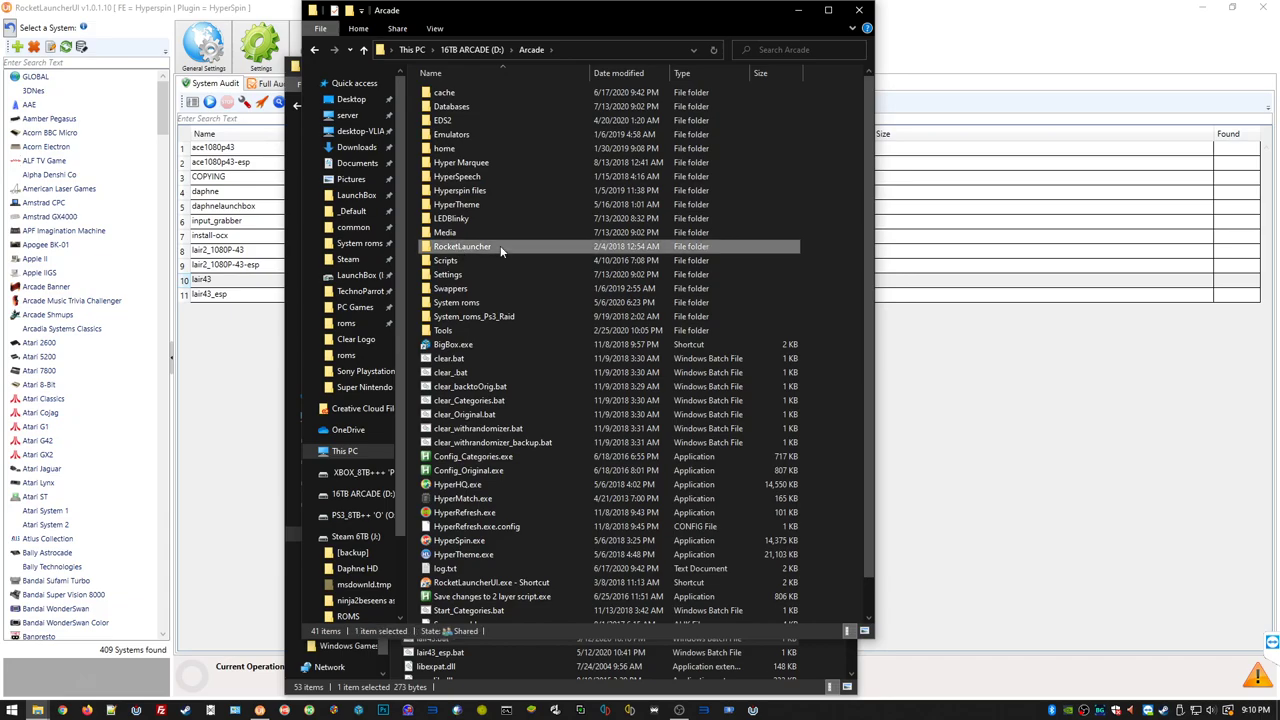
double_click(500, 246)
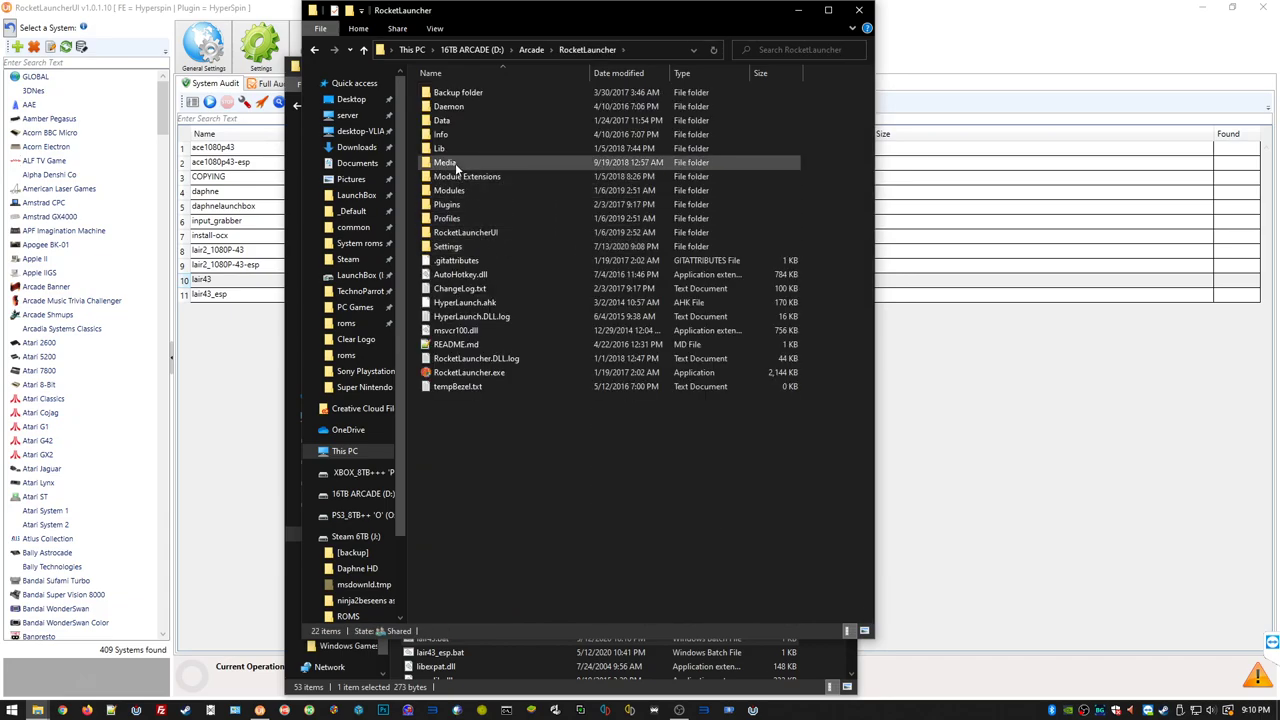